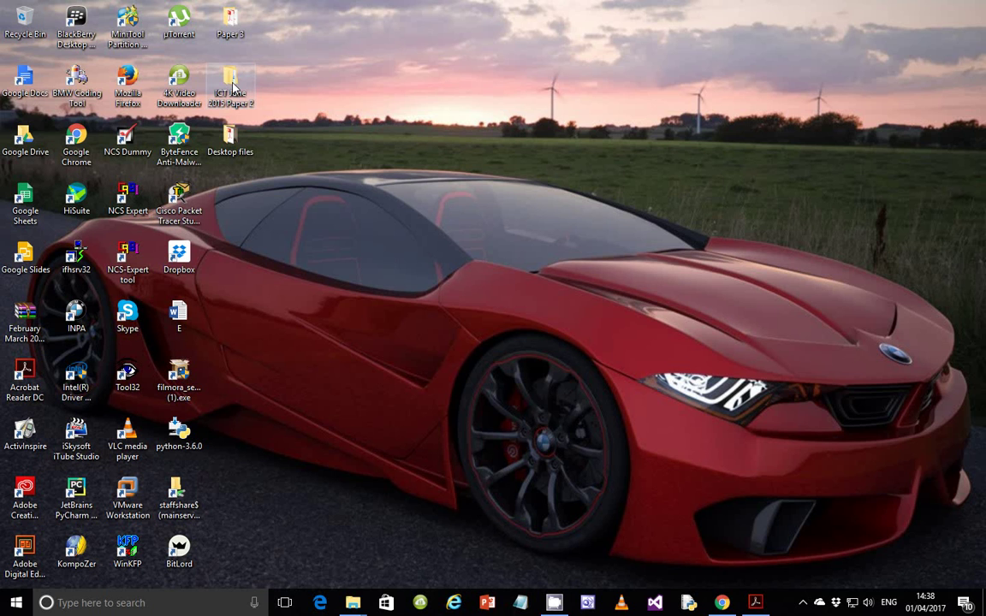
Step: Open ICT June 2015 Paper 2, then its Paper 21 folder, and select the 0417_s15_qp_21 question paper
{"action": "double_click", "coordinate": [231, 85]}
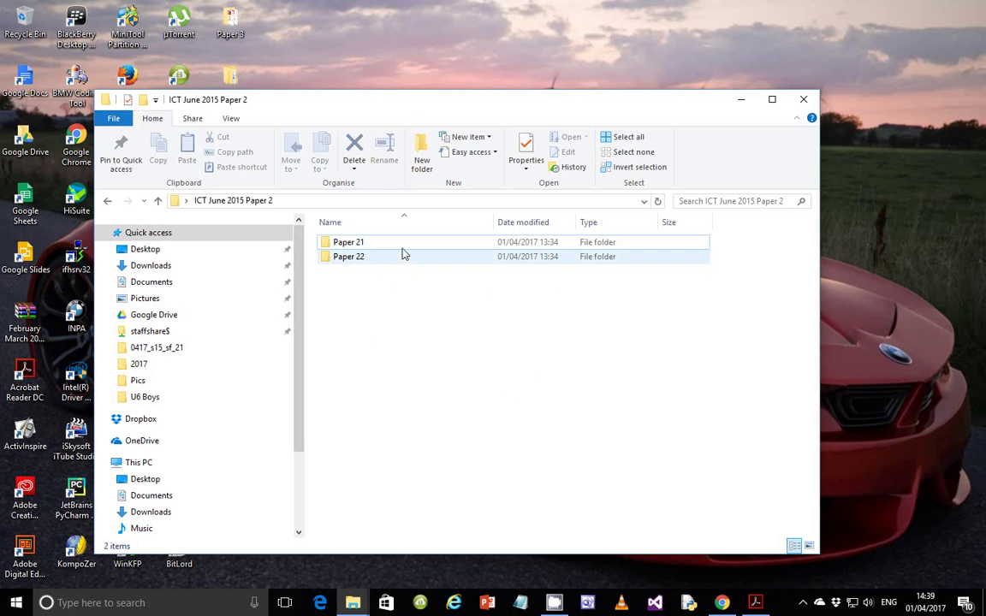
{"action": "mouse_move", "coordinate": [402, 249]}
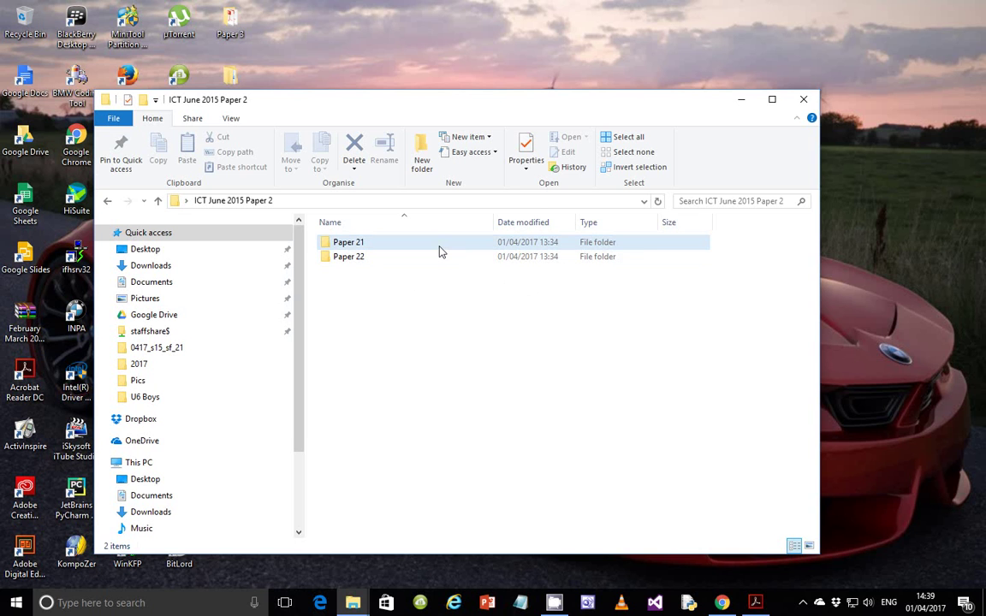
{"action": "double_click", "coordinate": [440, 244]}
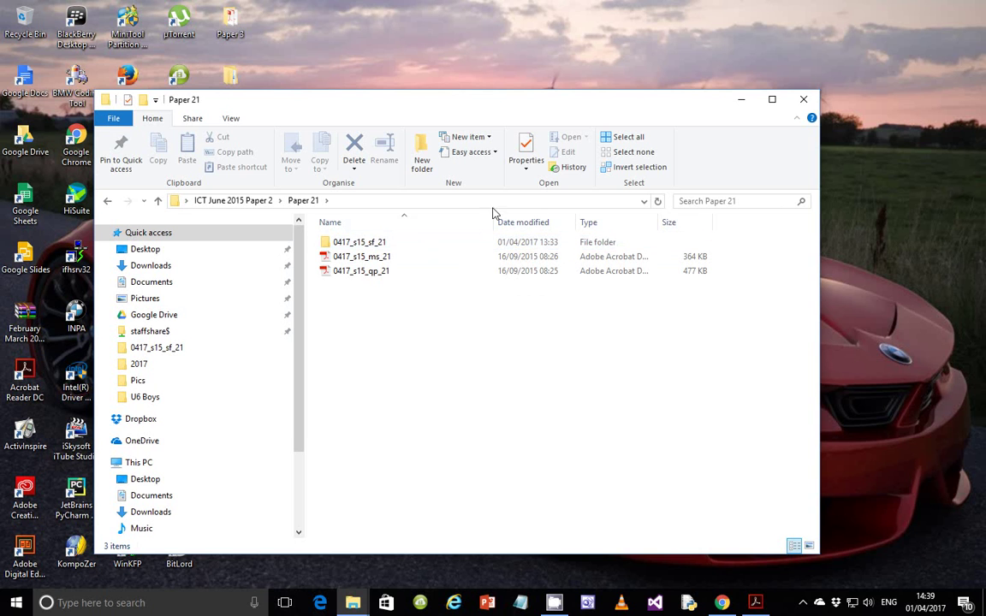
{"action": "left_click", "coordinate": [414, 275]}
Step: Open 0417_s15_qp_21 in Acrobat and scroll down to task 1 on page 2
{"action": "double_click", "coordinate": [414, 277]}
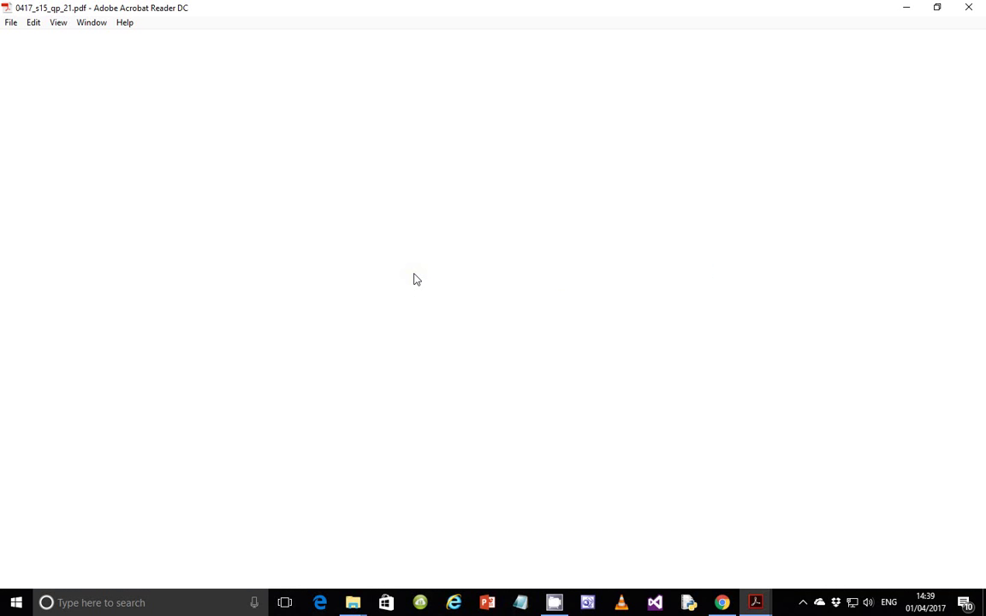
{"action": "scroll", "coordinate": [469, 304], "scroll_direction": "down", "scroll_amount": 10}
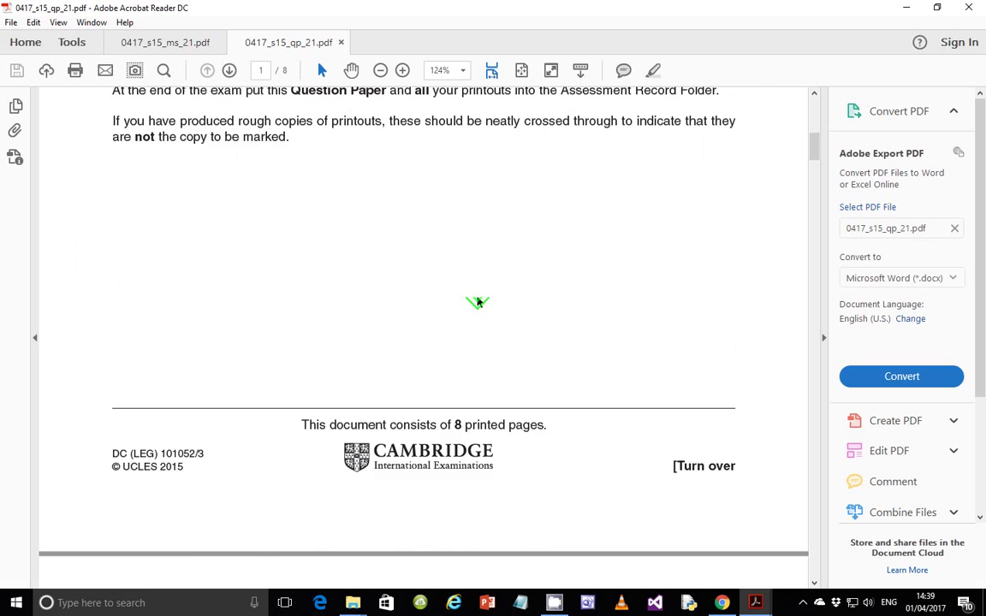
{"action": "scroll", "coordinate": [477, 301], "scroll_direction": "down", "scroll_amount": 5}
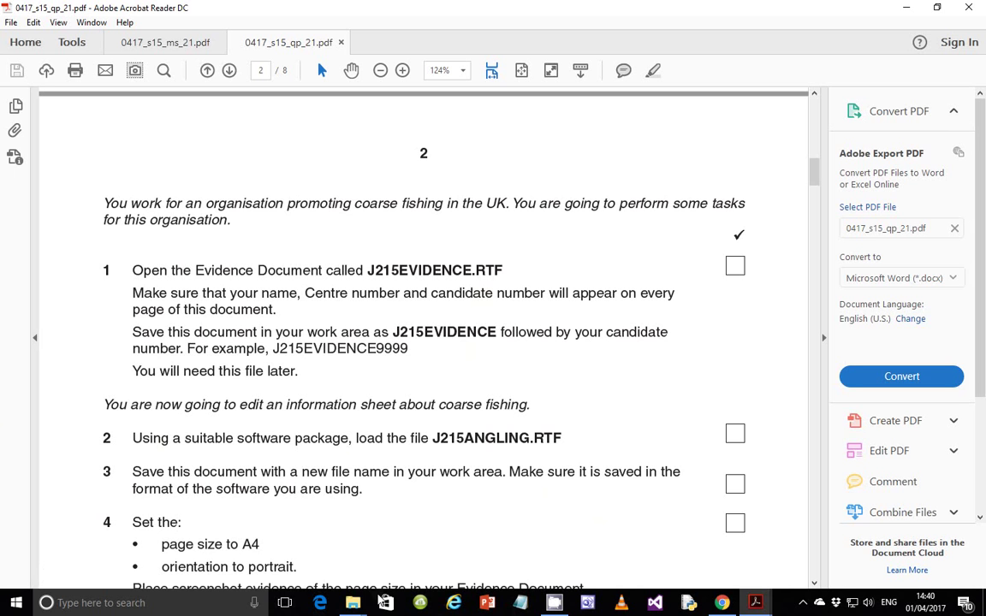
Step: From the Paper 21 window, open J215EVIDENCE in the 0417_s15_sf_21 folder in Word
{"action": "mouse_move", "coordinate": [353, 602]}
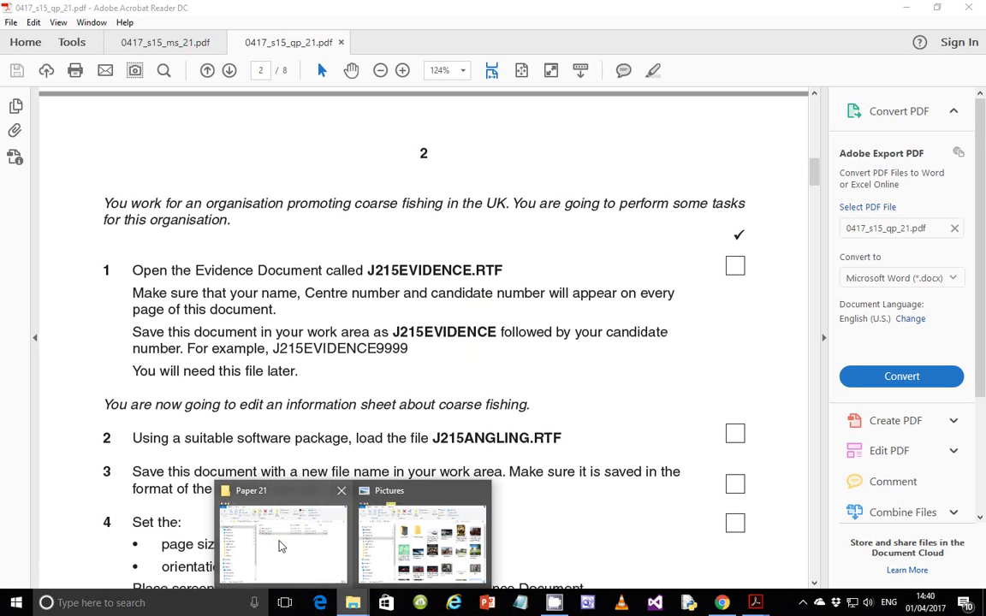
{"action": "left_click", "coordinate": [252, 489]}
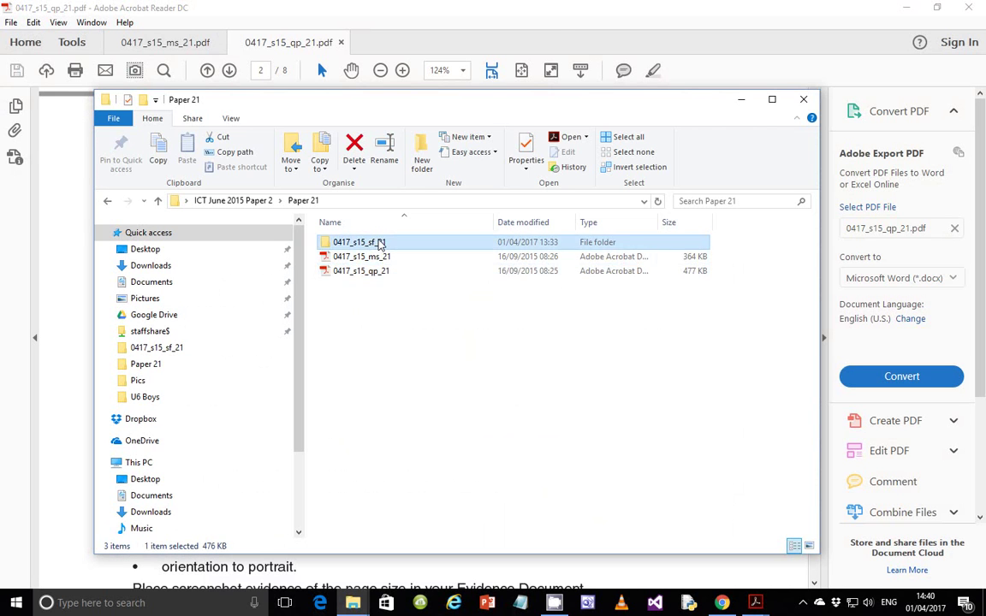
{"action": "double_click", "coordinate": [378, 243]}
{"action": "double_click", "coordinate": [364, 257]}
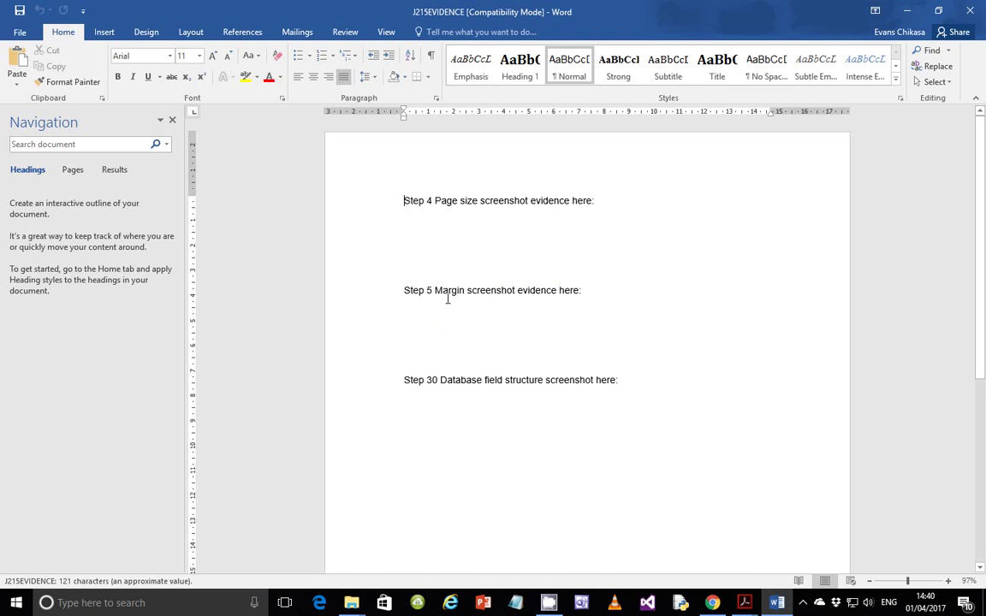
Step: Insert a Blank (Three Columns) header into the evidence document
{"action": "left_click", "coordinate": [103, 32]}
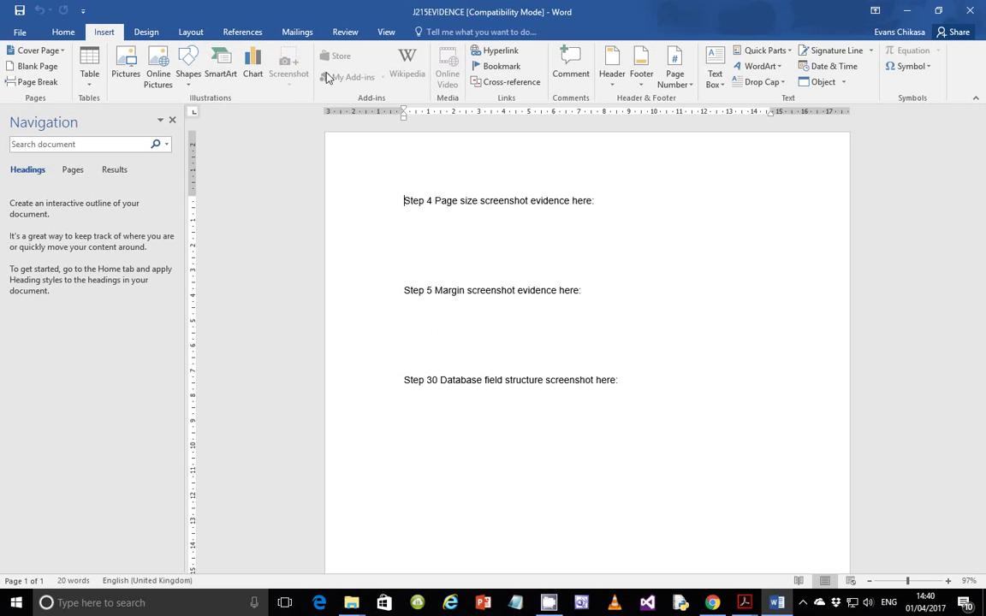
{"action": "left_click", "coordinate": [611, 77]}
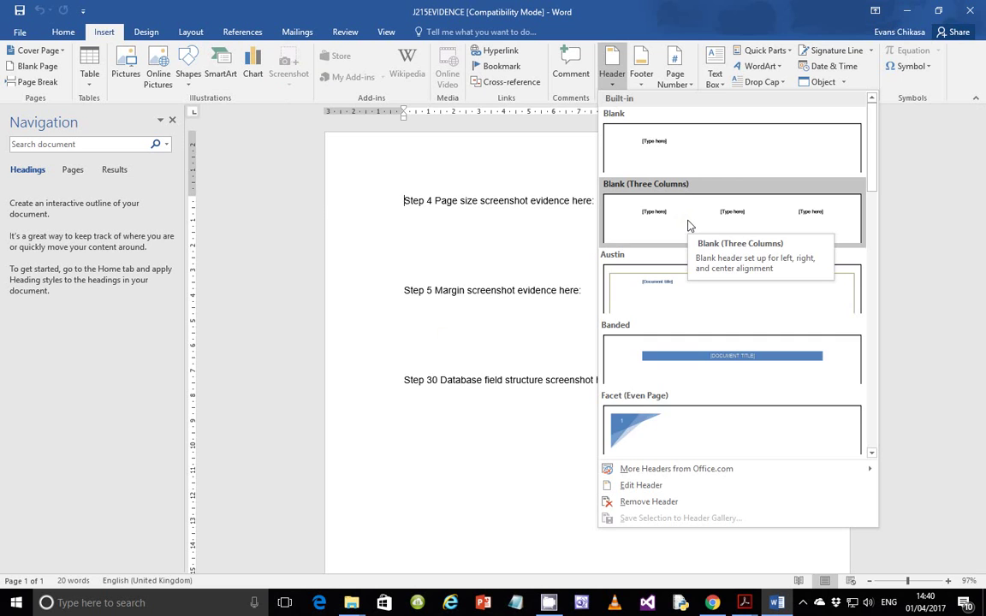
{"action": "left_click", "coordinate": [691, 225]}
Step: Fill the three header placeholders with the candidate's name, centre number and candidate number
{"action": "left_click", "coordinate": [420, 175]}
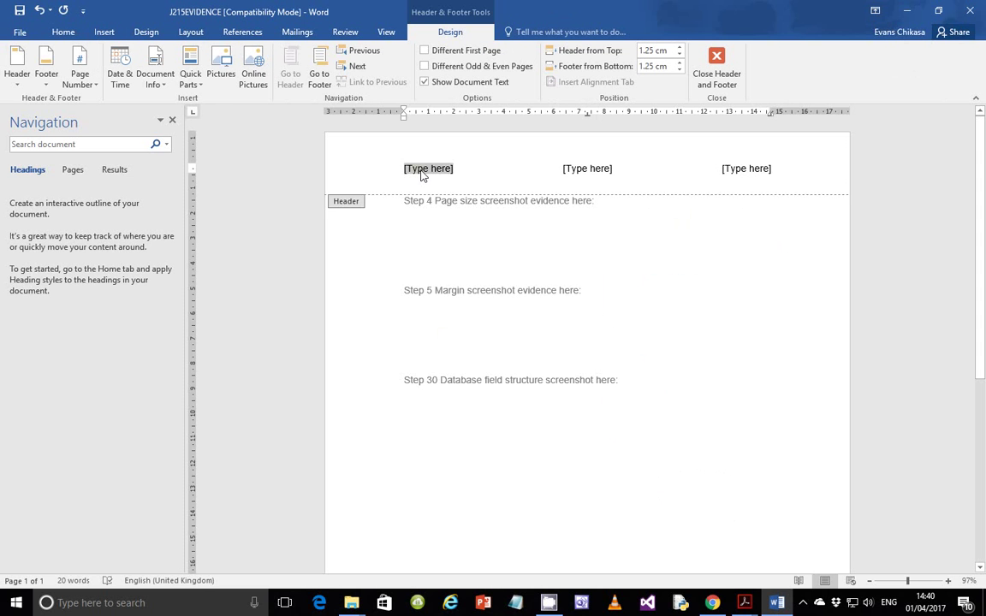
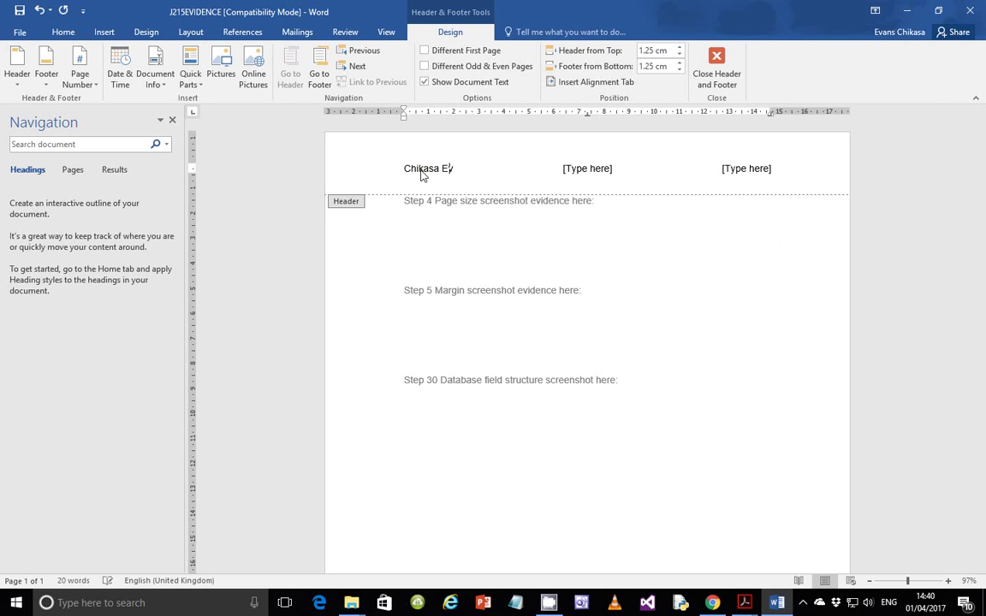
{"action": "left_click", "coordinate": [590, 168]}
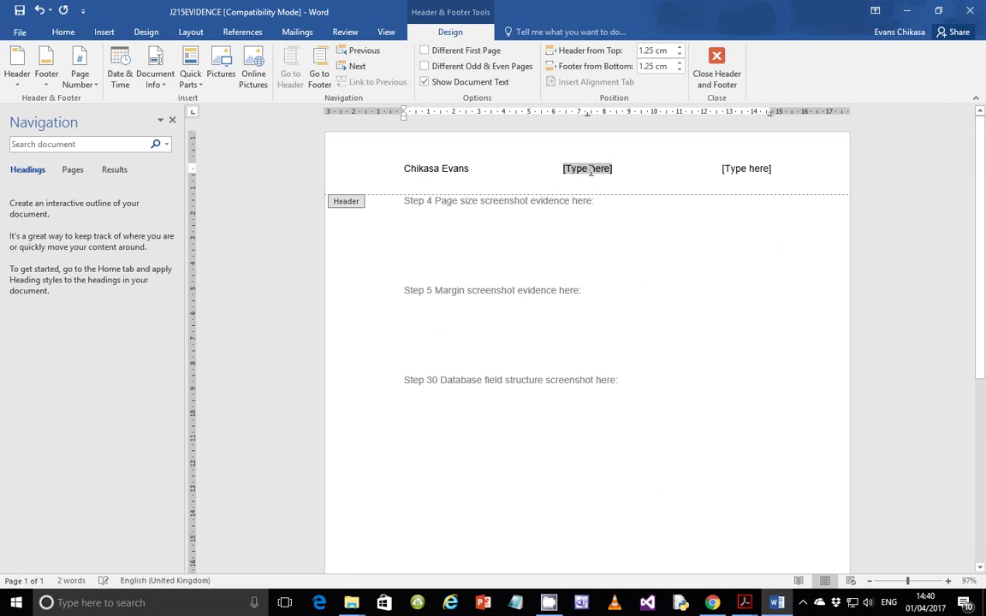
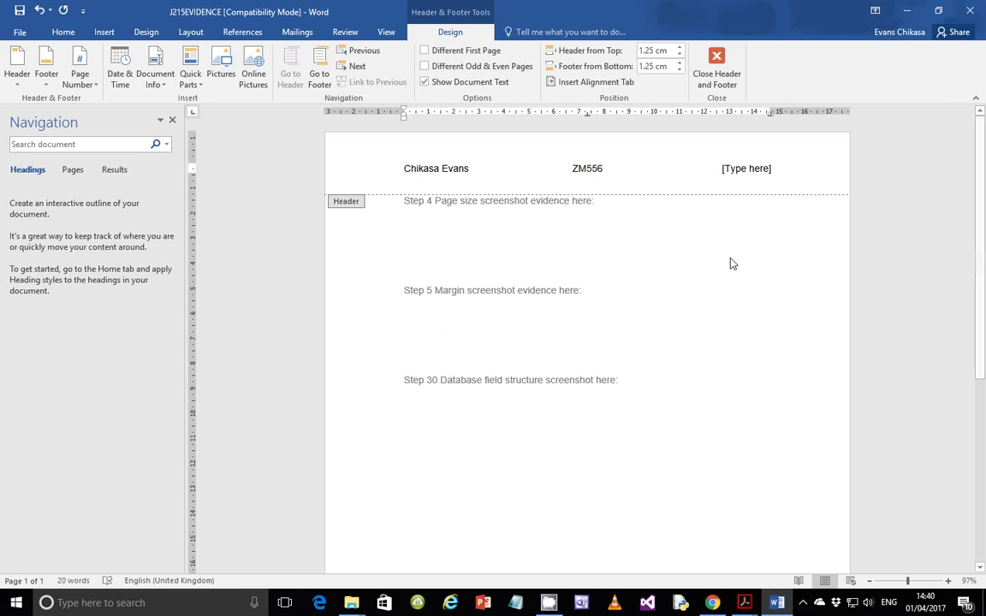
{"action": "left_click", "coordinate": [755, 167]}
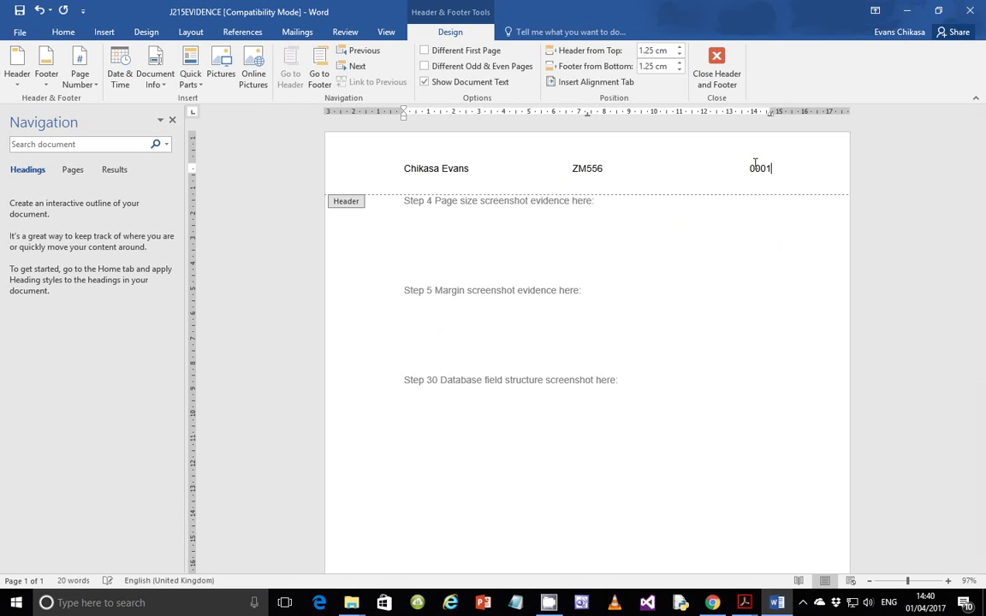
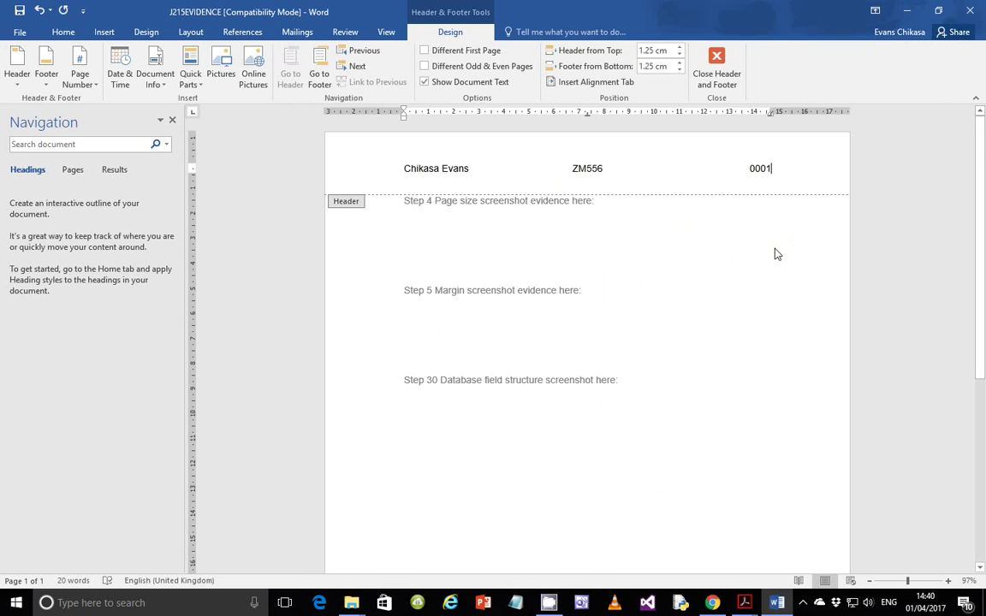
{"action": "left_click", "coordinate": [19, 32]}
Step: Save the document in its current folder as J215EVIDENCE0001 in Rich Text Format
{"action": "left_click", "coordinate": [41, 169]}
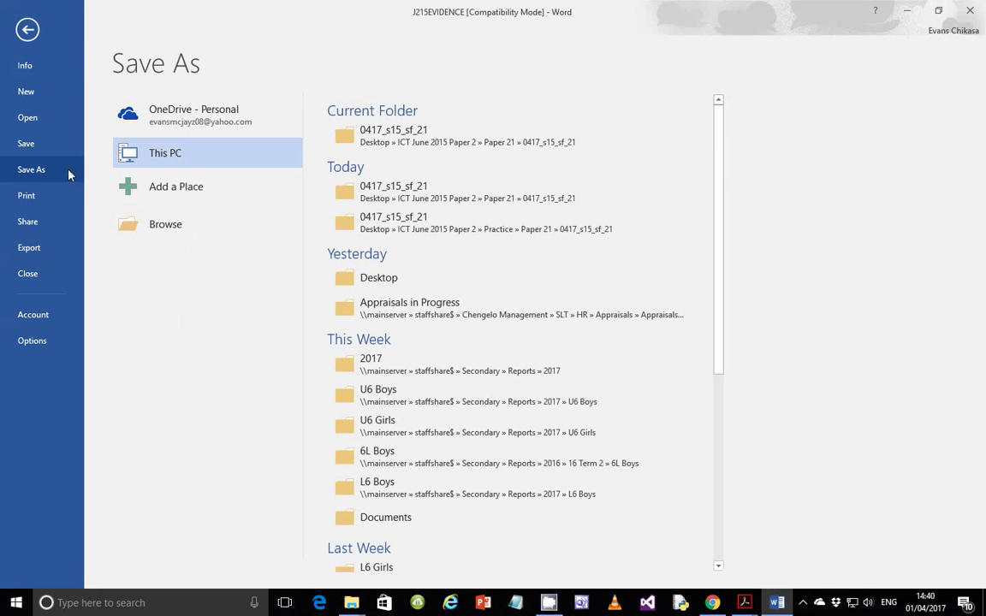
{"action": "left_click", "coordinate": [402, 139]}
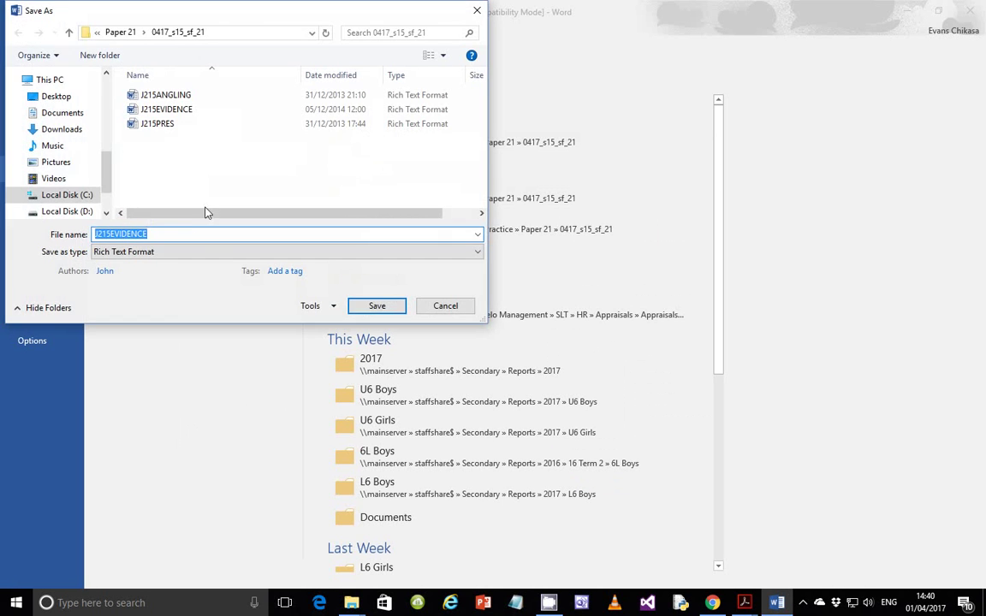
{"action": "left_click", "coordinate": [176, 234]}
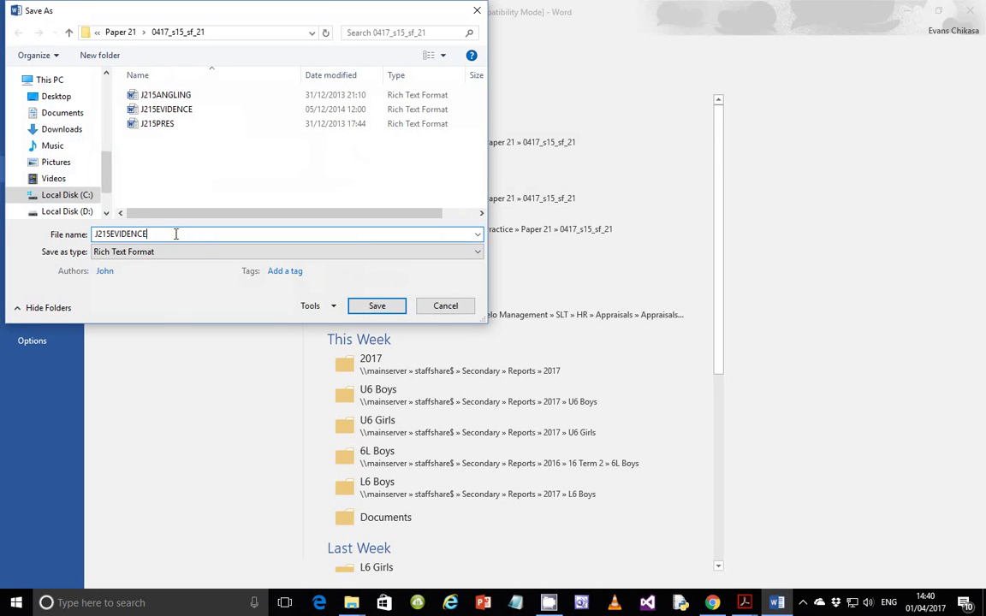
{"action": "type", "text": "0001"}
{"action": "left_click", "coordinate": [380, 309]}
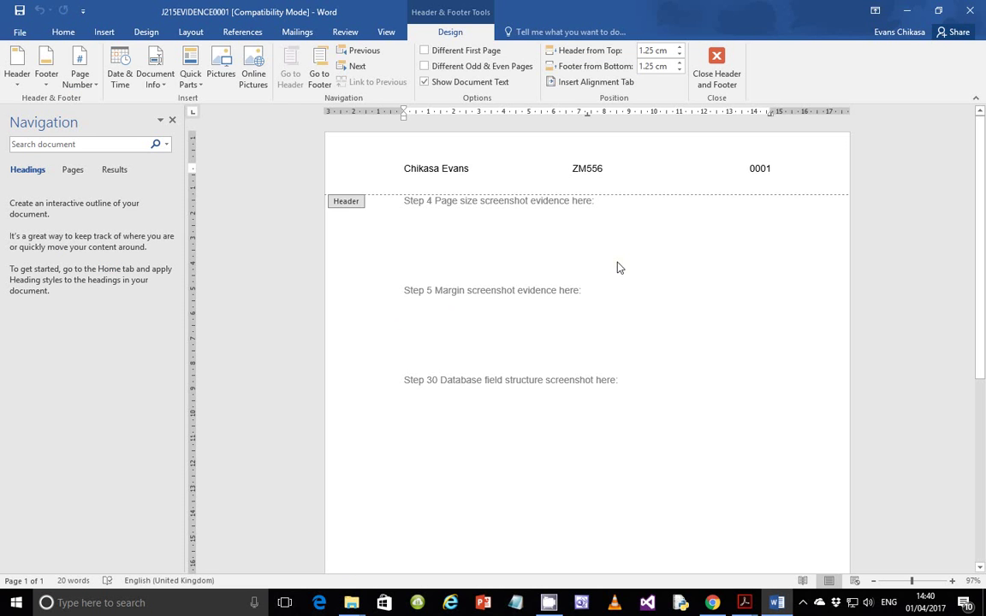
Step: Leave the header, close the Pictures window and show the 0417_s15_sf_21 folder
{"action": "double_click", "coordinate": [621, 262]}
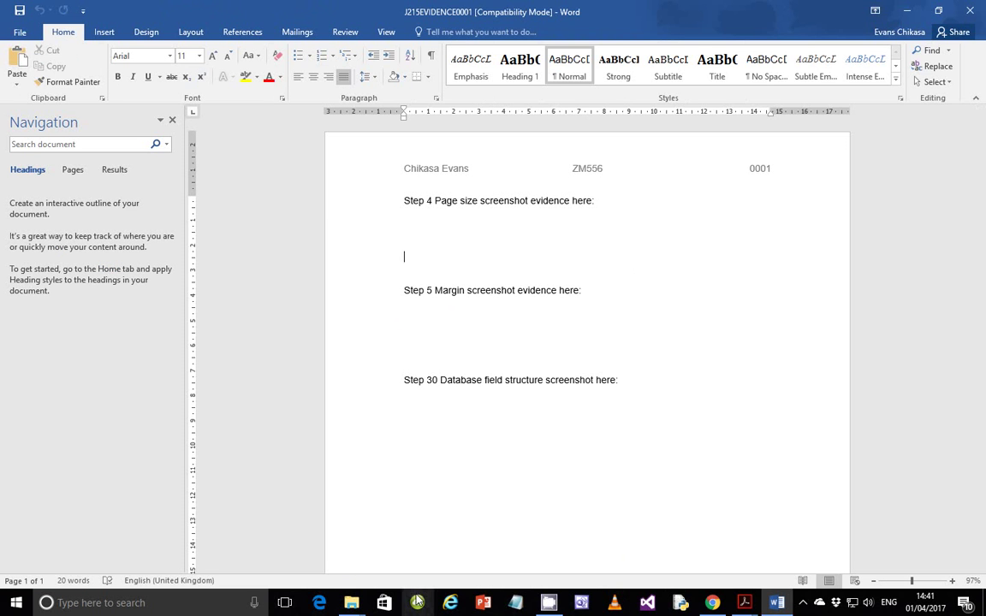
{"action": "mouse_move", "coordinate": [351, 602]}
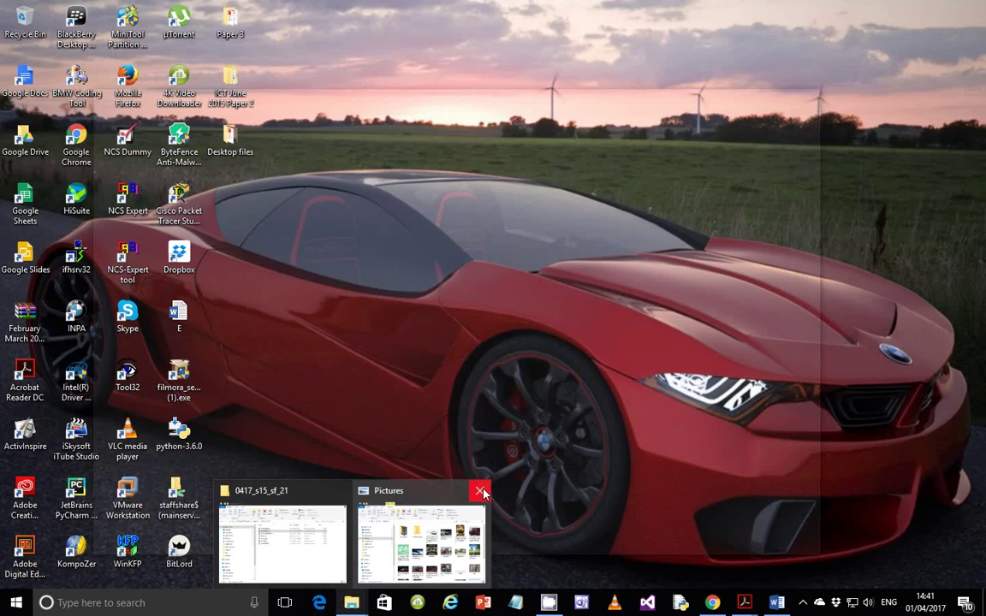
{"action": "left_click", "coordinate": [481, 490]}
{"action": "left_click", "coordinate": [327, 483]}
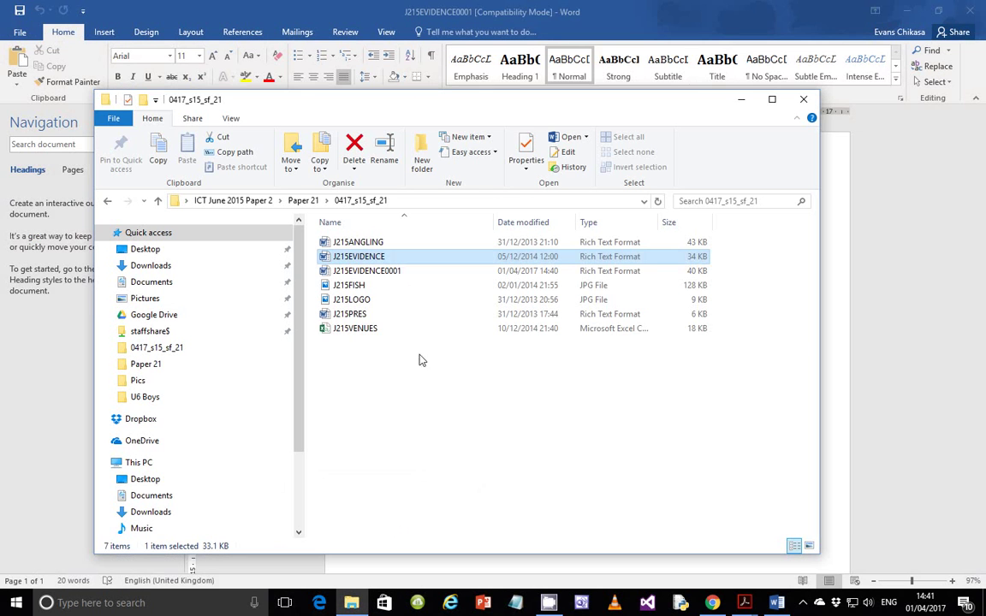
Step: Minimise the folder window and Word to get back to the question paper
{"action": "left_click", "coordinate": [744, 602]}
{"action": "mouse_move", "coordinate": [795, 558]}
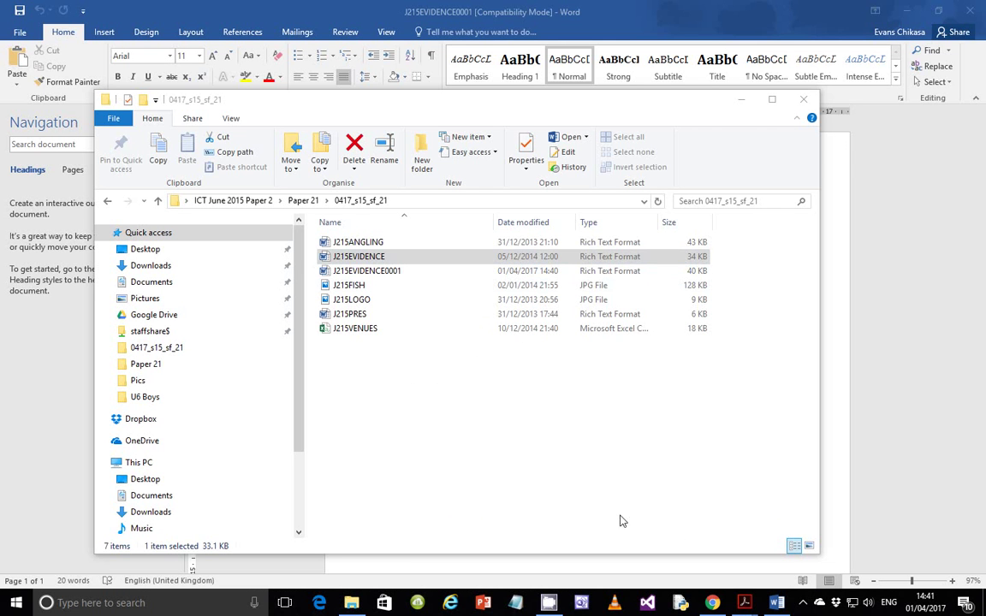
{"action": "mouse_move", "coordinate": [745, 596]}
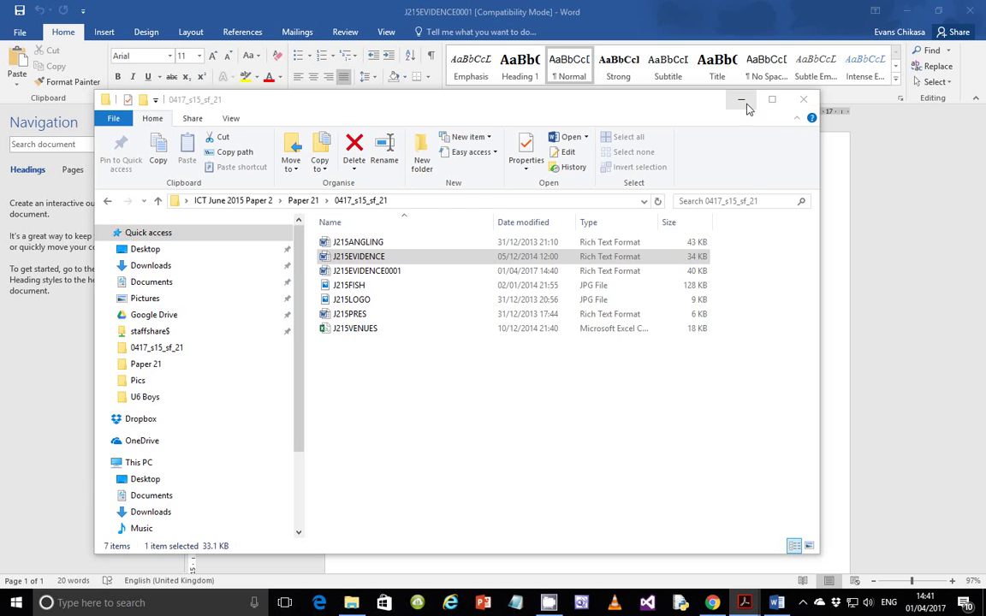
{"action": "left_click", "coordinate": [741, 99]}
{"action": "left_click", "coordinate": [905, 11]}
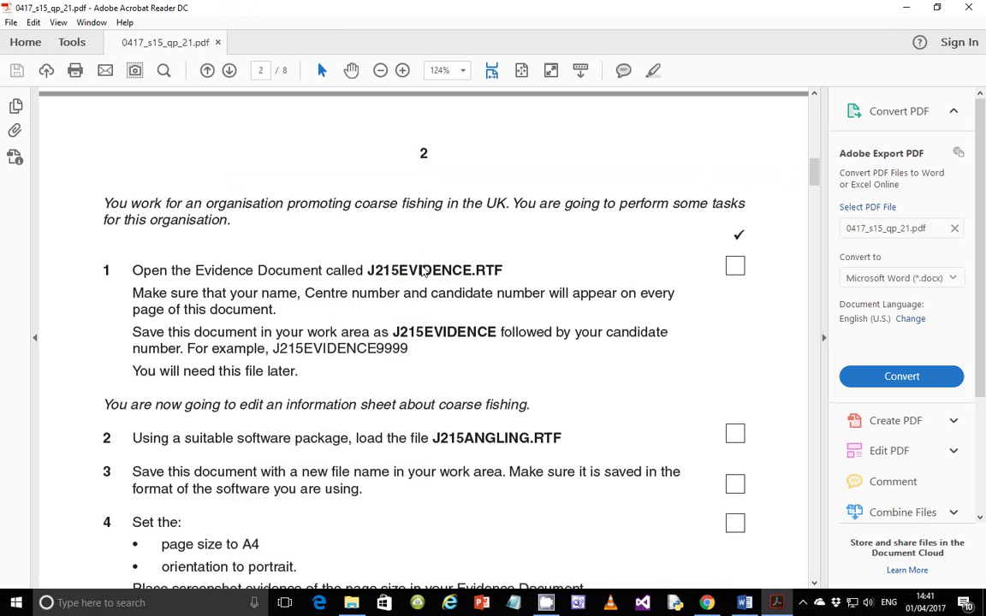
Step: Read tasks 1–5 in the question paper, then bring the 0417_s15_sf_21 folder forward
{"action": "scroll", "coordinate": [420, 282], "scroll_direction": "down", "scroll_amount": 2}
{"action": "scroll", "coordinate": [421, 282], "scroll_direction": "down", "scroll_amount": 2}
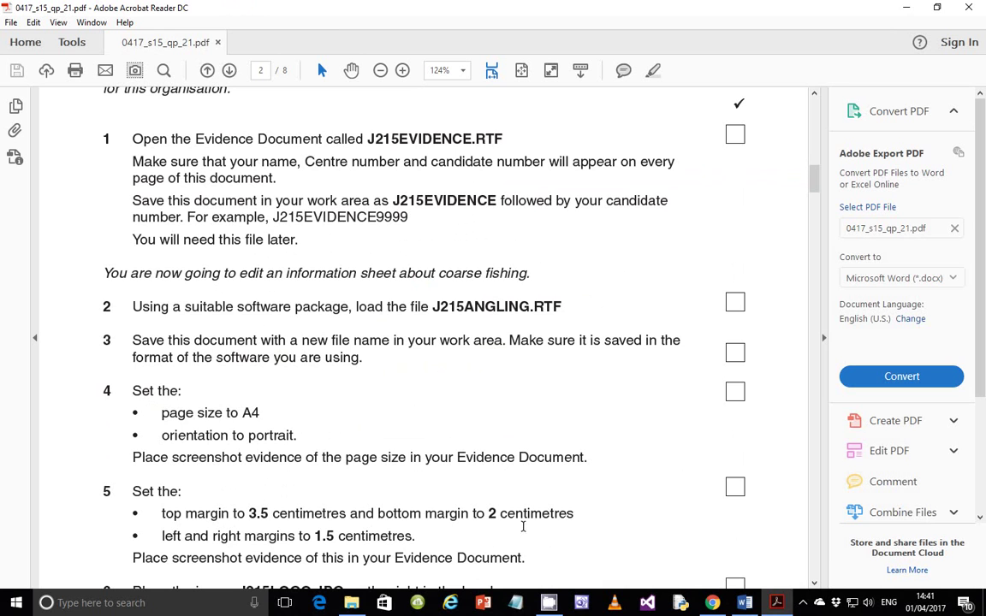
{"action": "left_click", "coordinate": [350, 603]}
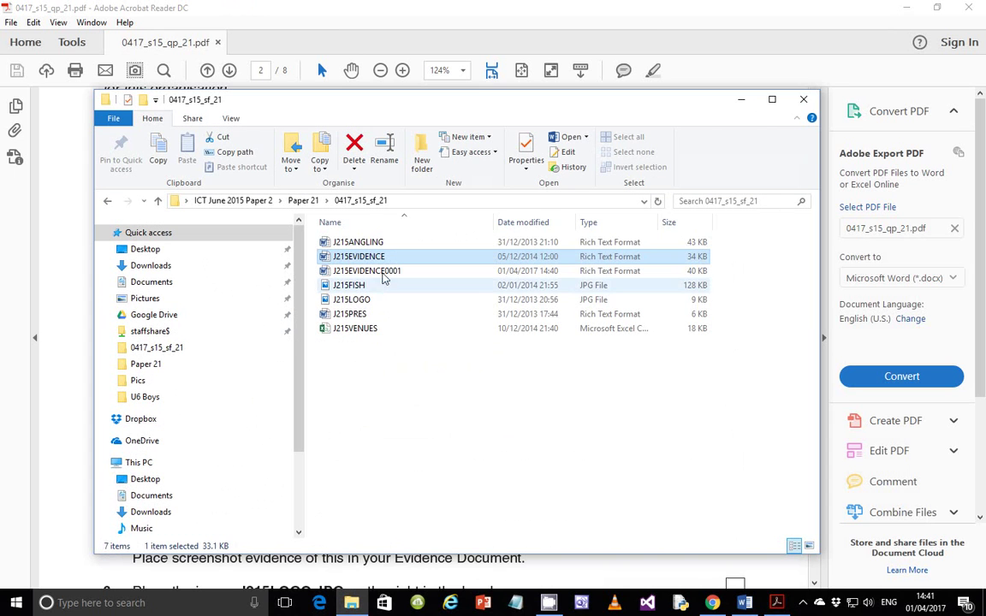
Step: Open J215ANGLING in Word, glance at the question paper, then return to the document
{"action": "left_click", "coordinate": [380, 245]}
{"action": "double_click", "coordinate": [382, 245]}
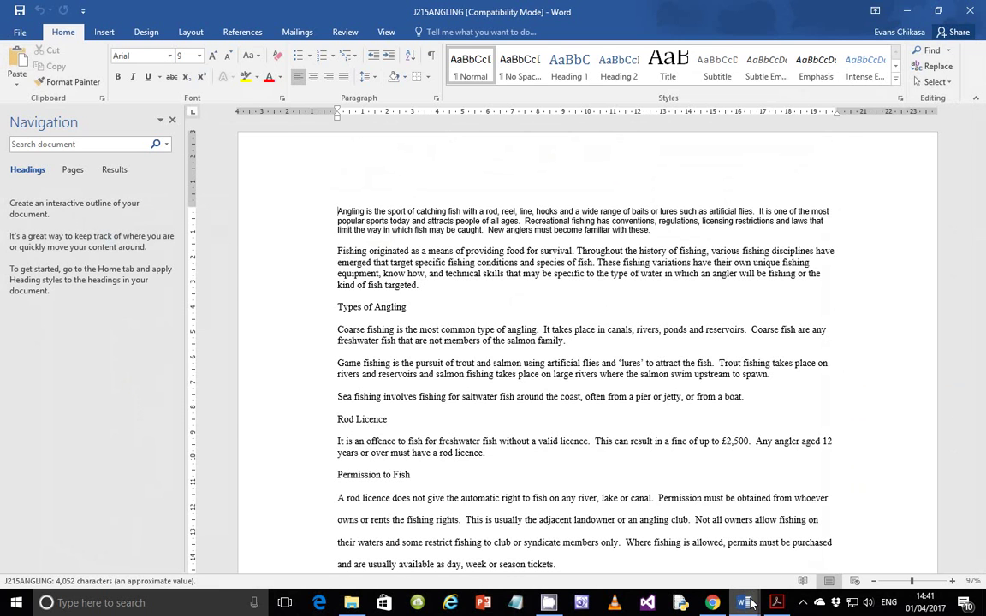
{"action": "left_click", "coordinate": [779, 604]}
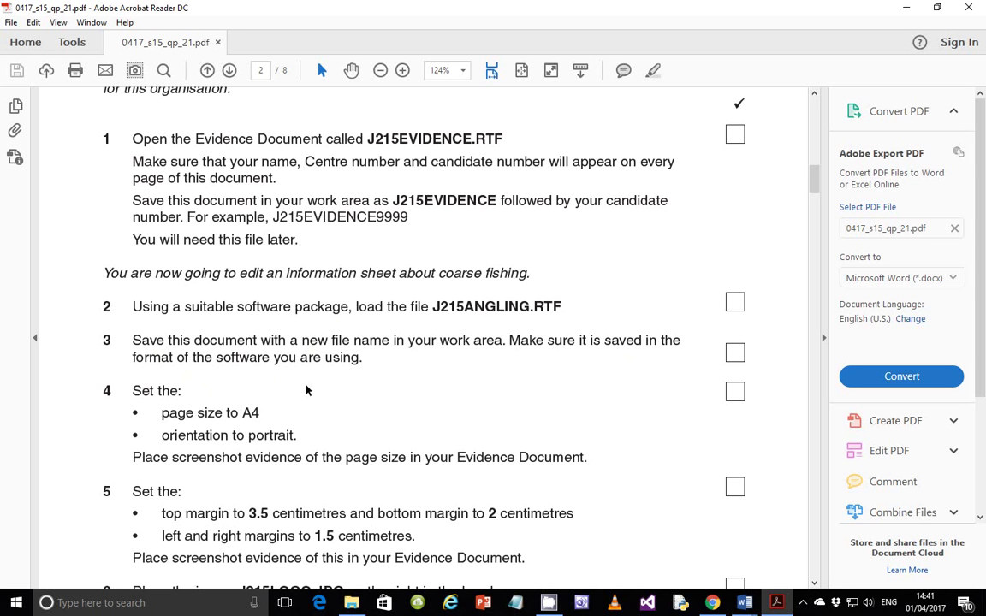
{"action": "mouse_move", "coordinate": [750, 602]}
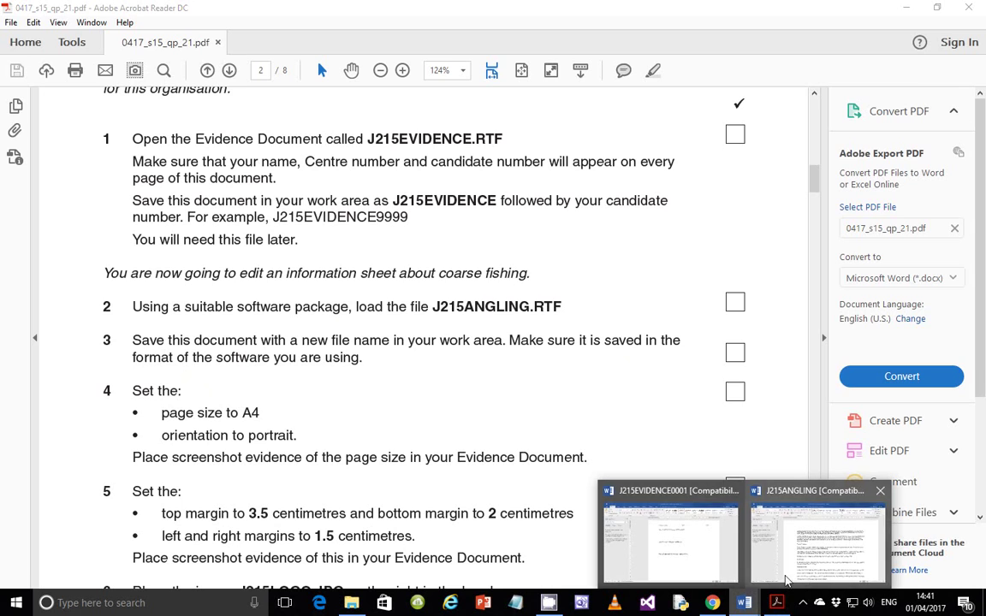
{"action": "left_click", "coordinate": [816, 563]}
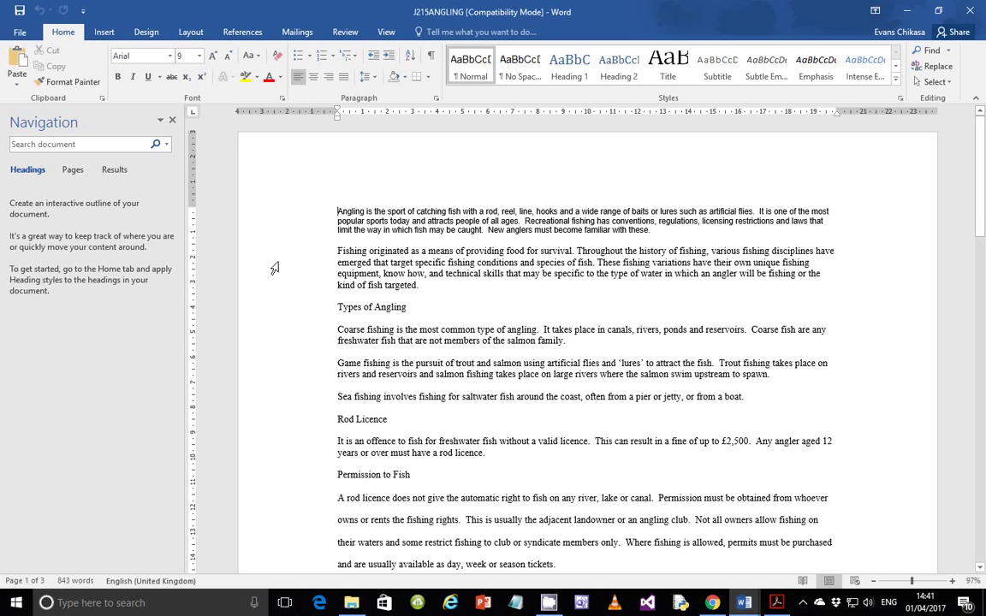
Step: Save the angling sheet as Word Document ANGLING0001 in the current folder, accepting the format upgrade
{"action": "left_click", "coordinate": [20, 31]}
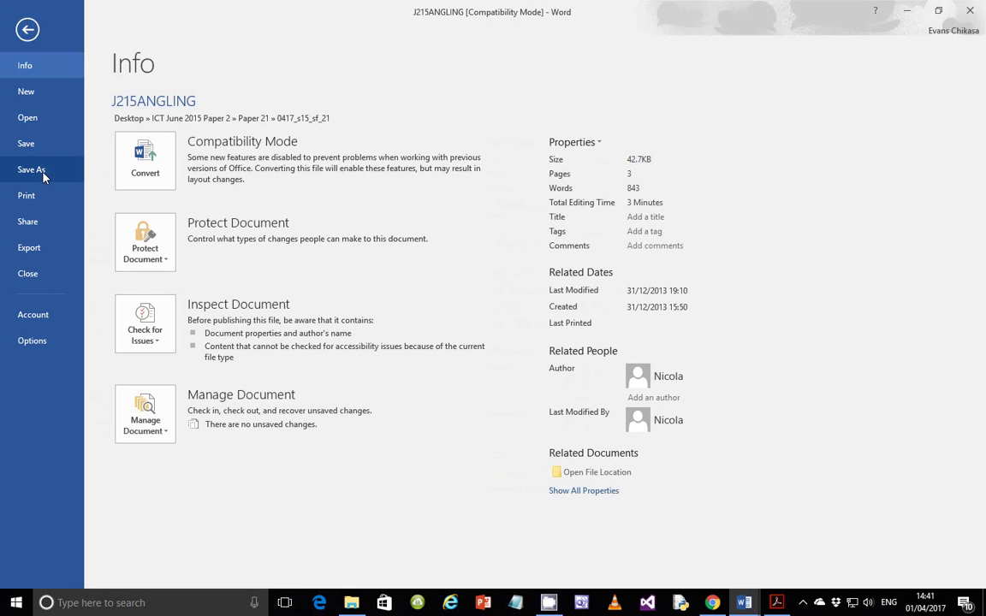
{"action": "left_click", "coordinate": [41, 172]}
{"action": "left_click", "coordinate": [435, 137]}
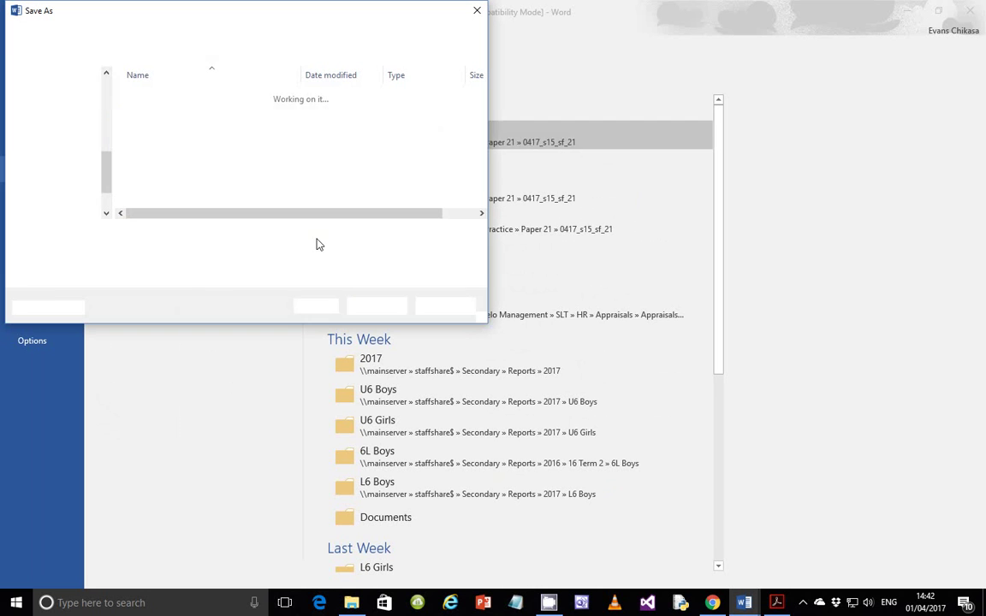
{"action": "left_click", "coordinate": [161, 251]}
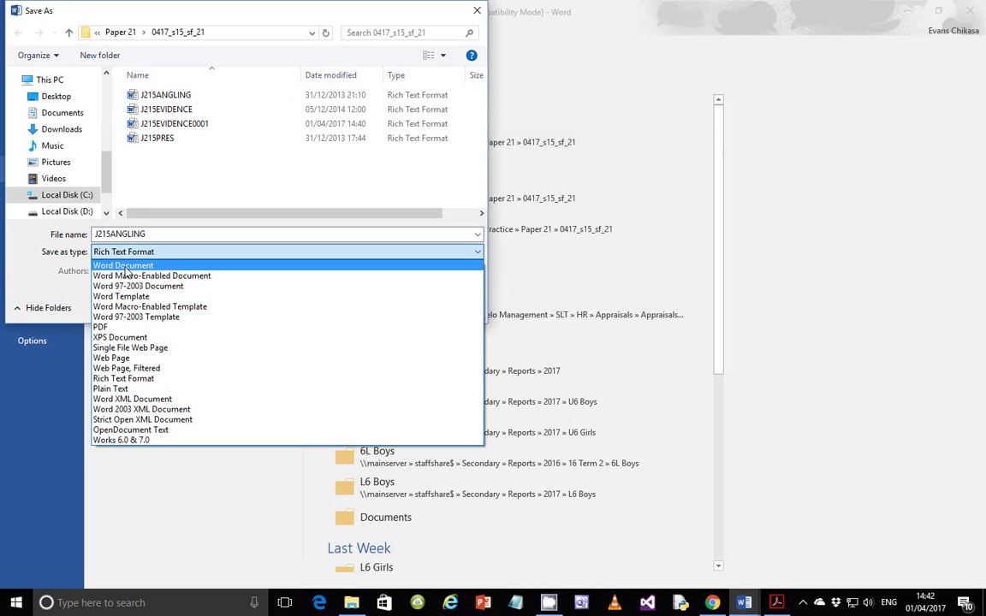
{"action": "left_click", "coordinate": [122, 265]}
{"action": "left_click", "coordinate": [173, 236]}
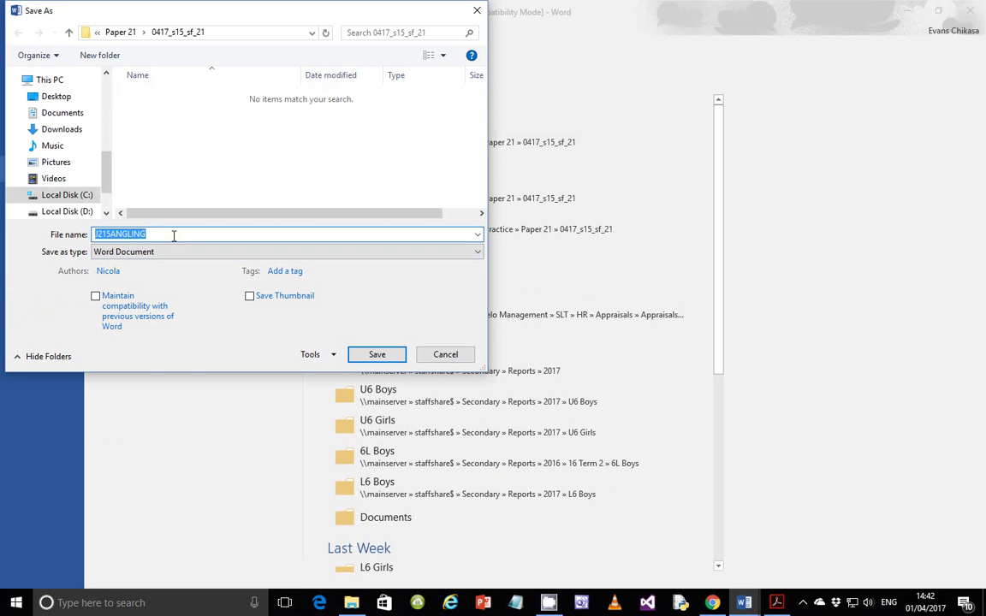
{"action": "left_click", "coordinate": [106, 234]}
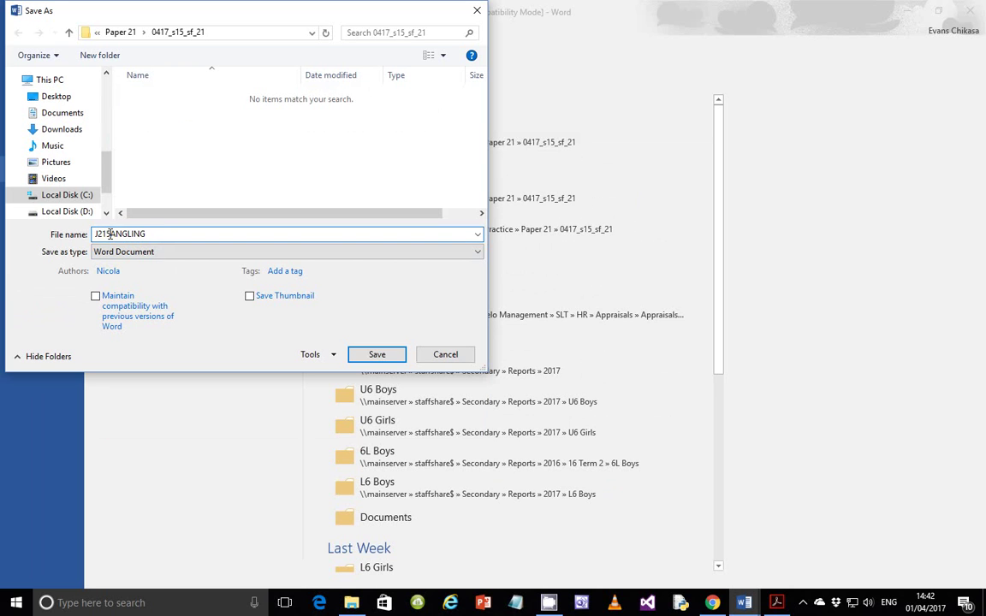
{"action": "left_click_drag", "start_coordinate": [109, 234], "coordinate": [83, 235]}
{"action": "key", "text": "BackSpace"}
{"action": "left_click", "coordinate": [373, 354]}
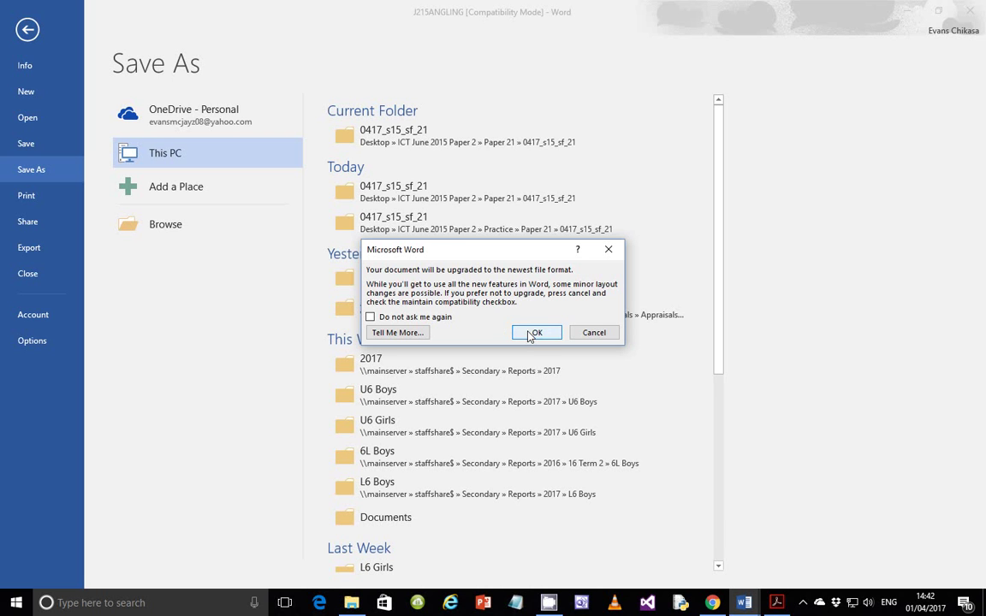
{"action": "left_click", "coordinate": [529, 334]}
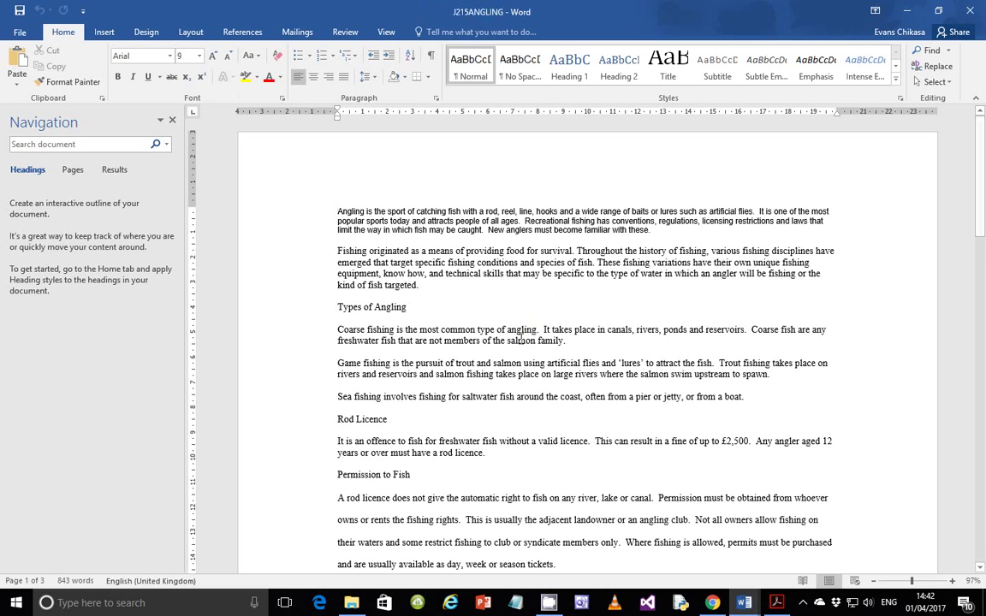
Step: Check the question paper, then set ANGLING0001 to A4 paper in portrait orientation
{"action": "key", "text": "alt+Tab"}
{"action": "scroll", "coordinate": [334, 397], "scroll_direction": "down", "scroll_amount": 3}
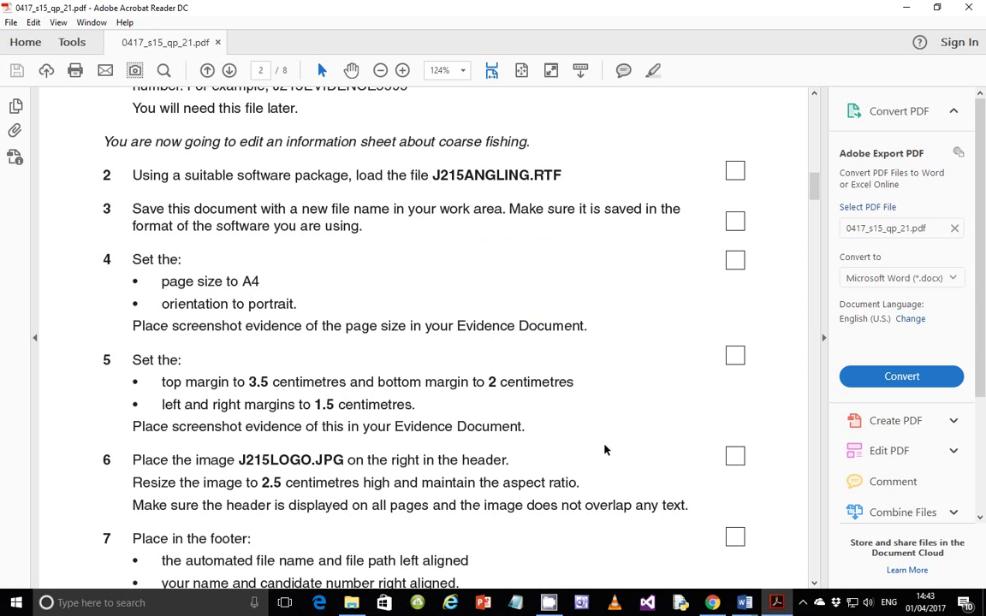
{"action": "left_click", "coordinate": [783, 604]}
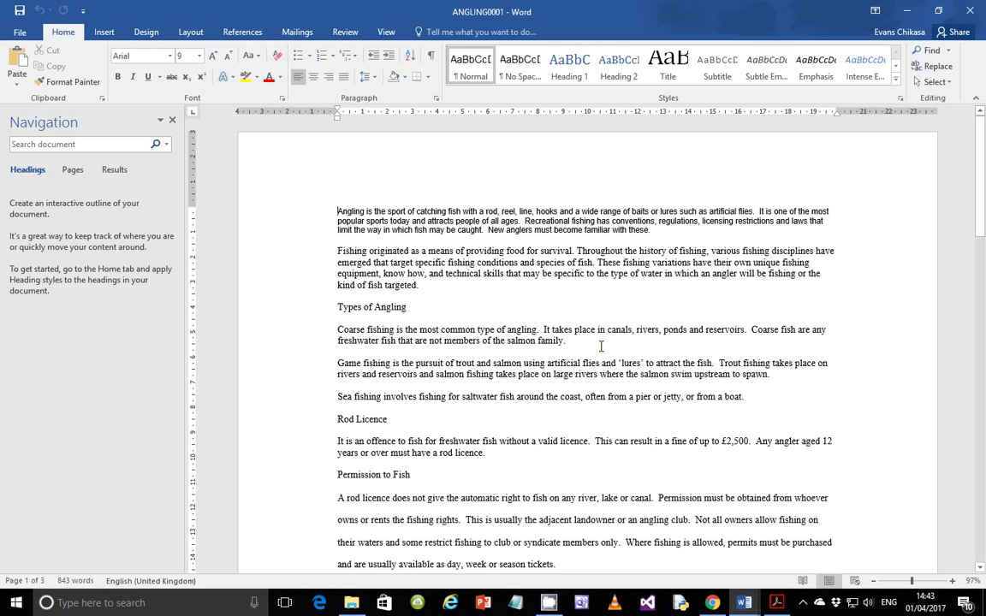
{"action": "left_click", "coordinate": [190, 31]}
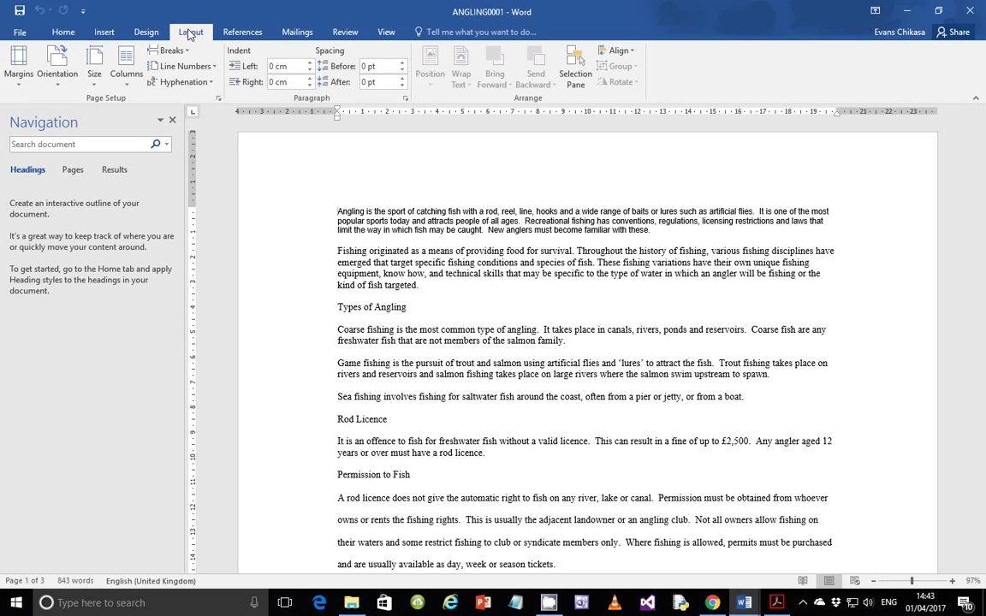
{"action": "left_click", "coordinate": [218, 100]}
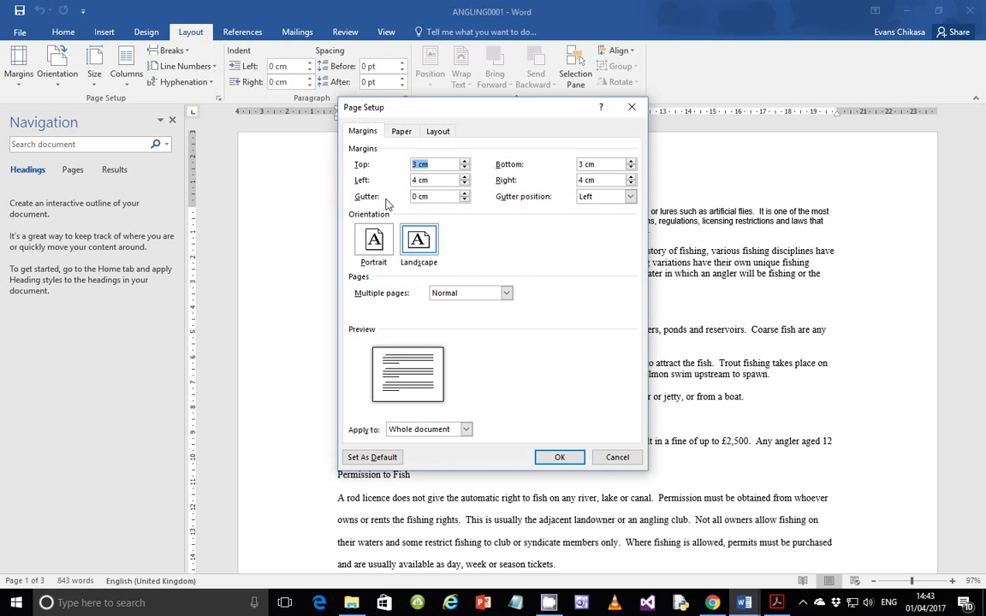
{"action": "left_click", "coordinate": [401, 131]}
{"action": "left_click", "coordinate": [434, 169]}
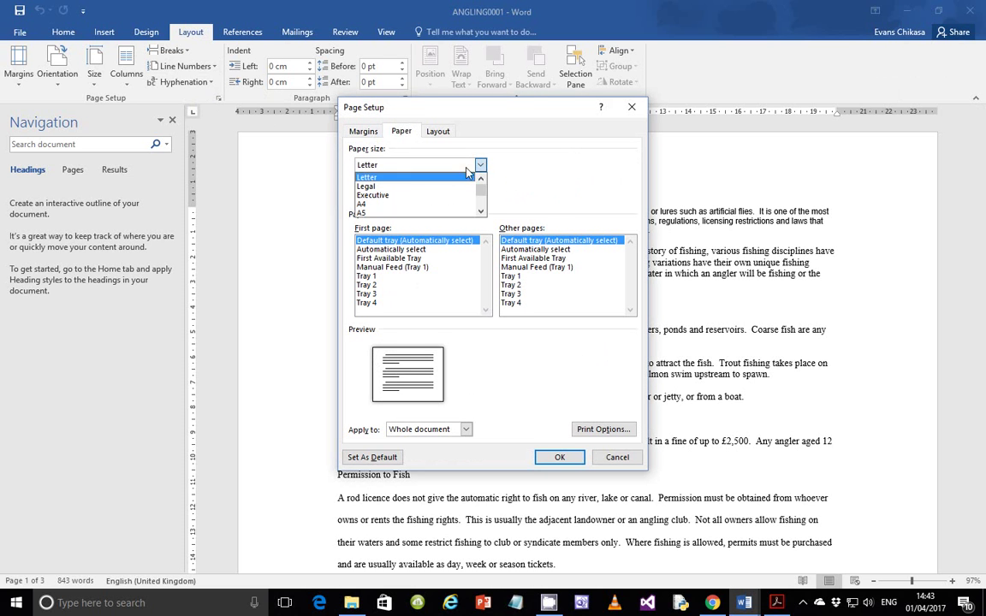
{"action": "left_click", "coordinate": [385, 205]}
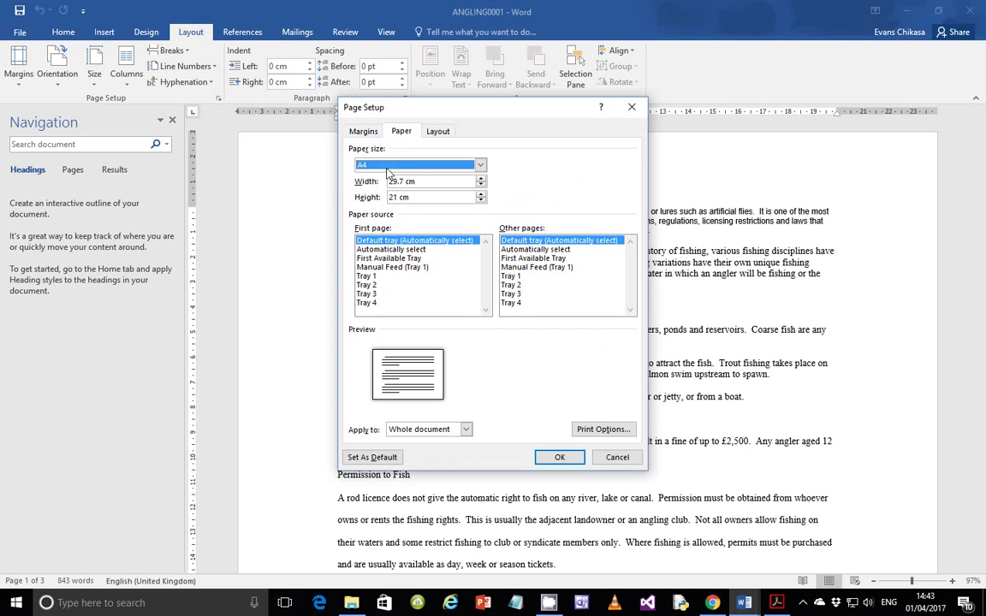
{"action": "left_click", "coordinate": [361, 131]}
{"action": "left_click", "coordinate": [373, 241]}
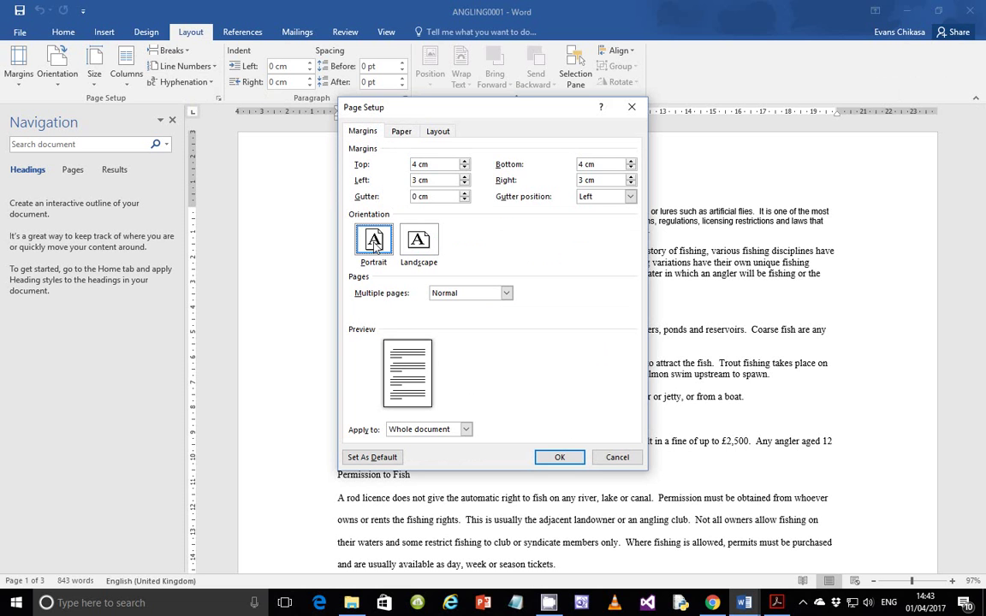
{"action": "left_click", "coordinate": [401, 131]}
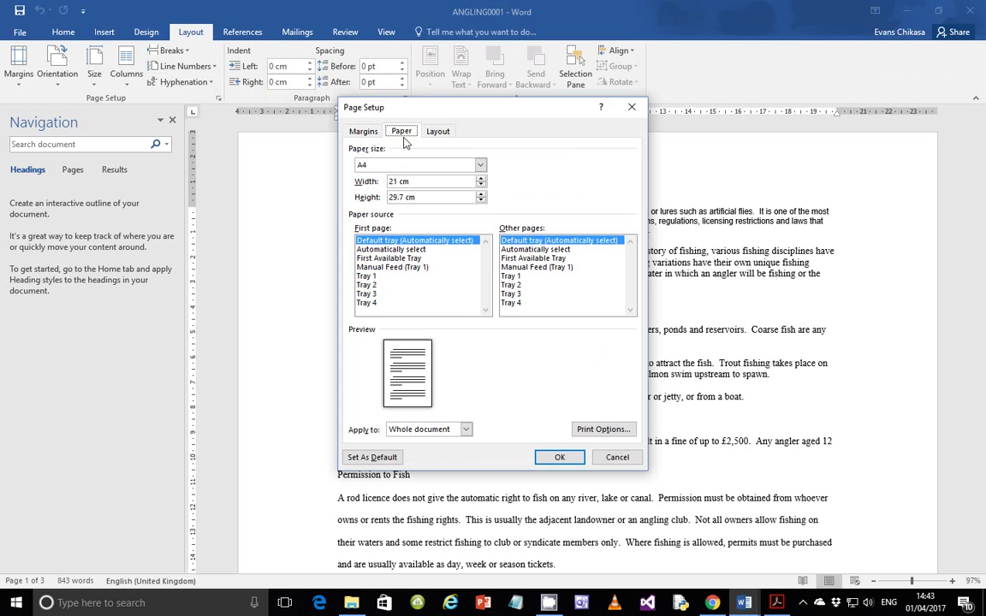
Step: Capture the Page Setup paper-size settings with Lightshot and copy the screenshot
{"action": "key", "text": "Print"}
{"action": "mouse_move", "coordinate": [337, 96]}
{"action": "left_mouse_down"}
{"action": "mouse_move", "coordinate": [644, 476]}
{"action": "mouse_move", "coordinate": [649, 470]}
{"action": "left_mouse_up"}
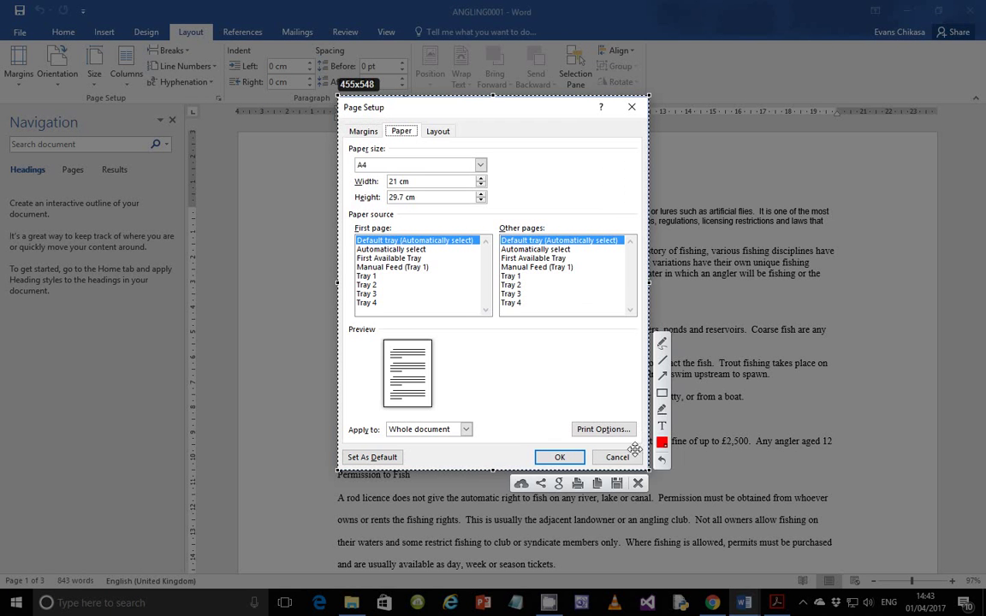
{"action": "left_click", "coordinate": [597, 484]}
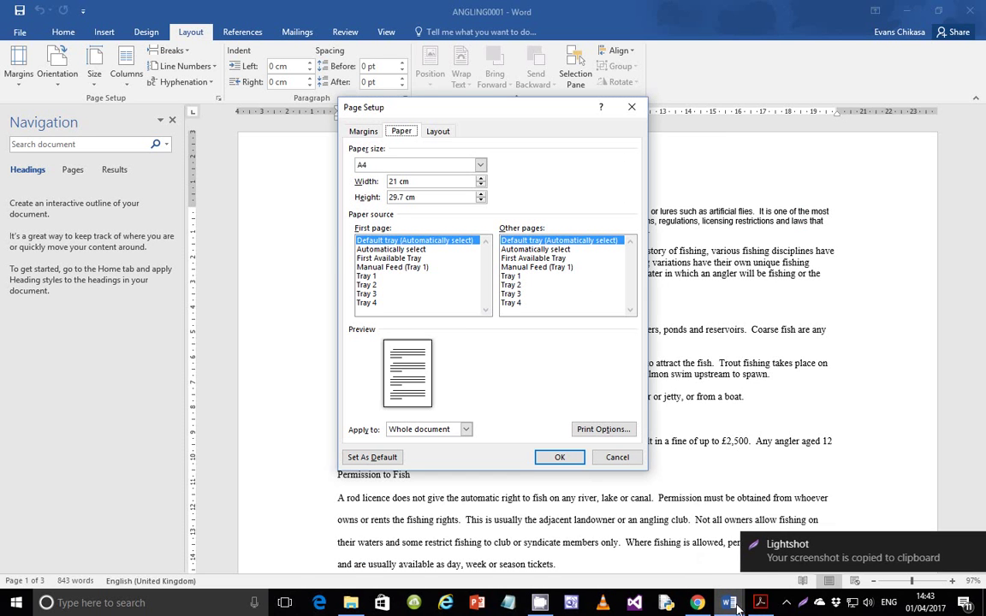
Step: Apply A4 portrait page setup, paste its screenshot into J215EVIDENCE0001, then read the margin instructions
{"action": "left_click", "coordinate": [559, 457]}
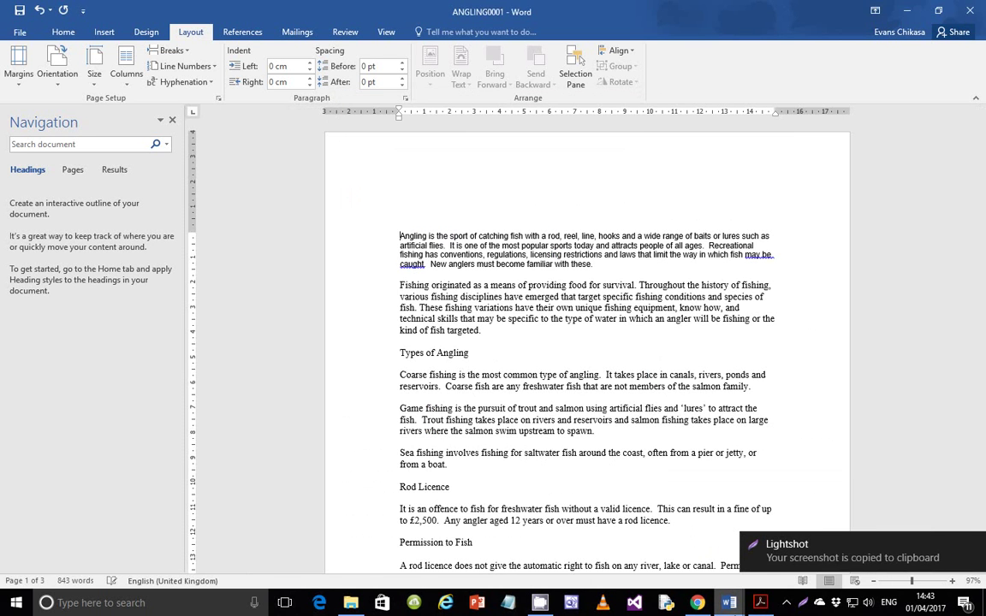
{"action": "left_click", "coordinate": [682, 542]}
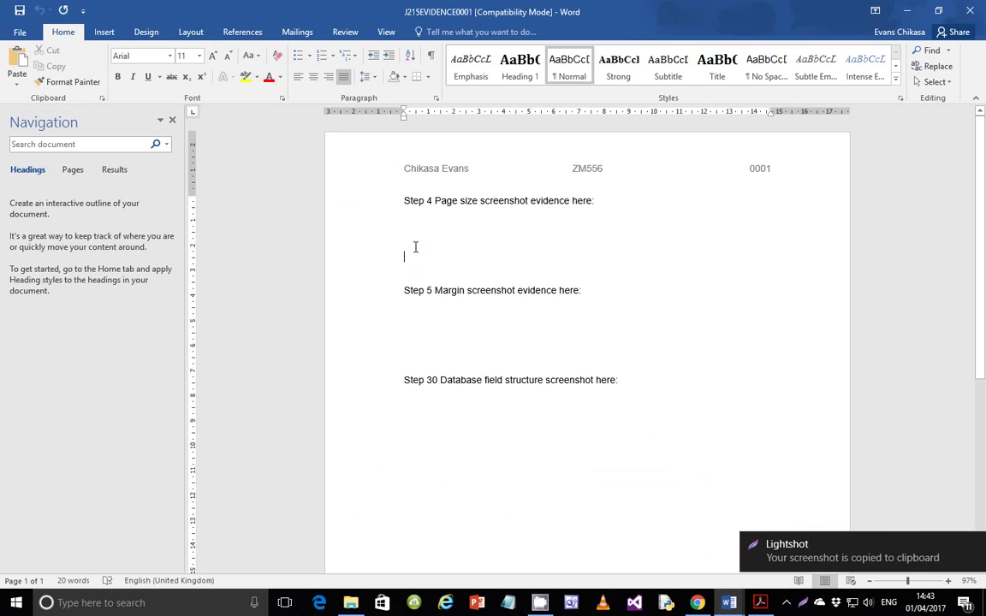
{"action": "key", "text": "alt+p"}
{"action": "key", "text": "s"}
{"action": "key", "text": "p"}
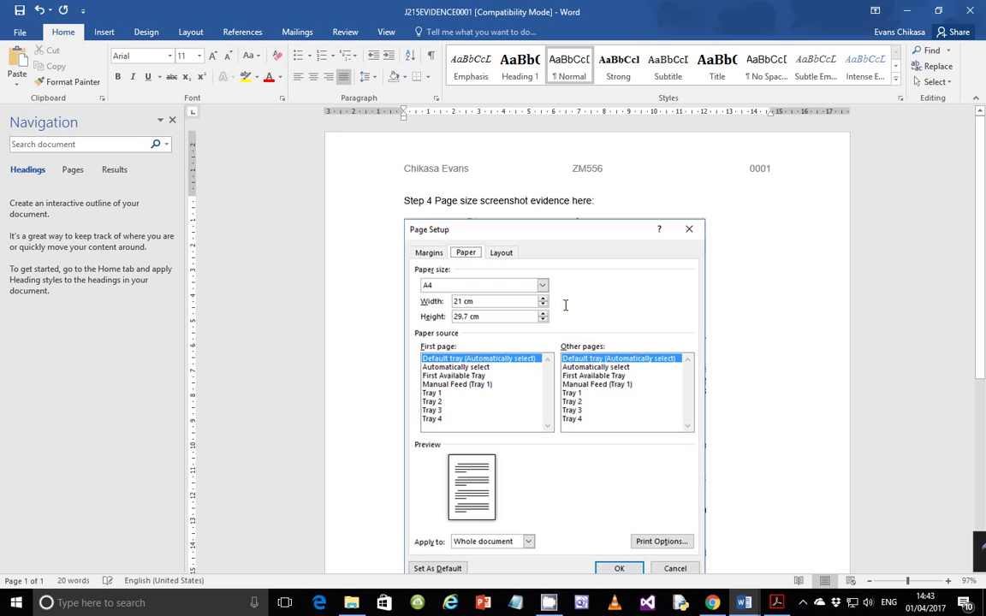
{"action": "key", "text": "alt+Tab"}
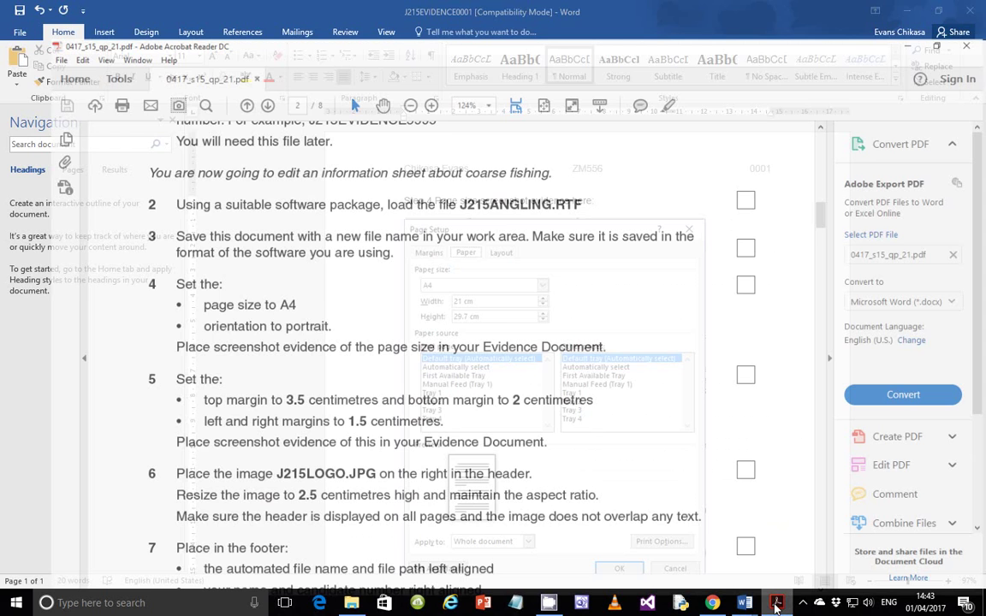
{"action": "scroll", "coordinate": [254, 342], "scroll_direction": "down", "scroll_amount": 2}
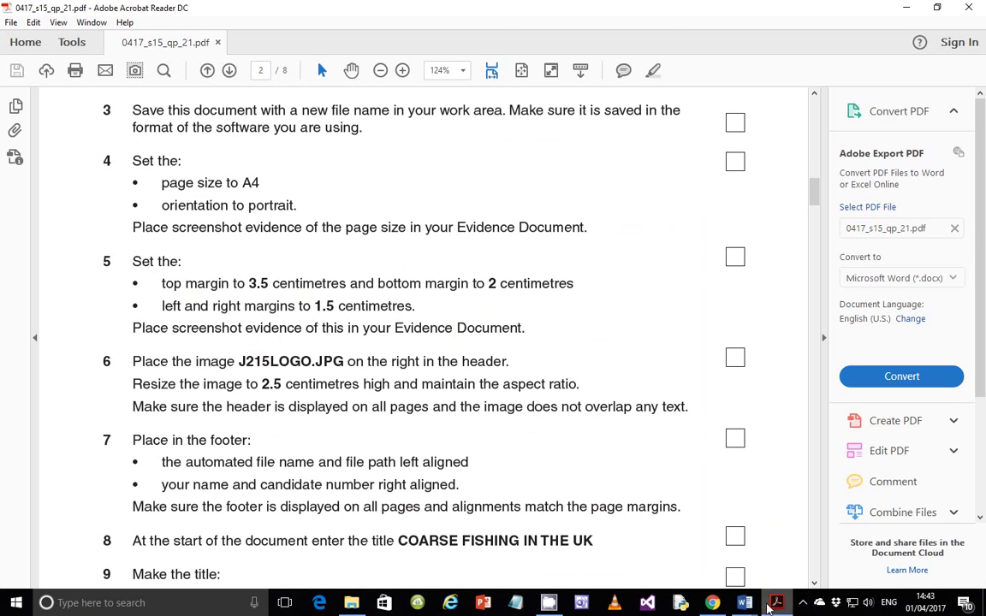
Step: In ANGLING0001's Page Setup, enter margins of 3.5 top, 2 bottom, 1.5 left and right
{"action": "mouse_move", "coordinate": [743, 602]}
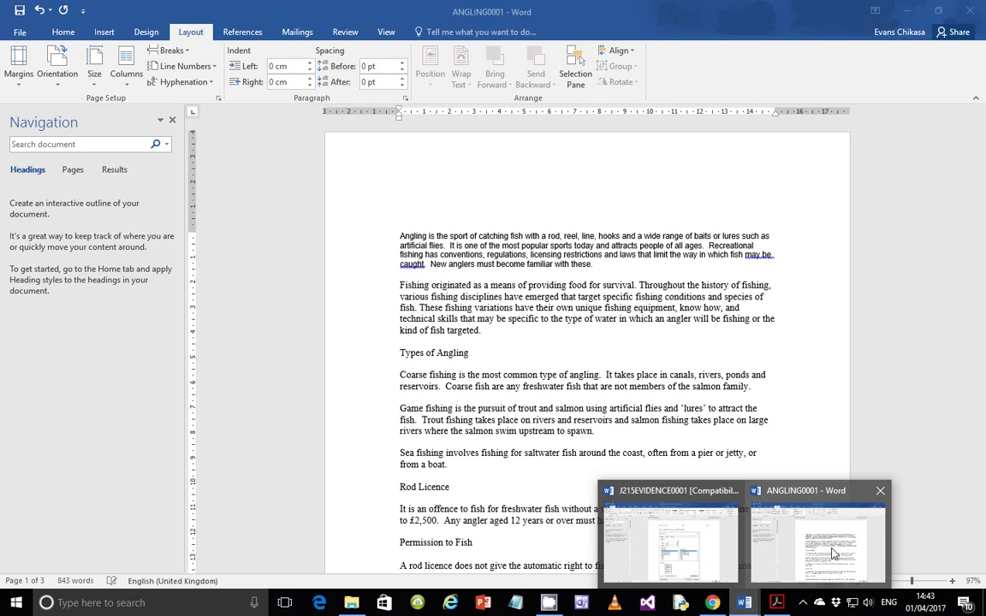
{"action": "left_click", "coordinate": [832, 552]}
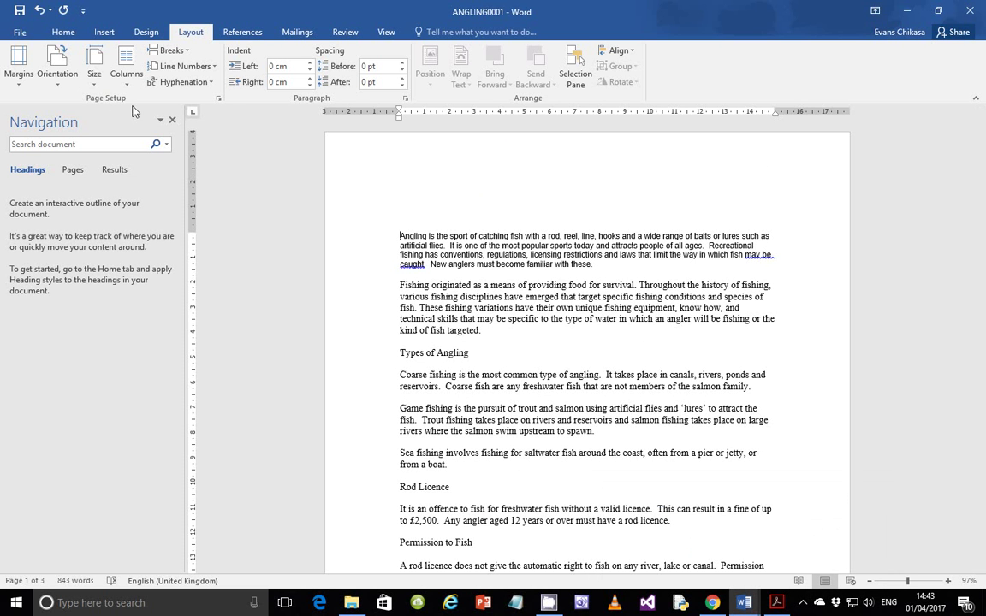
{"action": "left_click", "coordinate": [219, 98]}
{"action": "left_click", "coordinate": [360, 132]}
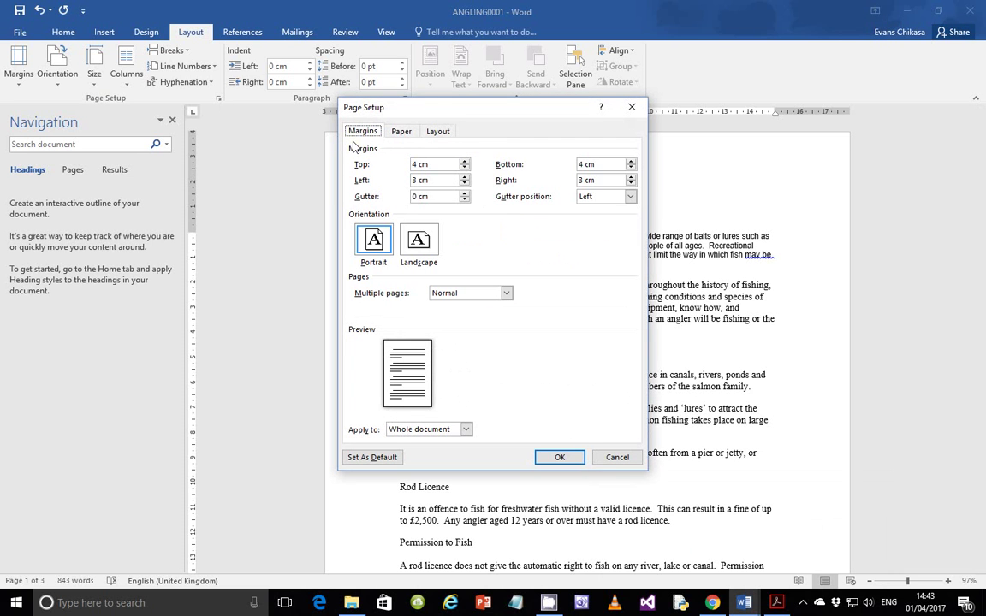
{"action": "double_click", "coordinate": [406, 164]}
{"action": "type", "text": "3.5"}
{"action": "double_click", "coordinate": [582, 163]}
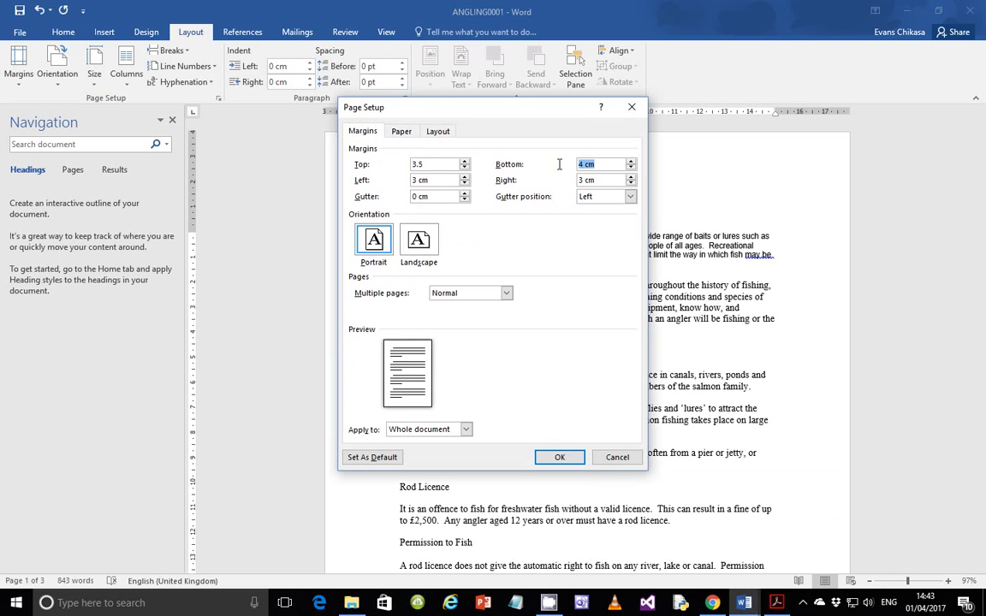
{"action": "type", "text": "2"}
{"action": "key", "text": "Tab"}
{"action": "type", "text": "1.5"}
{"action": "key", "text": "Tab"}
{"action": "type", "text": "1.5"}
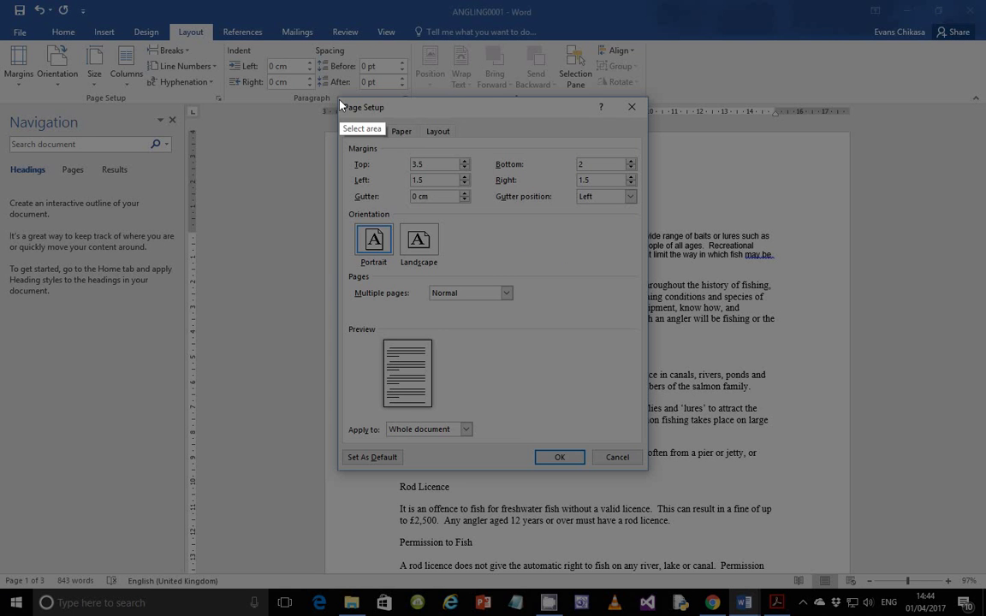
Step: Capture the margin settings with Lightshot to the clipboard and apply the new margins
{"action": "left_click_drag", "start_coordinate": [335, 96], "coordinate": [457, 196]}
{"action": "left_click_drag", "start_coordinate": [507, 261], "coordinate": [647, 469]}
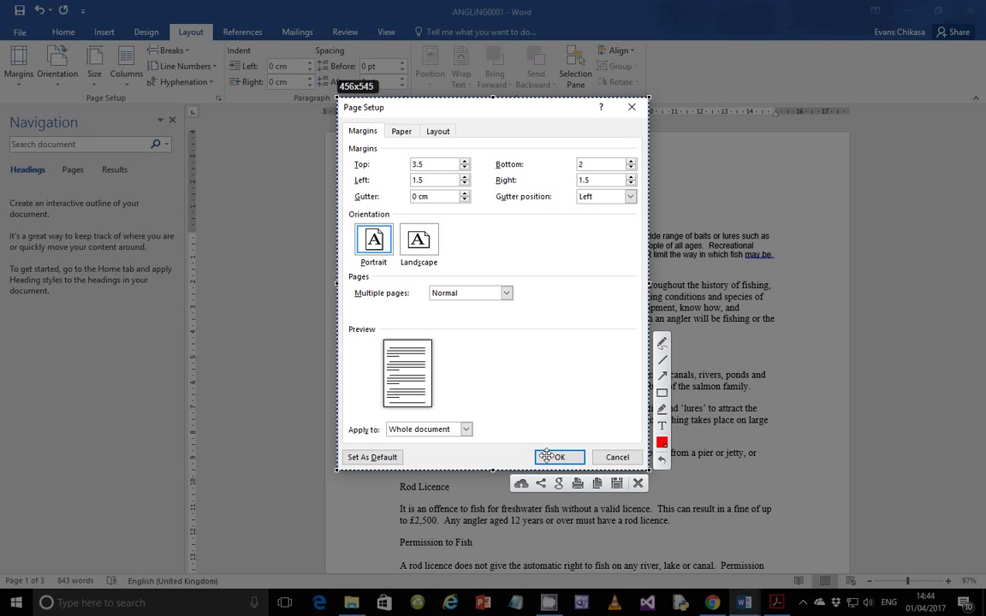
{"action": "left_click", "coordinate": [598, 484]}
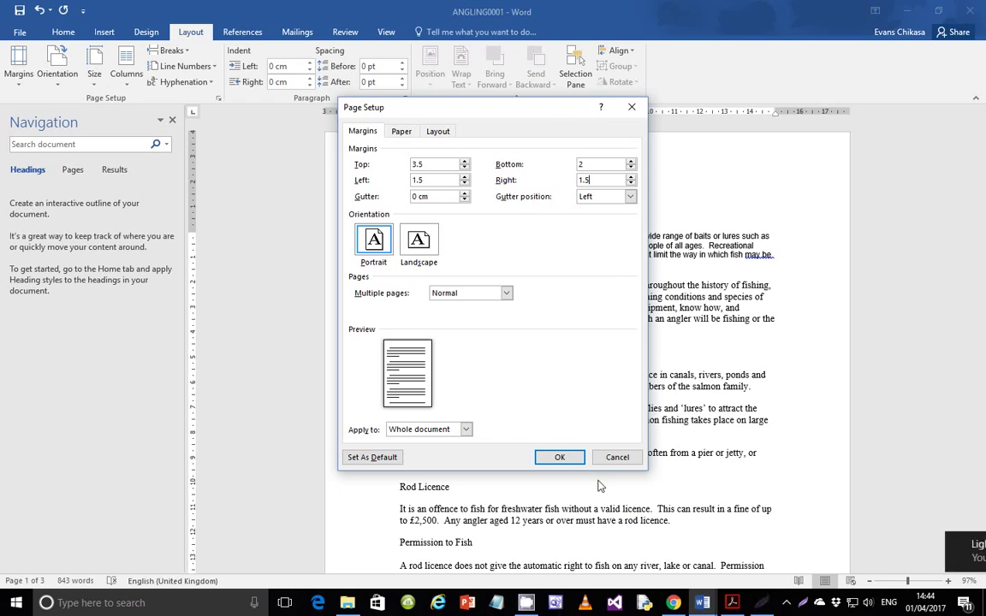
{"action": "left_click", "coordinate": [559, 457]}
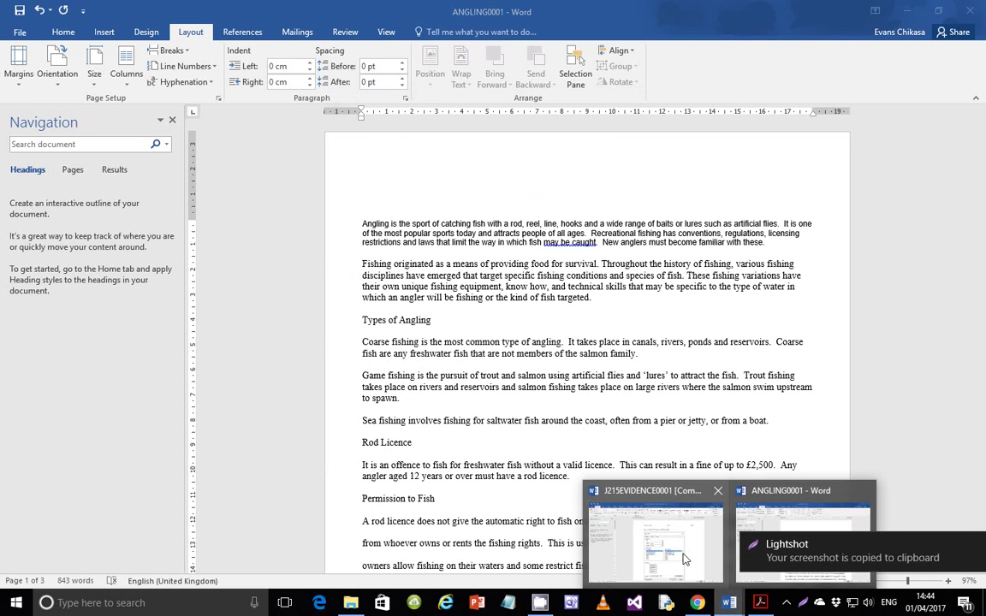
{"action": "left_click", "coordinate": [685, 559]}
{"action": "scroll", "coordinate": [481, 345], "scroll_direction": "down", "scroll_amount": 5}
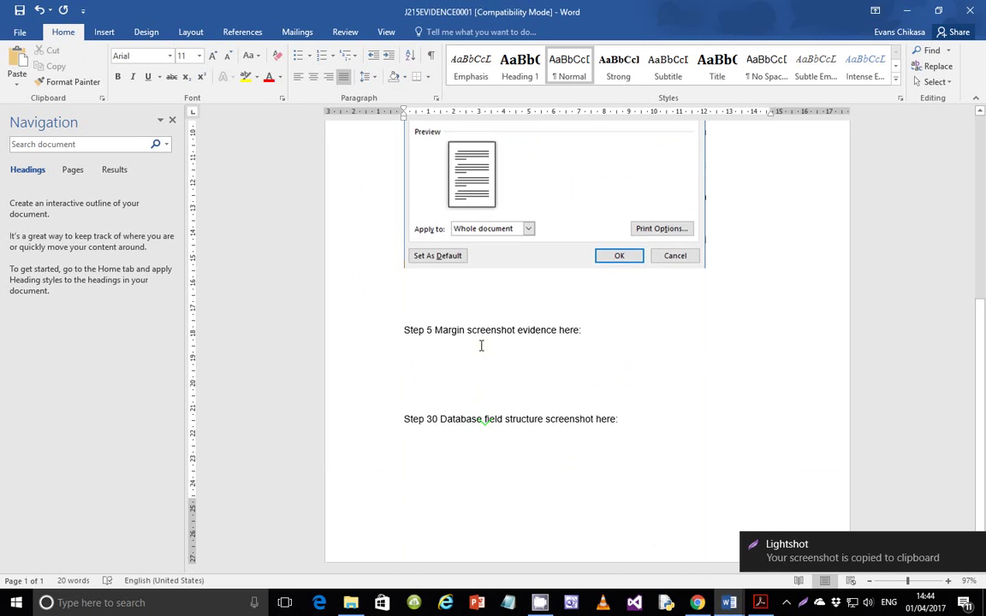
{"action": "scroll", "coordinate": [481, 345], "scroll_direction": "up", "scroll_amount": 6}
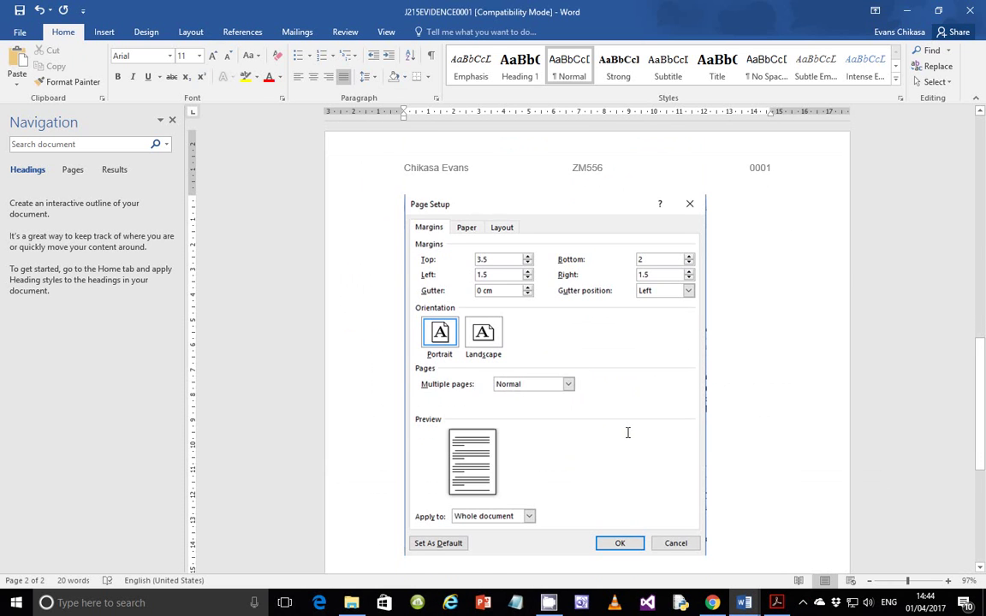
{"action": "scroll", "coordinate": [552, 382], "scroll_direction": "up", "scroll_amount": 5}
{"action": "scroll", "coordinate": [564, 381], "scroll_direction": "down", "scroll_amount": 10}
{"action": "scroll", "coordinate": [574, 377], "scroll_direction": "up", "scroll_amount": 2}
{"action": "scroll", "coordinate": [574, 377], "scroll_direction": "up", "scroll_amount": 3}
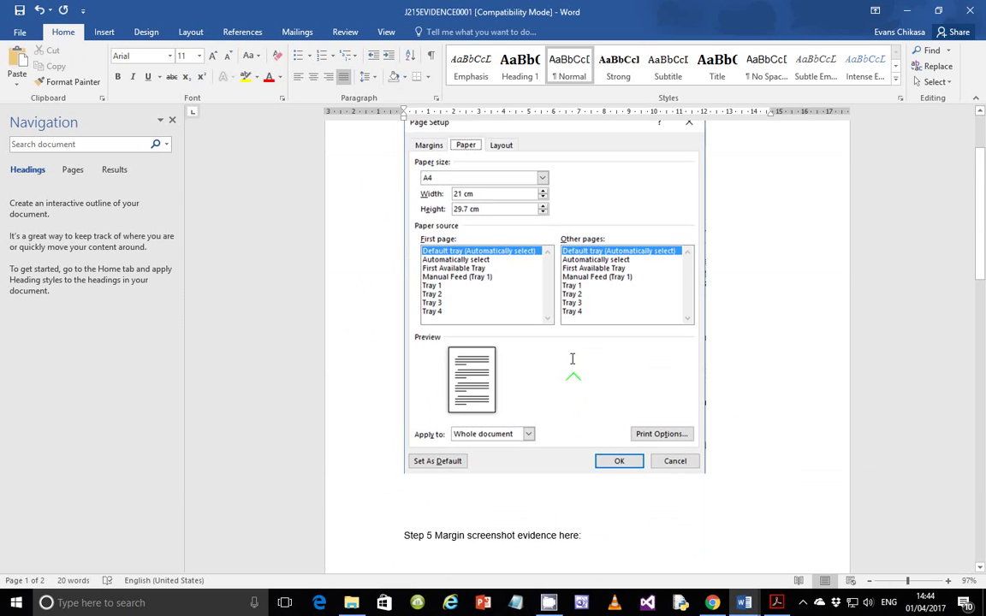
{"action": "left_click", "coordinate": [567, 357]}
{"action": "scroll", "coordinate": [586, 493], "scroll_direction": "down", "scroll_amount": 4}
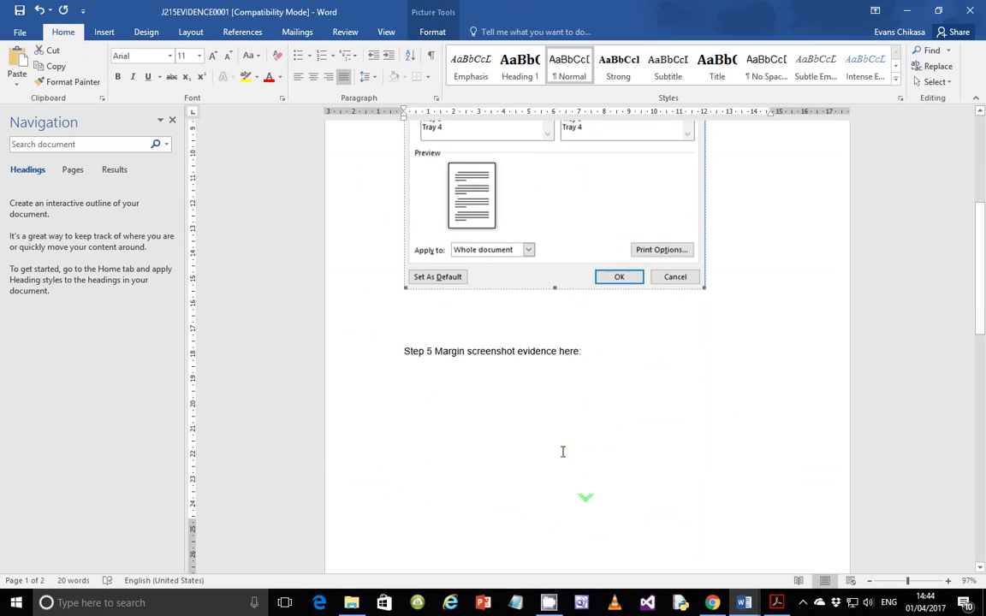
{"action": "scroll", "coordinate": [535, 409], "scroll_direction": "down", "scroll_amount": 4}
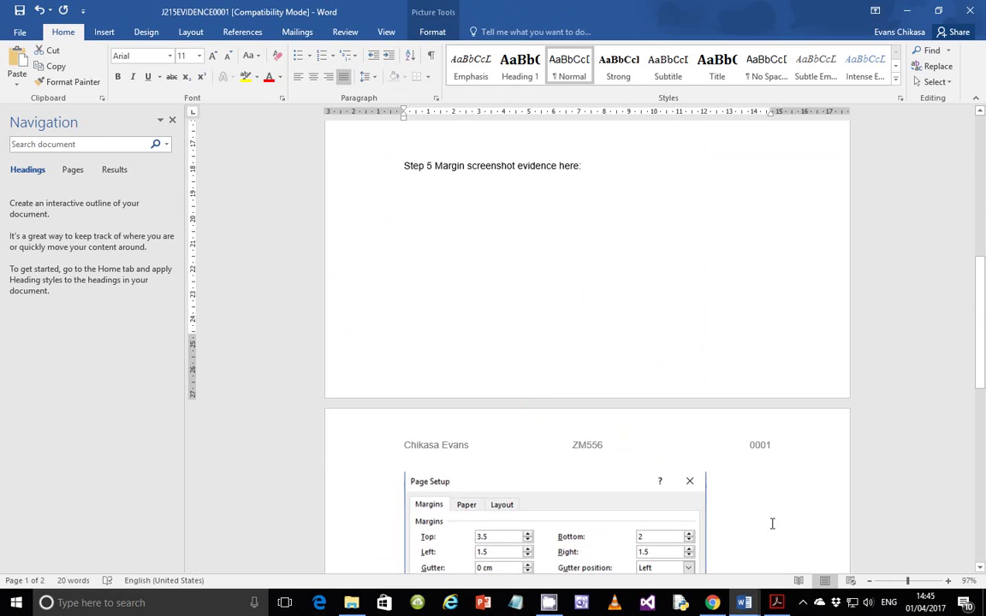
{"action": "scroll", "coordinate": [688, 478], "scroll_direction": "down", "scroll_amount": 2}
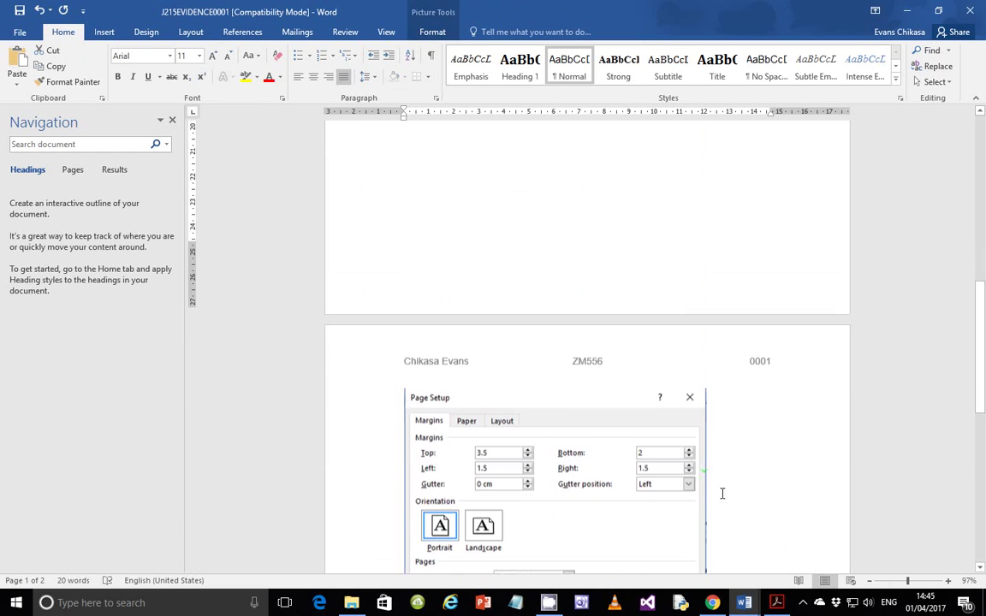
{"action": "left_click", "coordinate": [776, 603]}
{"action": "scroll", "coordinate": [390, 392], "scroll_direction": "down", "scroll_amount": 2}
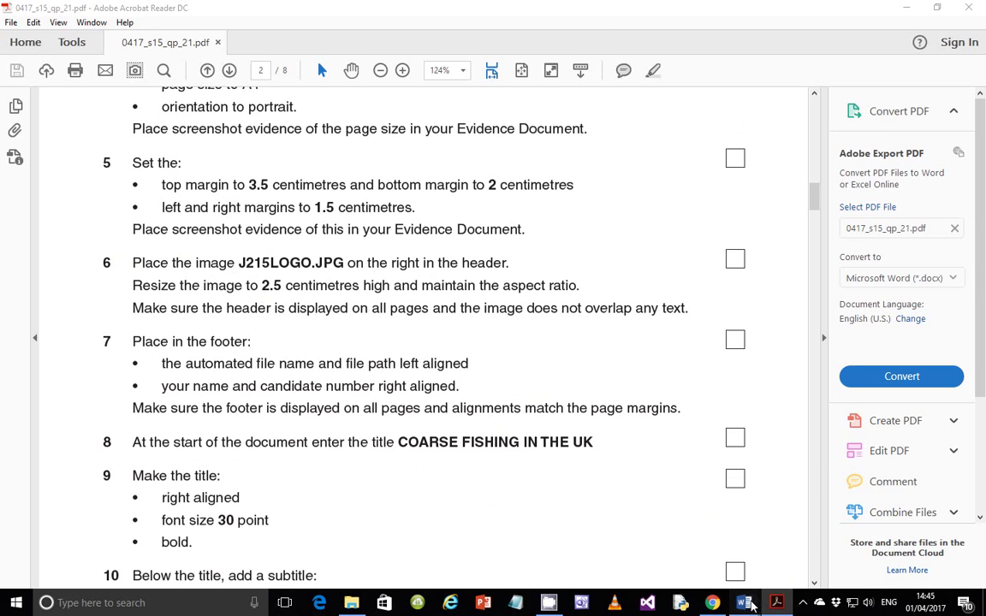
{"action": "mouse_move", "coordinate": [743, 602]}
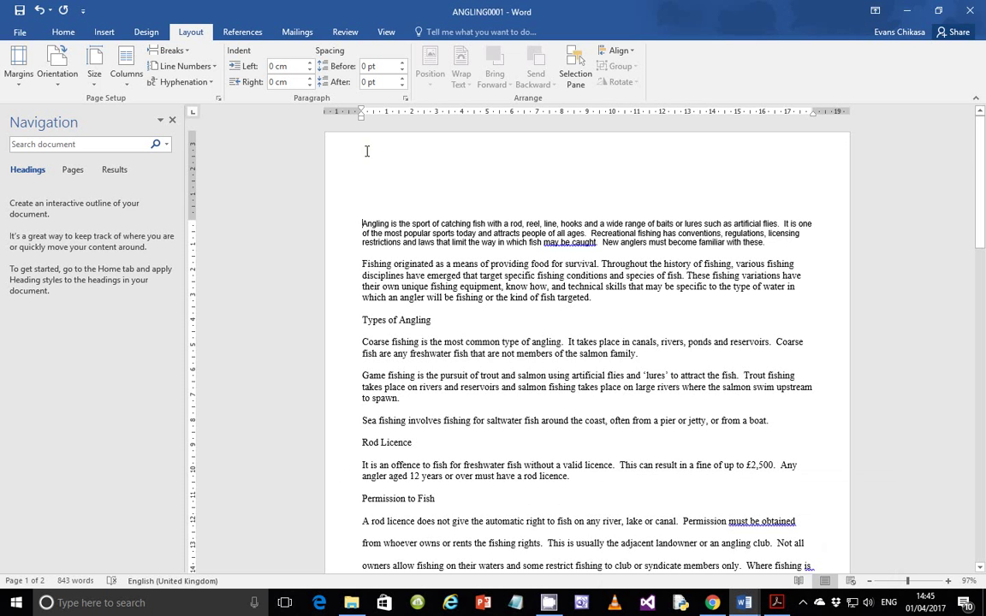
{"action": "left_click", "coordinate": [756, 556]}
{"action": "left_click", "coordinate": [104, 32]}
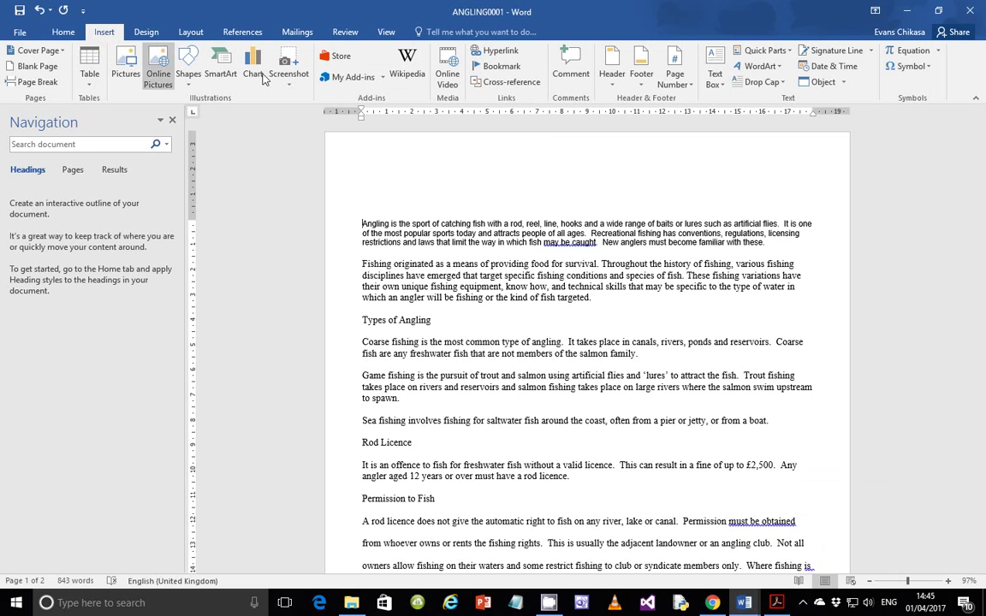
Step: Add a Blank (Three Columns) header and delete its left and middle placeholders
{"action": "left_click", "coordinate": [612, 68]}
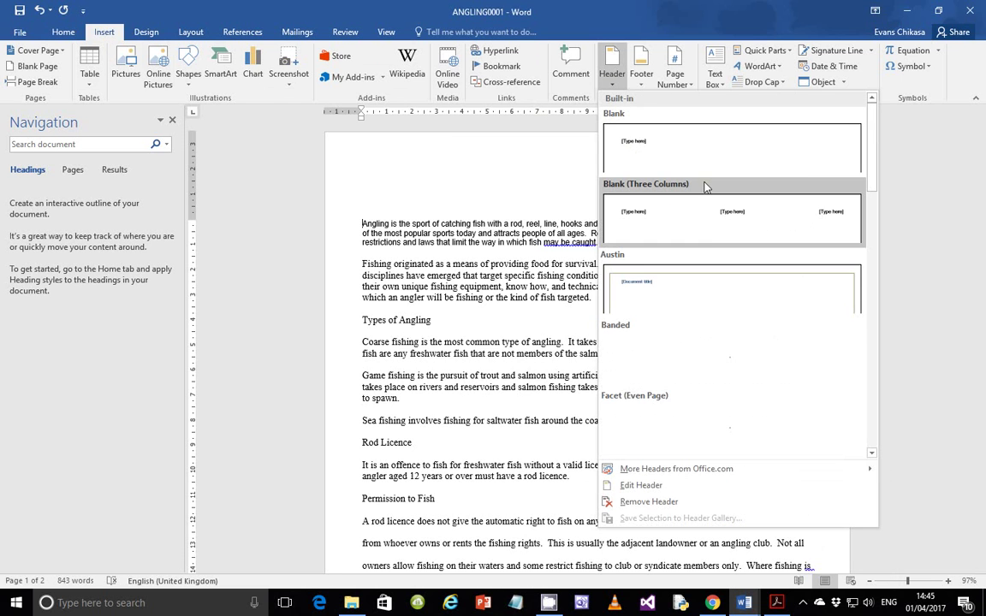
{"action": "left_click", "coordinate": [710, 229]}
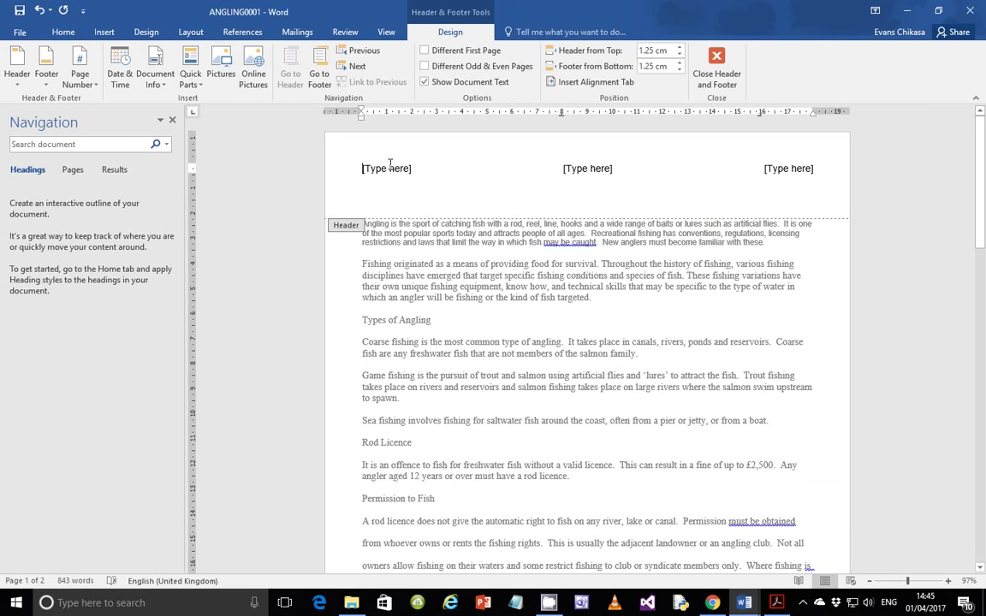
{"action": "key", "text": "Delete"}
{"action": "left_click", "coordinate": [599, 169]}
{"action": "key", "text": "Delete"}
{"action": "left_click", "coordinate": [775, 171]}
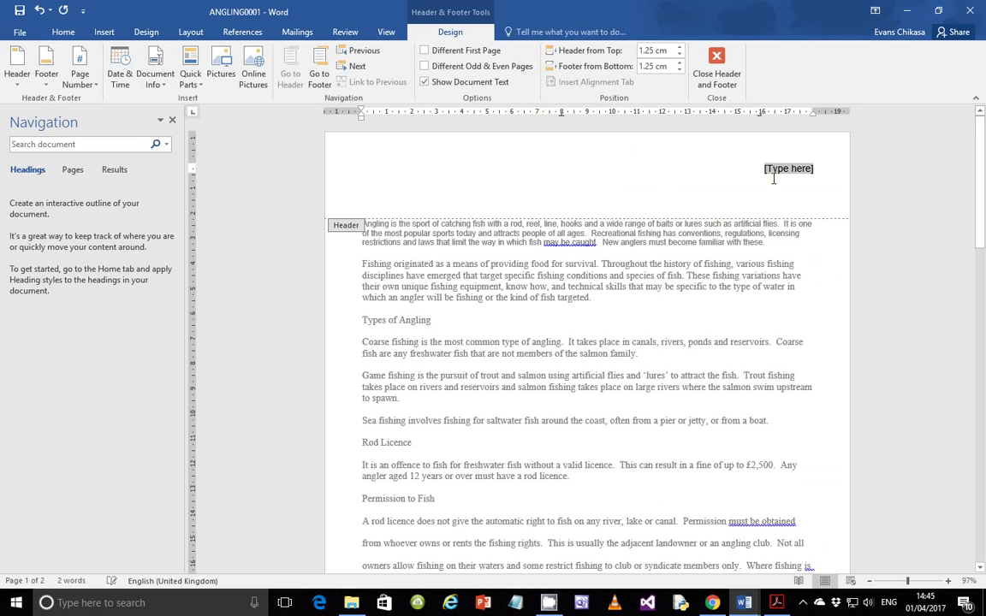
Step: Insert the J215LOGO image from the Paper 21 folder into the right header placeholder
{"action": "left_click", "coordinate": [104, 32]}
{"action": "left_click", "coordinate": [124, 73]}
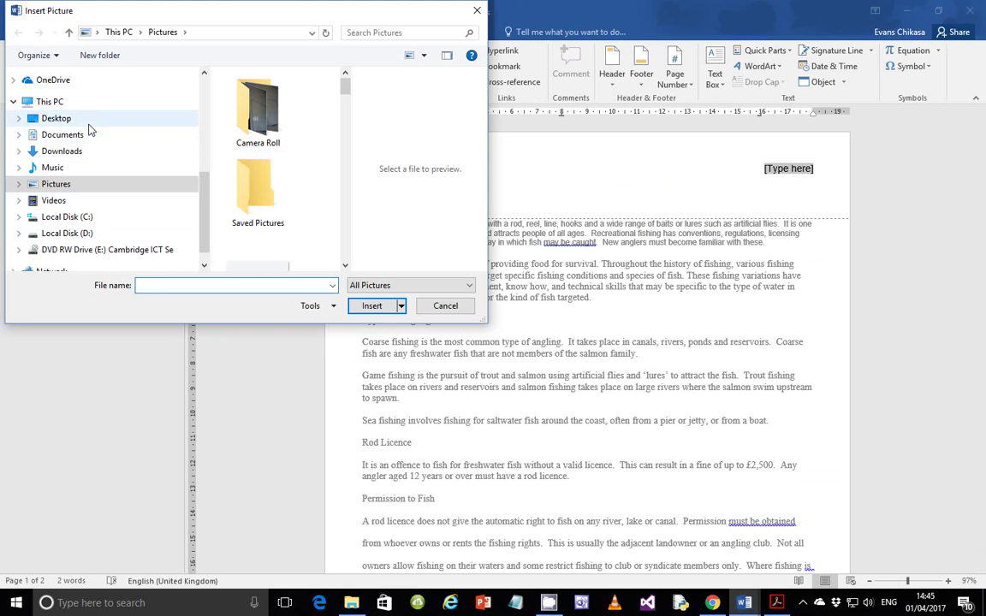
{"action": "left_click", "coordinate": [86, 119]}
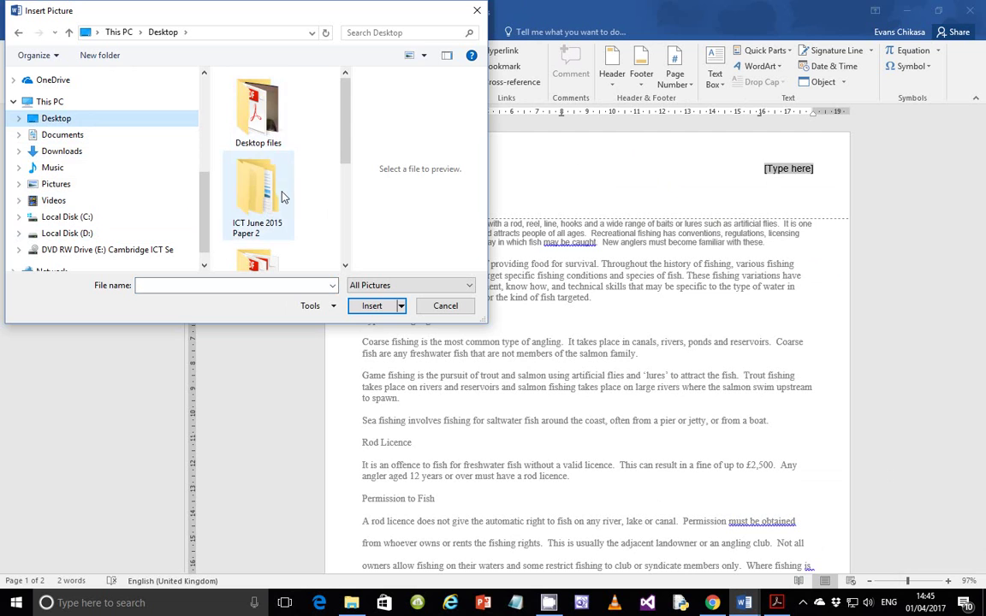
{"action": "double_click", "coordinate": [256, 184]}
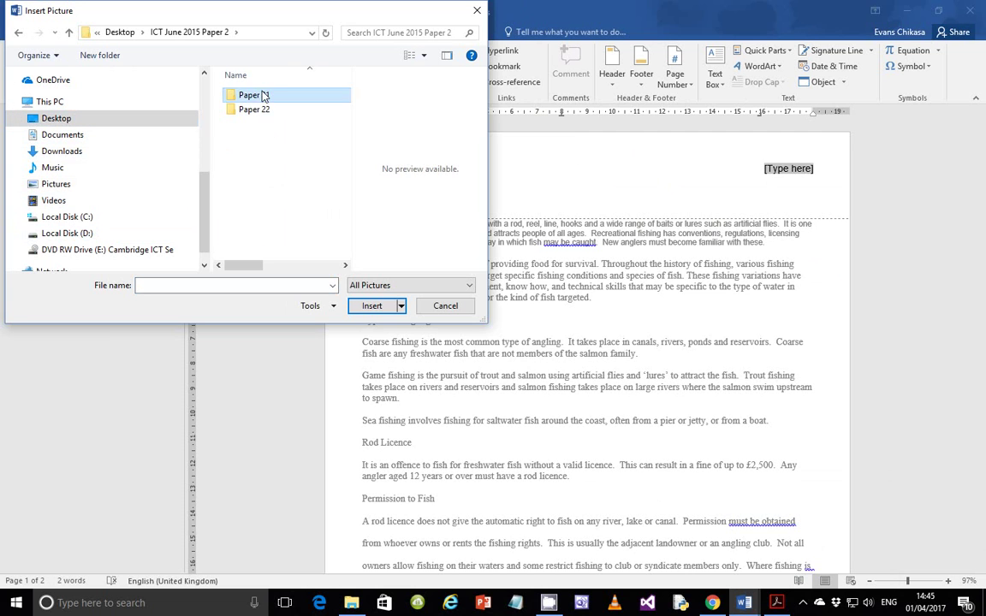
{"action": "double_click", "coordinate": [254, 95]}
{"action": "double_click", "coordinate": [262, 96]}
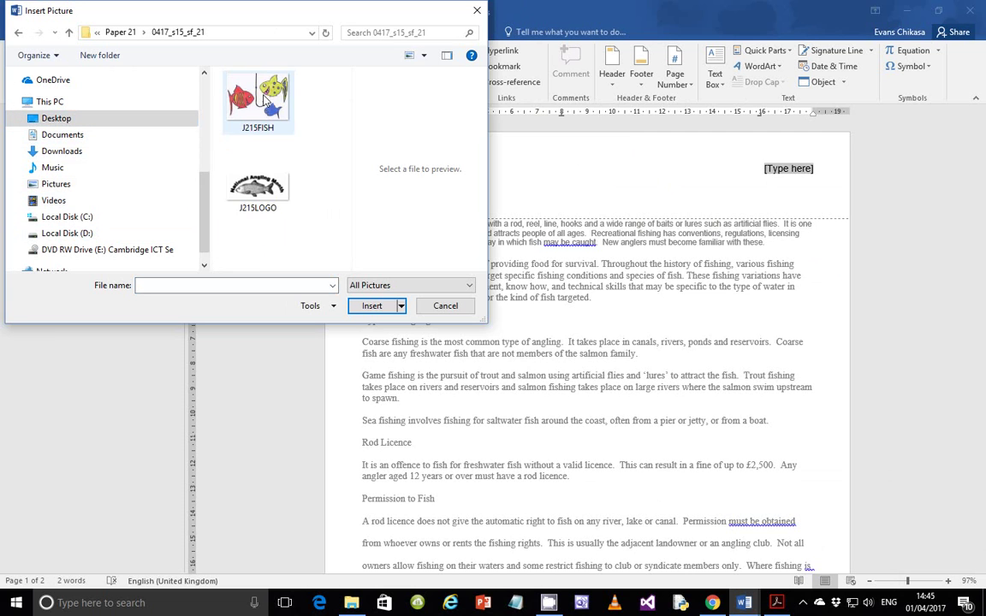
{"action": "left_click", "coordinate": [257, 185]}
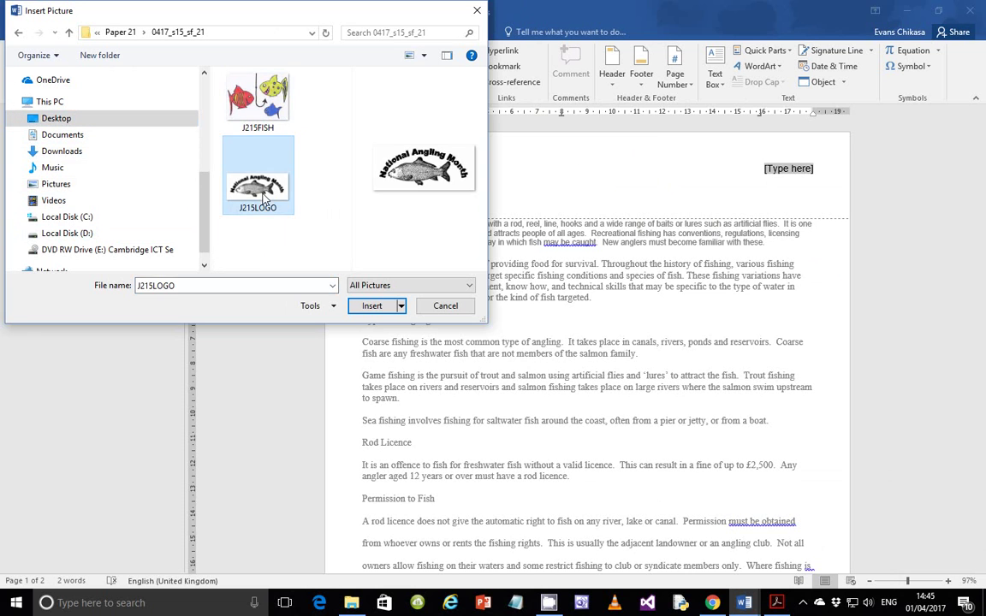
{"action": "left_click", "coordinate": [366, 310]}
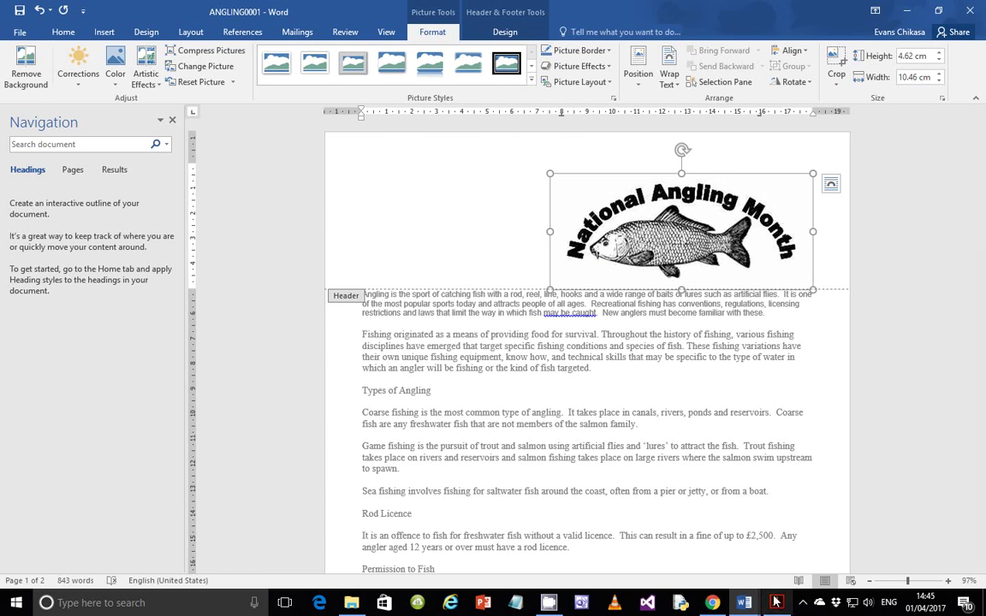
Step: Set the header logo's absolute height to 2.5 cm with aspect ratio locked, giving 5.66 cm width
{"action": "key", "text": "alt+Tab"}
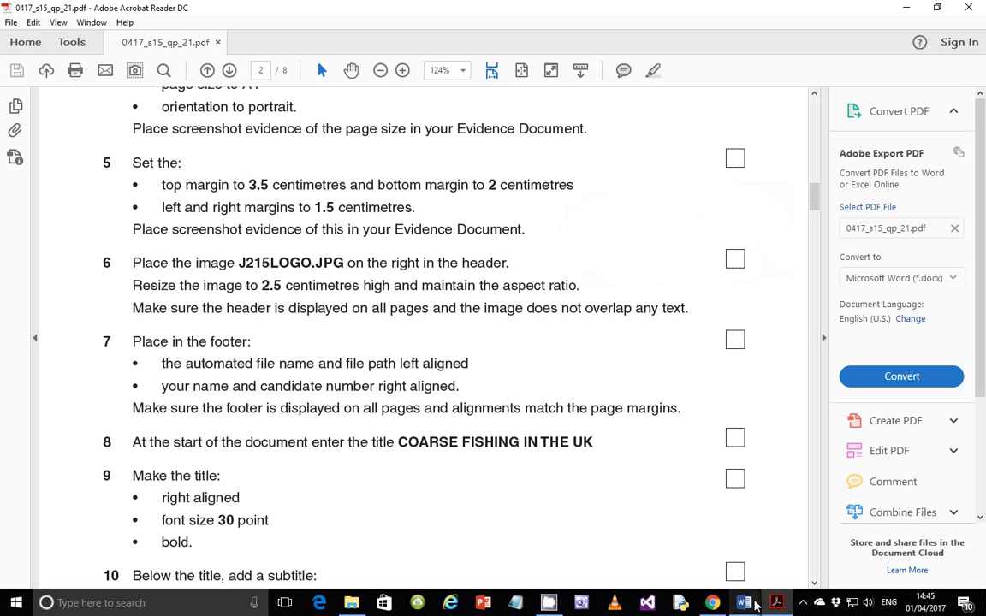
{"action": "mouse_move", "coordinate": [744, 602]}
{"action": "left_click", "coordinate": [795, 554]}
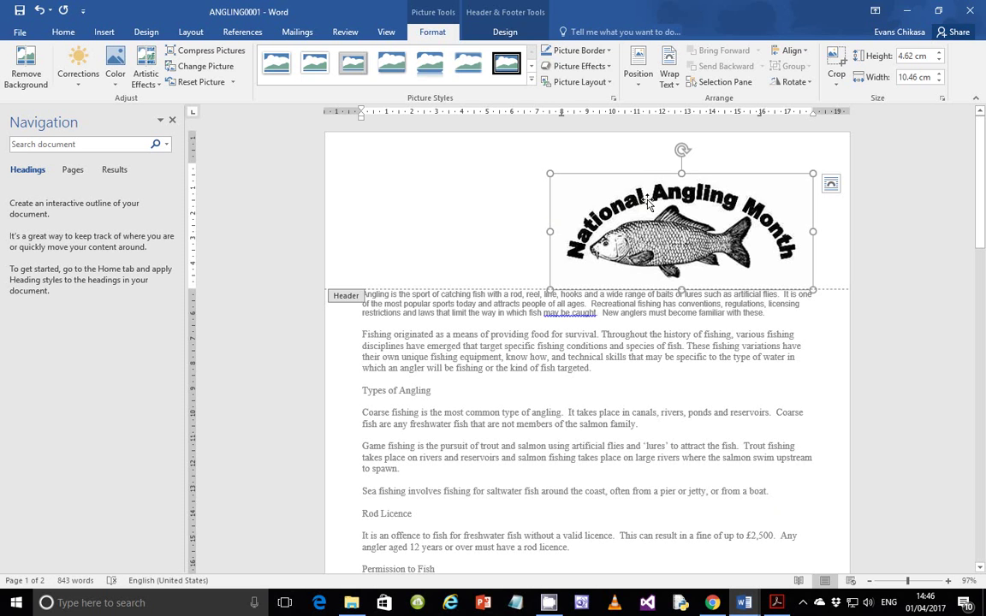
{"action": "right_click", "coordinate": [648, 201]}
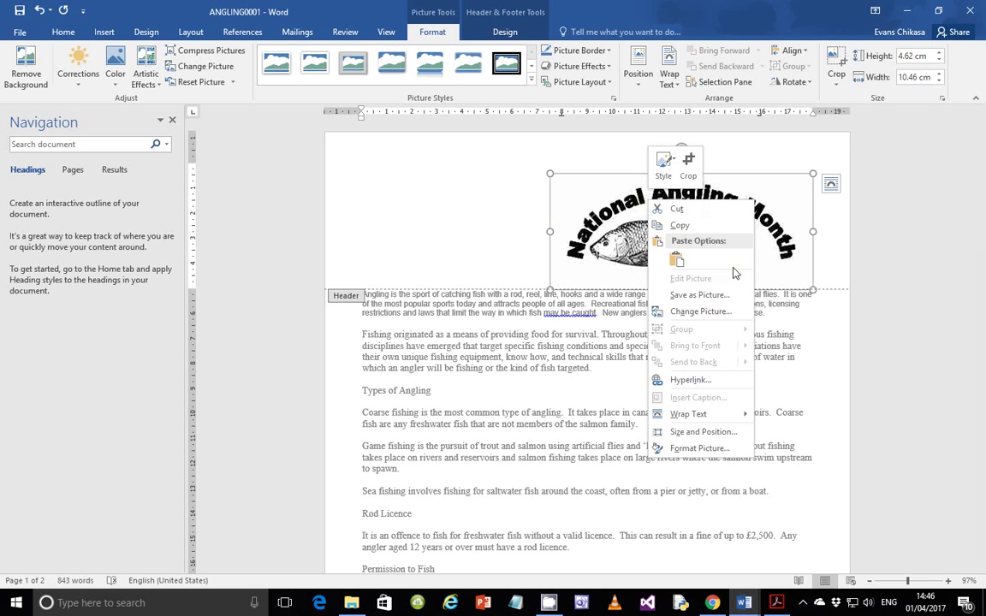
{"action": "left_click", "coordinate": [702, 431]}
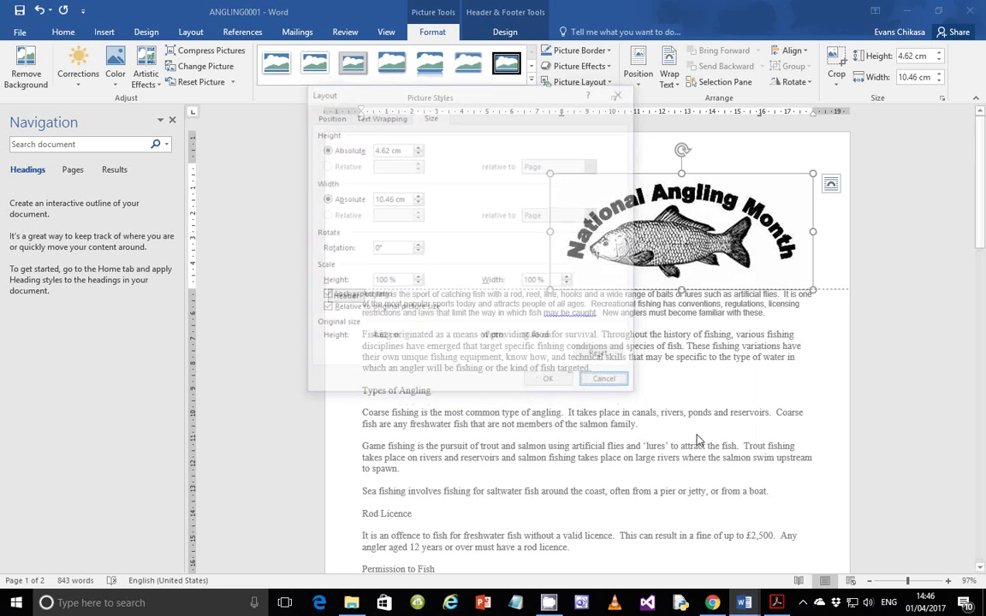
{"action": "left_click", "coordinate": [334, 154]}
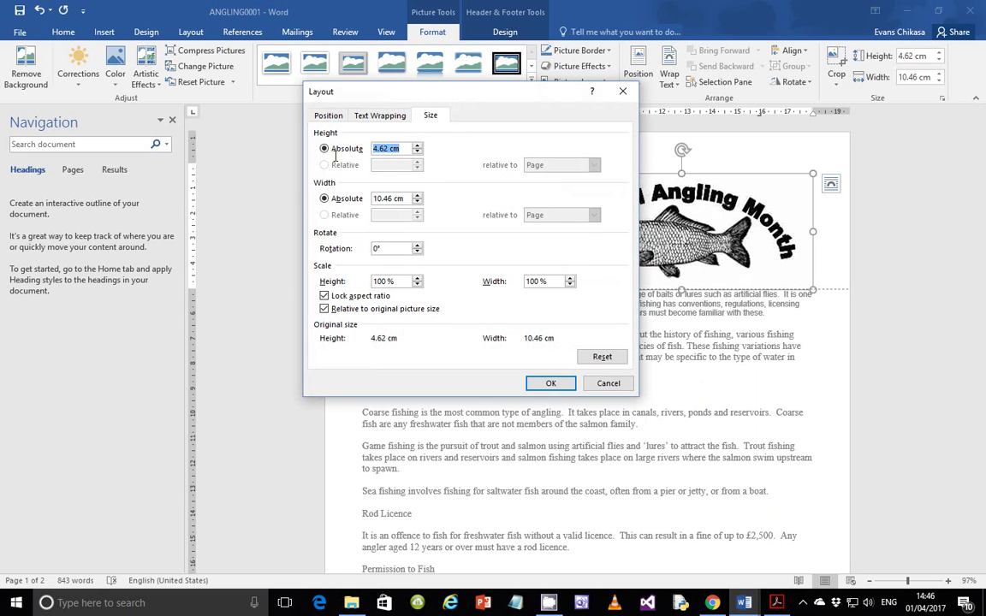
{"action": "left_click", "coordinate": [776, 602]}
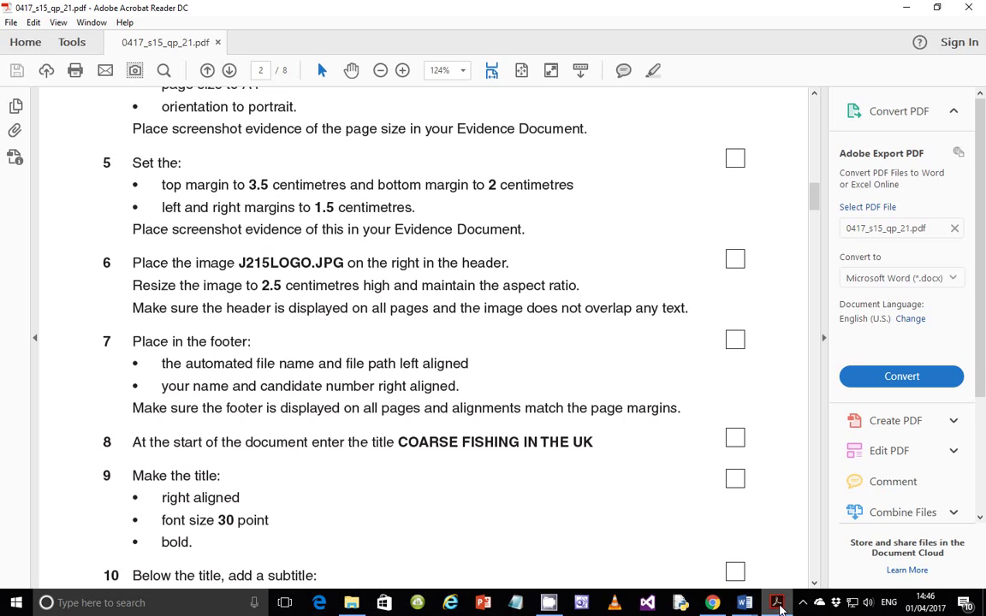
{"action": "left_click", "coordinate": [776, 602]}
{"action": "type", "text": "2.5"}
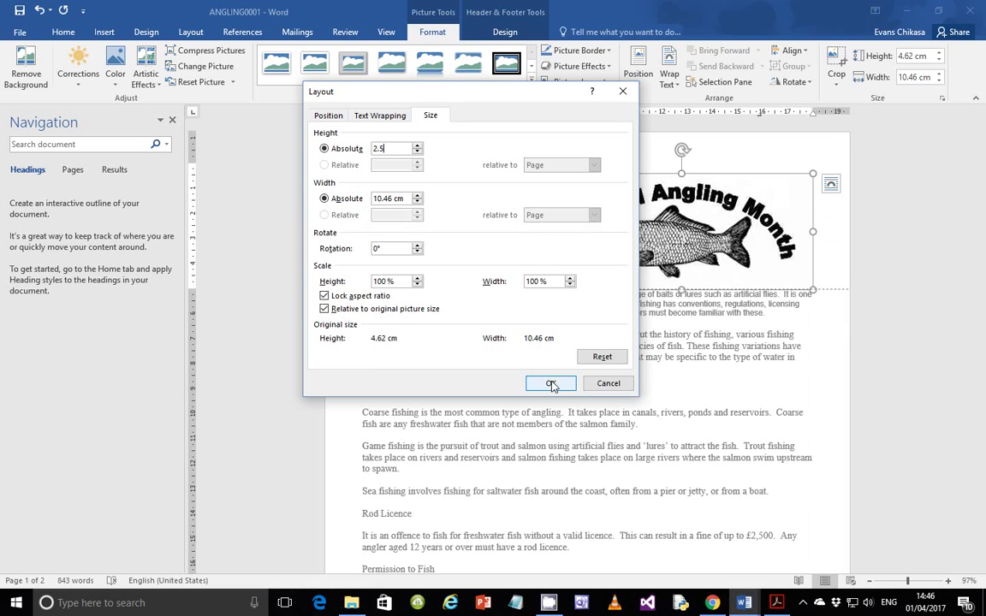
{"action": "left_click", "coordinate": [551, 385]}
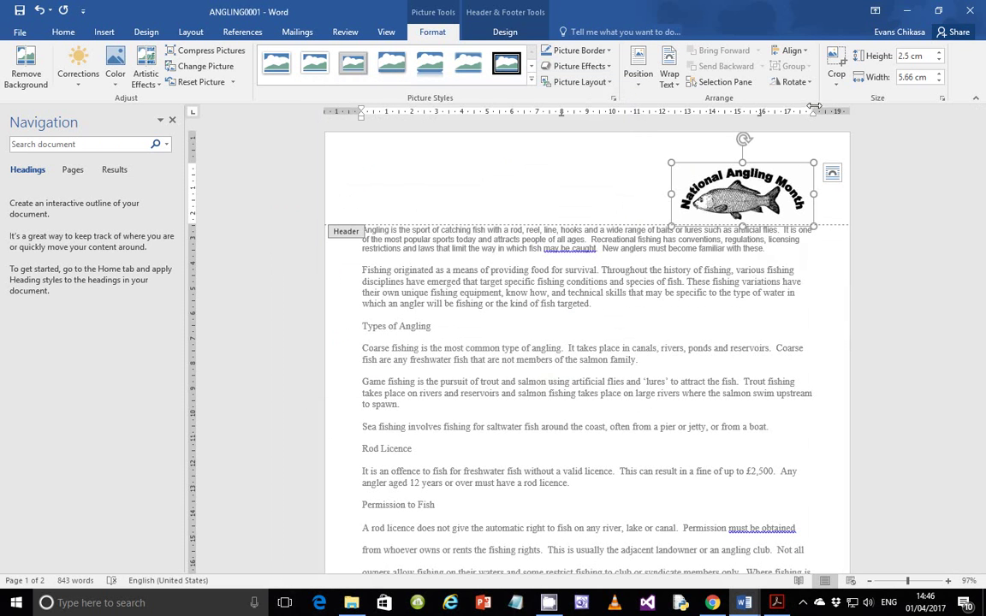
{"action": "left_click_drag", "start_coordinate": [812, 108], "coordinate": [813, 108]}
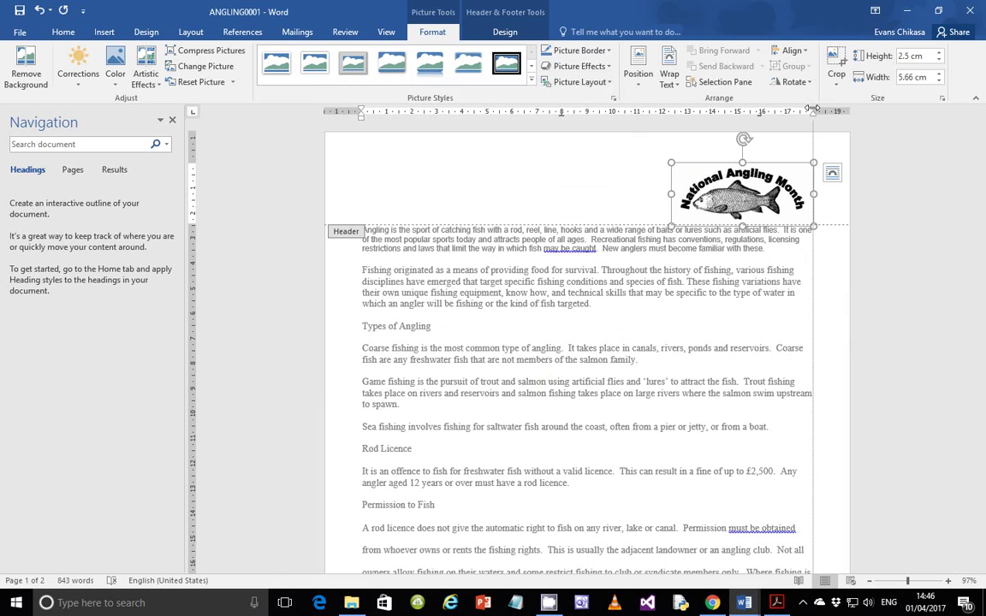
{"action": "left_click", "coordinate": [776, 602]}
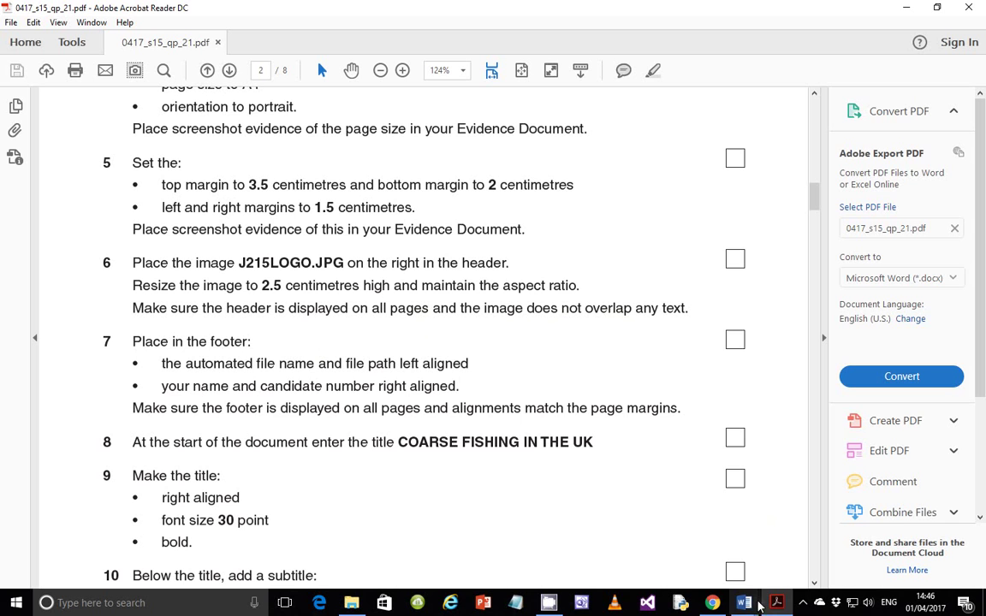
Step: Scroll to page 2 to confirm the 2.5 × 5.66 cm logo repeats in its header
{"action": "mouse_move", "coordinate": [744, 602]}
{"action": "left_click", "coordinate": [804, 548]}
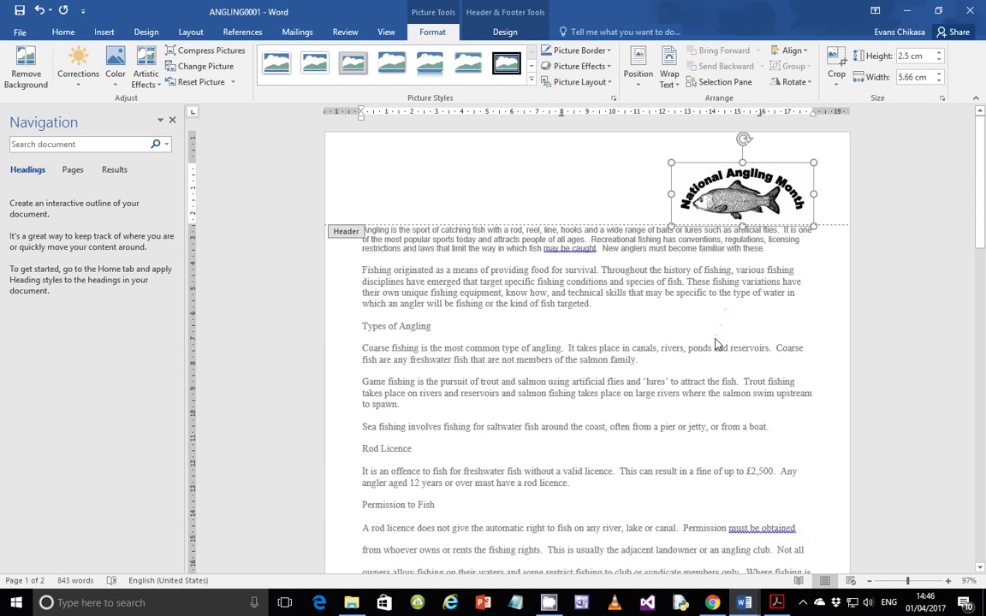
{"action": "scroll", "coordinate": [716, 351], "scroll_direction": "down", "scroll_amount": 10}
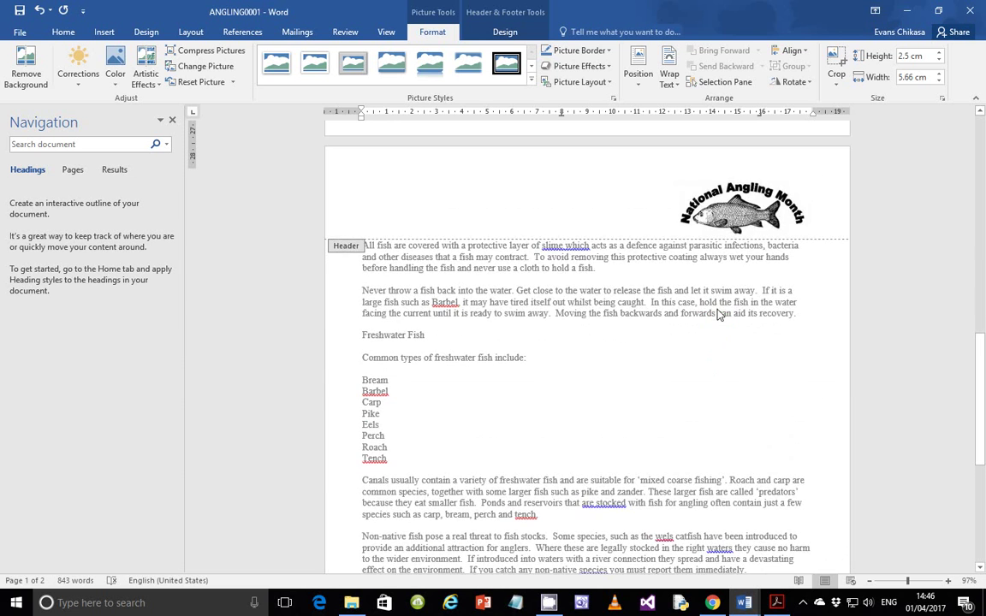
{"action": "scroll", "coordinate": [716, 426], "scroll_direction": "up", "scroll_amount": 2}
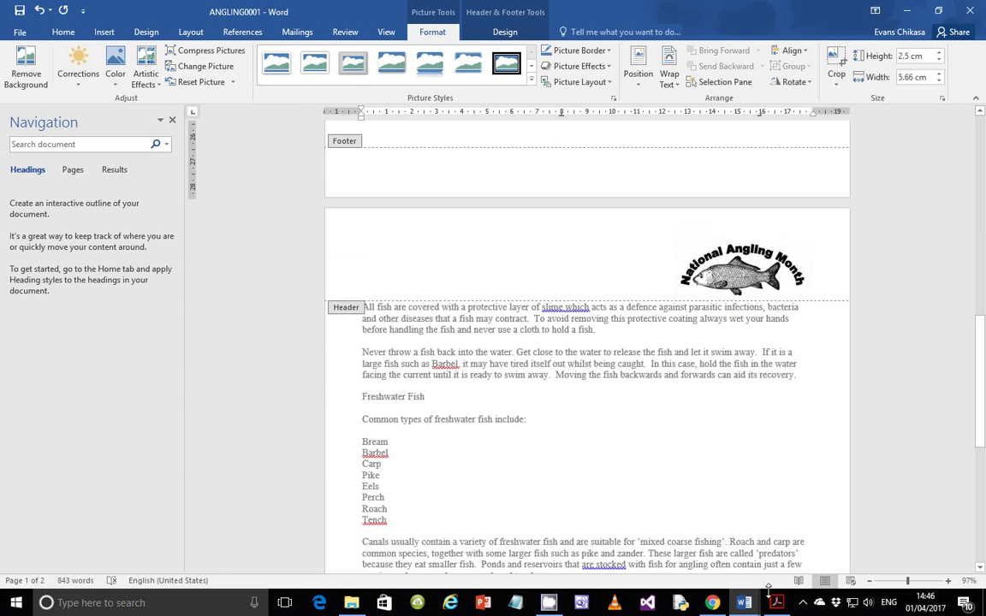
{"action": "key", "text": "alt+Tab"}
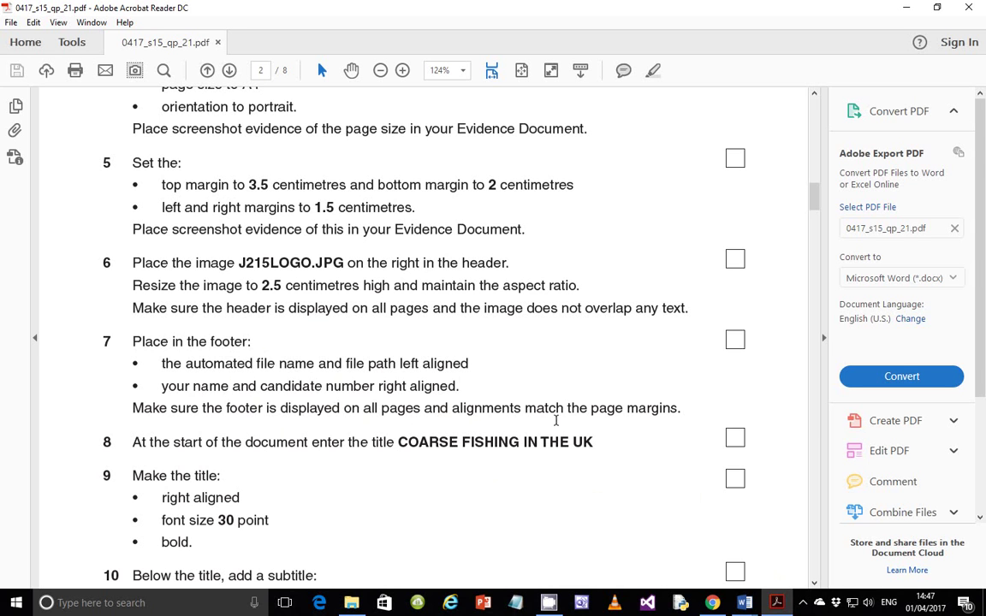
{"action": "left_click", "coordinate": [777, 602]}
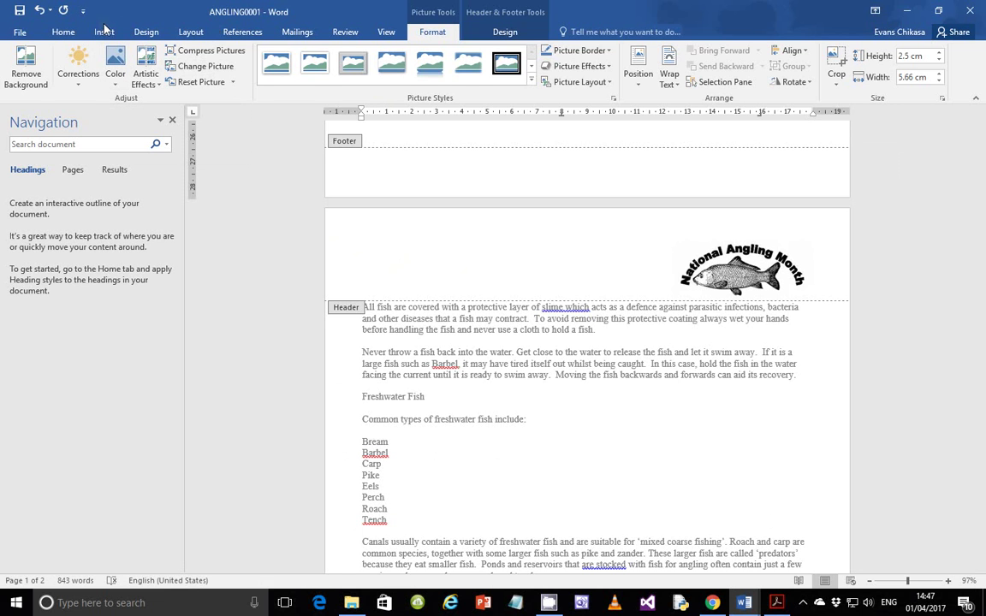
Step: Add a Blank (Three Columns) footer to ANGLING0001
{"action": "left_click", "coordinate": [104, 32]}
{"action": "left_click", "coordinate": [641, 82]}
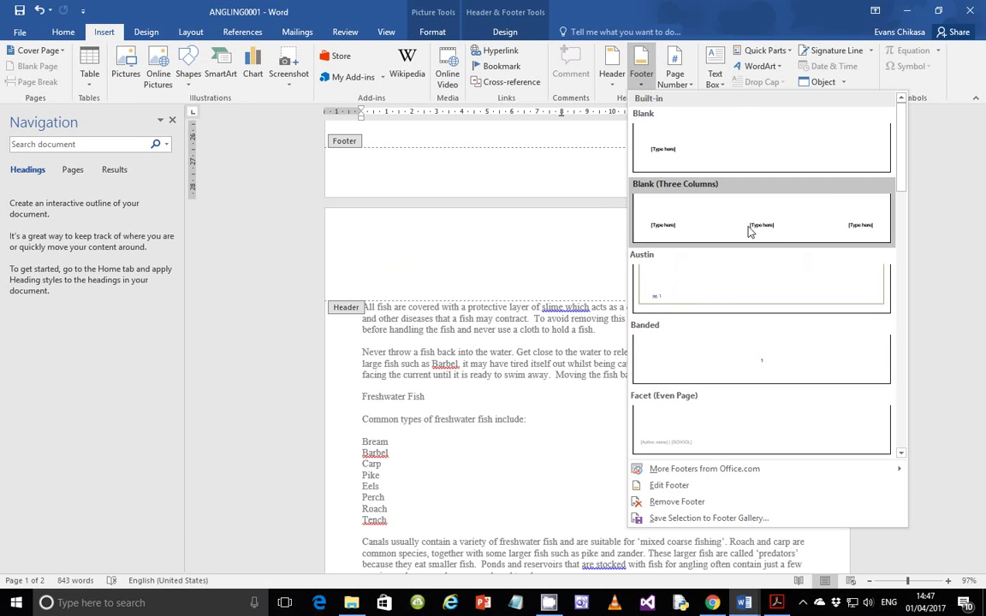
{"action": "left_click", "coordinate": [749, 226]}
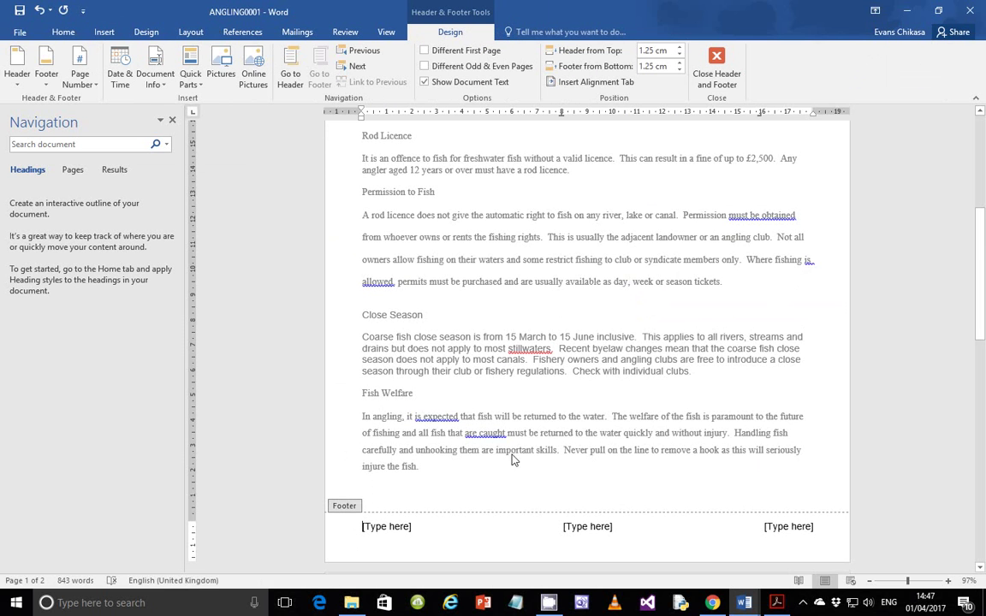
Step: Insert the FileName field with full path in the left footer slot and delete the centre placeholder
{"action": "left_click", "coordinate": [390, 527]}
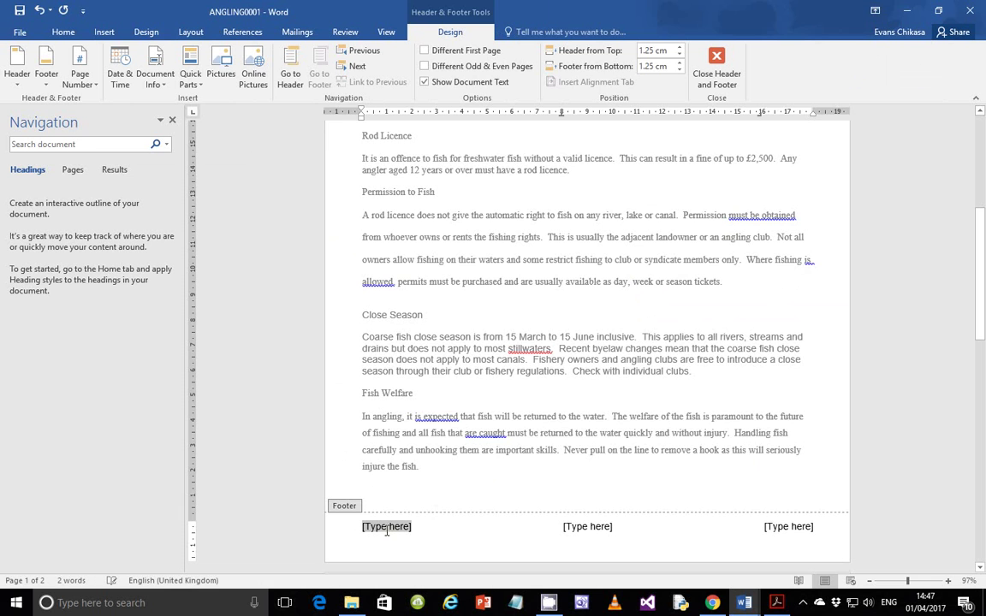
{"action": "left_click", "coordinate": [202, 86]}
{"action": "left_click", "coordinate": [209, 132]}
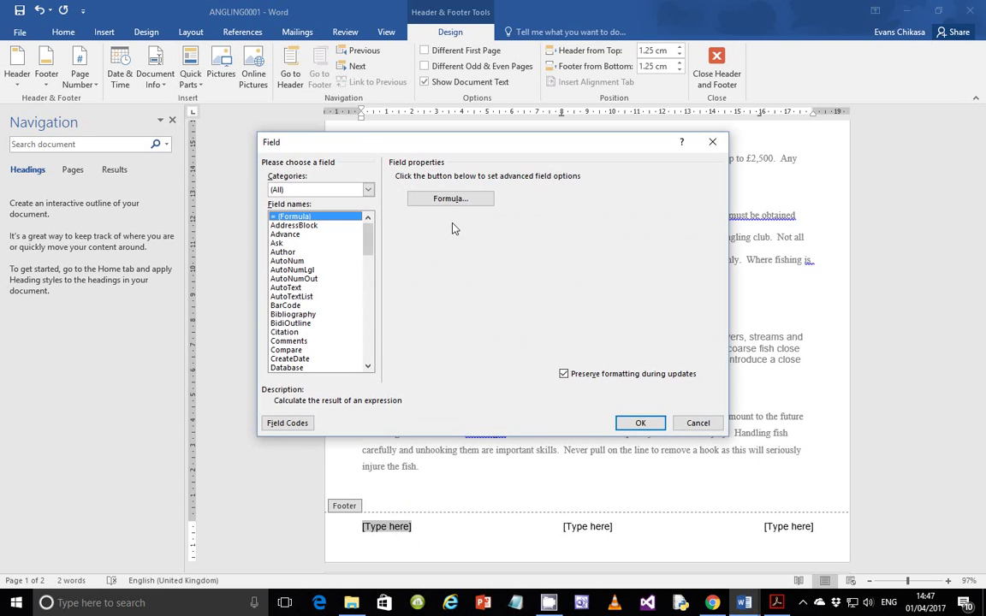
{"action": "key", "text": "f"}
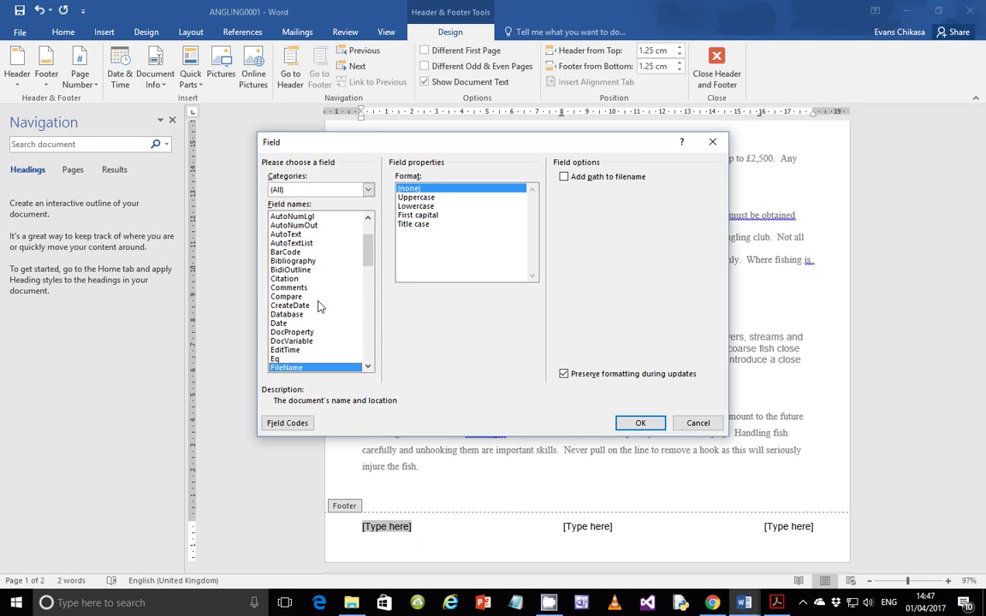
{"action": "left_click", "coordinate": [564, 177]}
{"action": "left_click", "coordinate": [640, 423]}
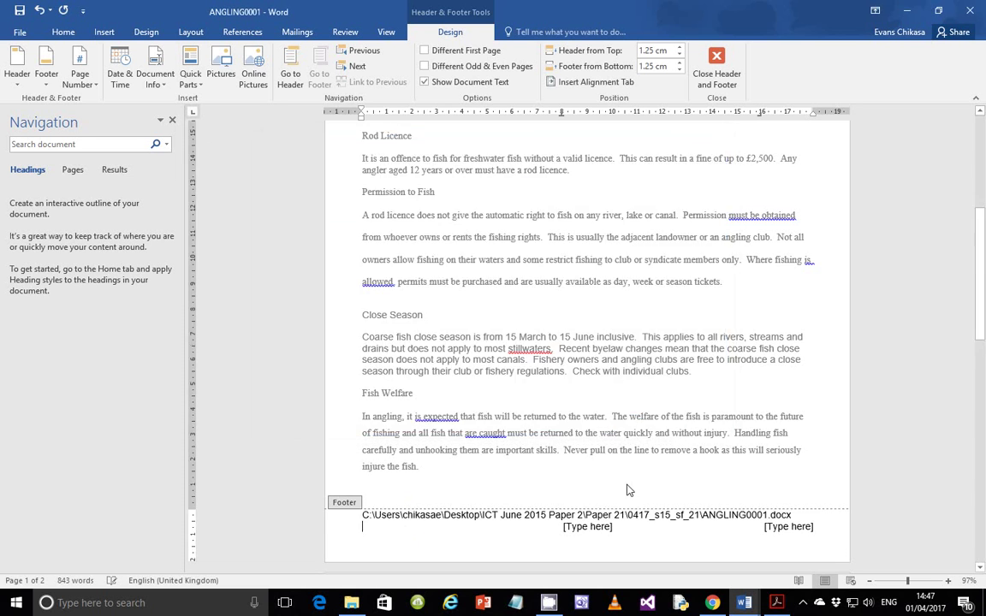
{"action": "left_click", "coordinate": [590, 527]}
{"action": "key", "text": "Delete"}
Step: Type the author's name and candidate number in the right footer placeholder, checking right-margin alignment
{"action": "left_click", "coordinate": [768, 527]}
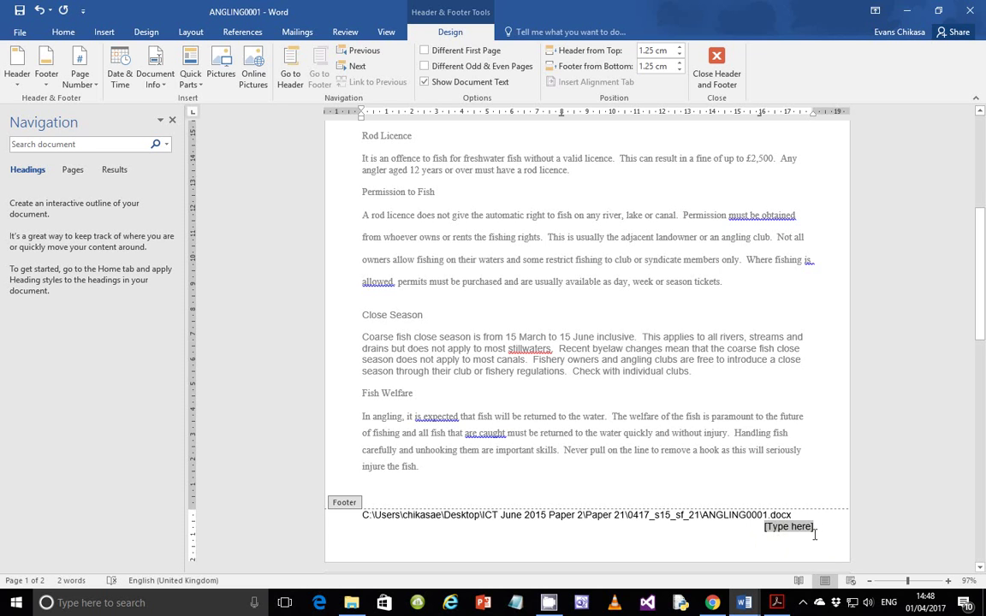
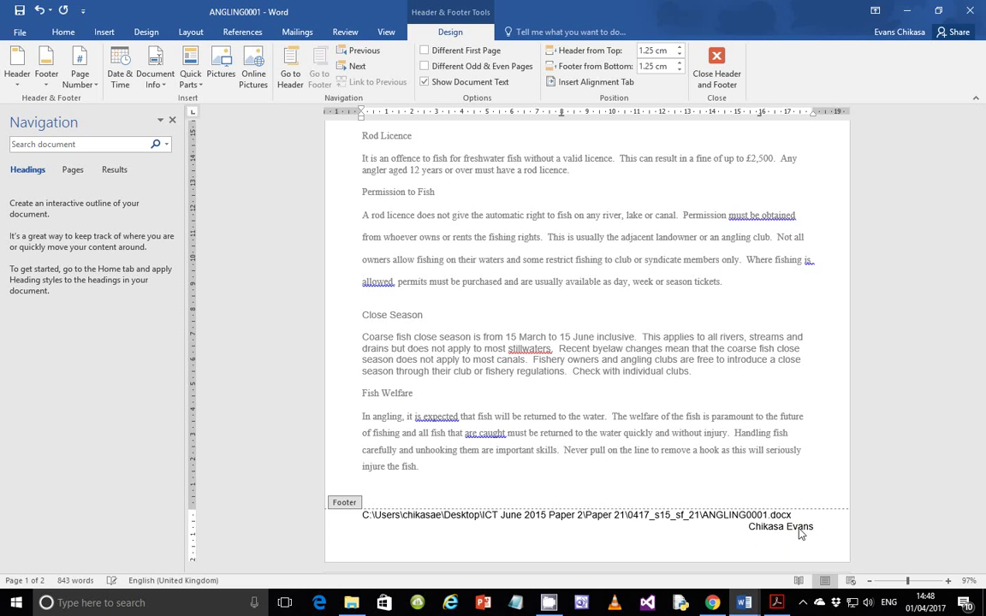
{"action": "key", "text": "alt+Tab"}
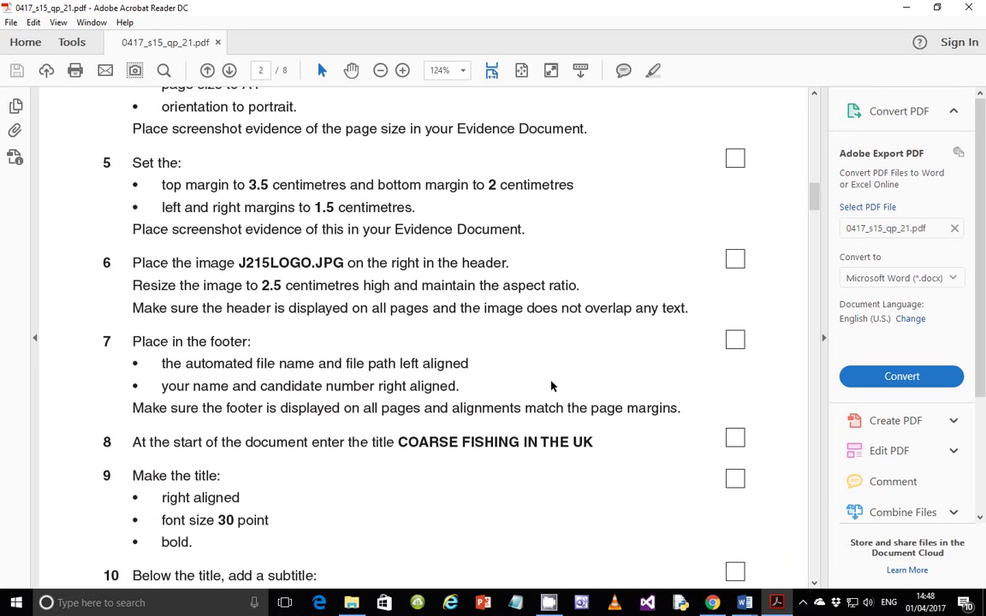
{"action": "left_click", "coordinate": [784, 606]}
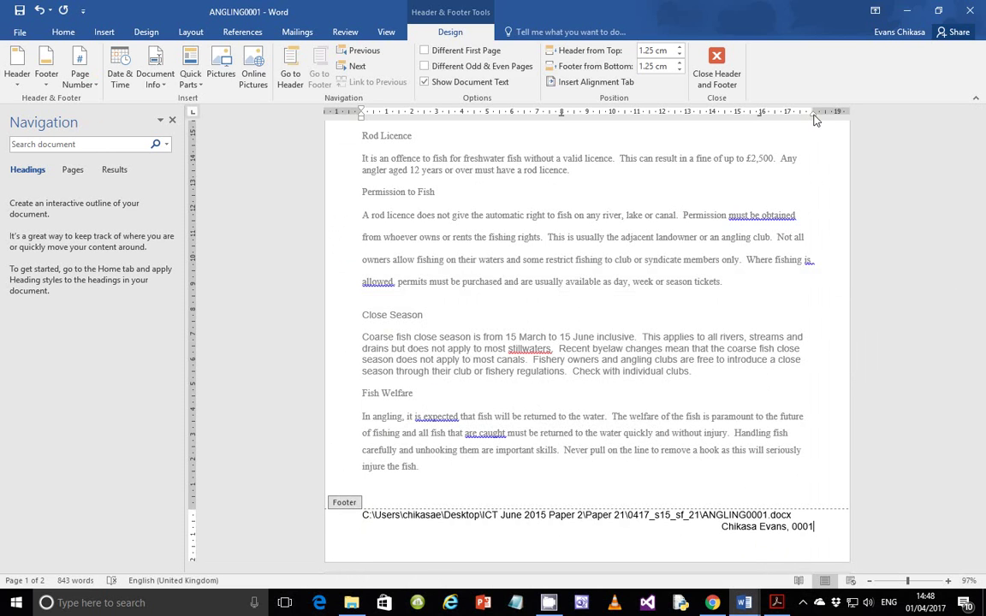
{"action": "left_click_drag", "start_coordinate": [815, 121], "coordinate": [816, 121]}
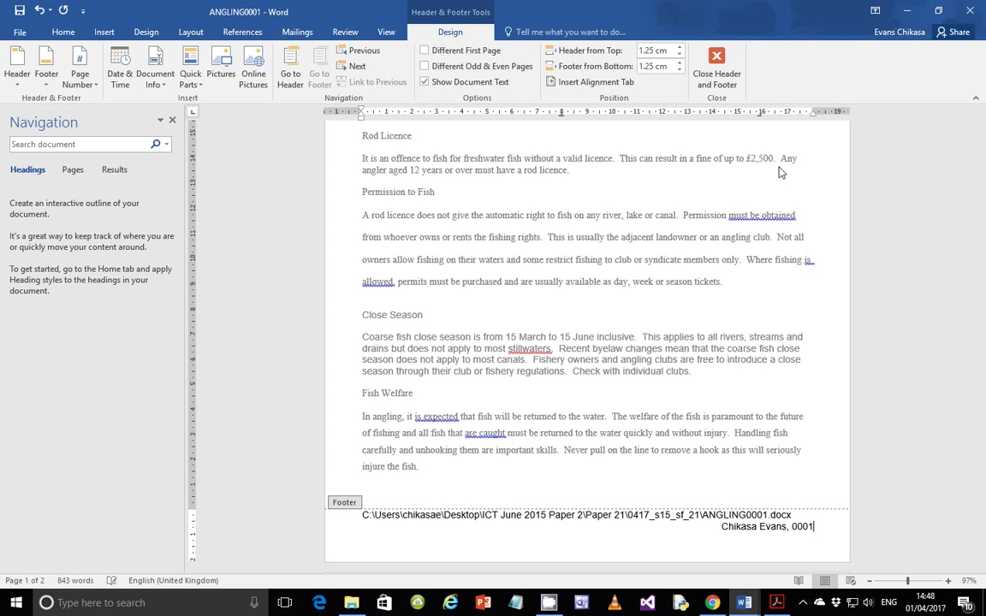
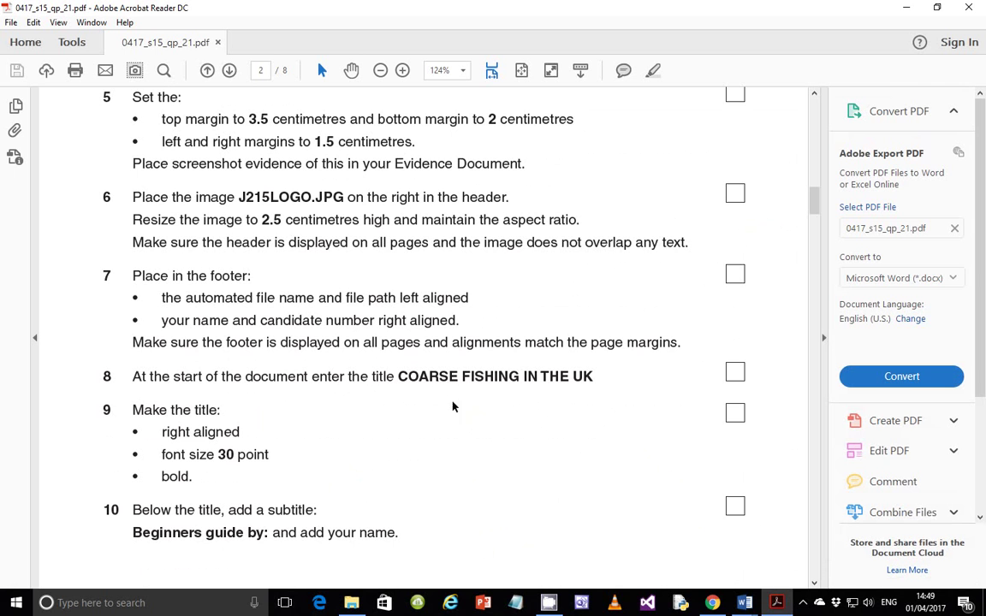
Step: Copy the title COARSE FISHING IN THE UK from the exam PDF
{"action": "left_click_drag", "start_coordinate": [399, 377], "coordinate": [593, 377]}
{"action": "right_click", "coordinate": [590, 385]}
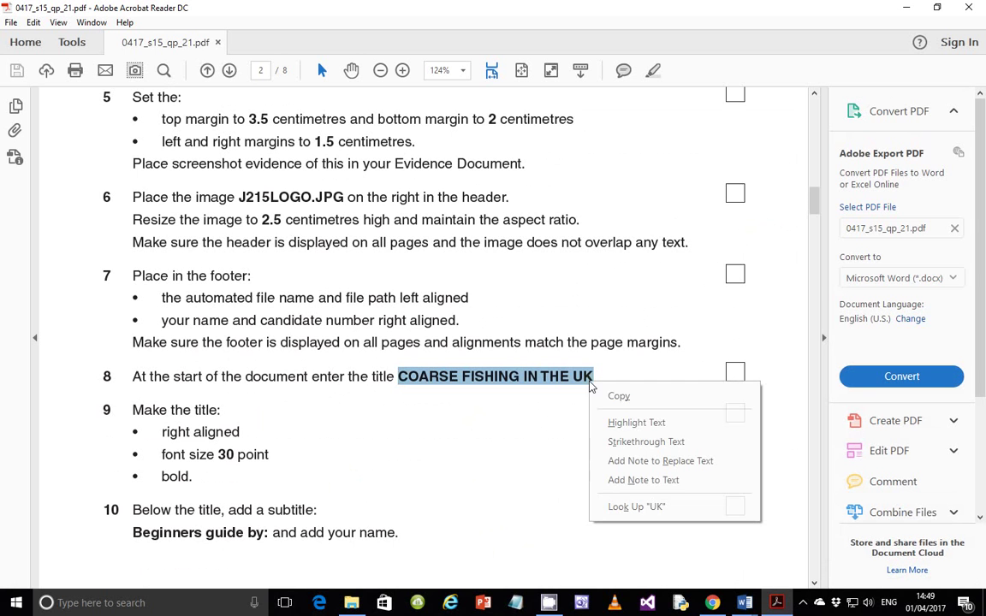
{"action": "left_click", "coordinate": [618, 396]}
Step: Paste the title on a new line above the first paragraph of ANGLING0001
{"action": "mouse_move", "coordinate": [743, 602]}
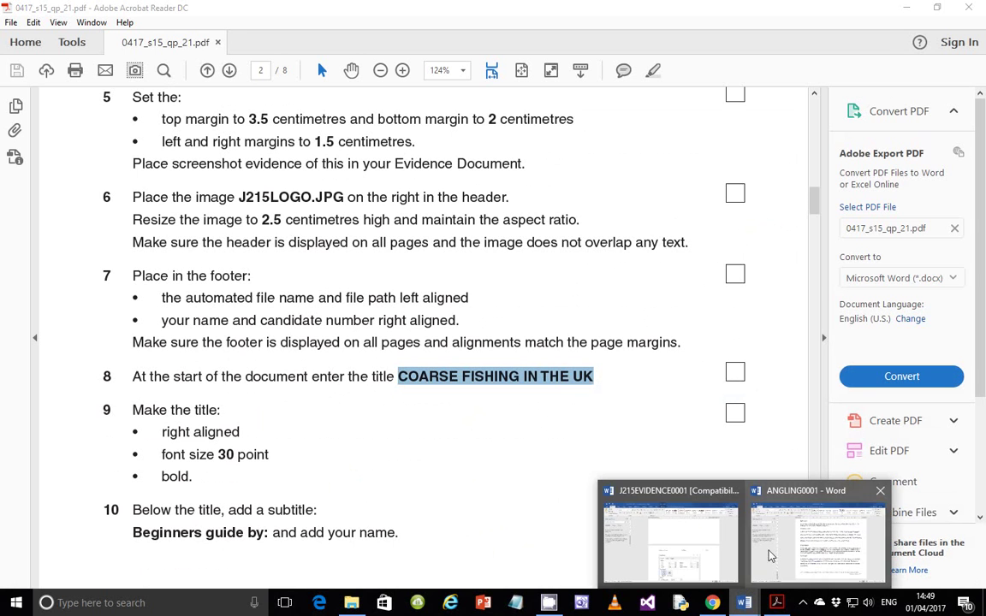
{"action": "left_click", "coordinate": [795, 544]}
{"action": "scroll", "coordinate": [410, 257], "scroll_direction": "up", "scroll_amount": 7}
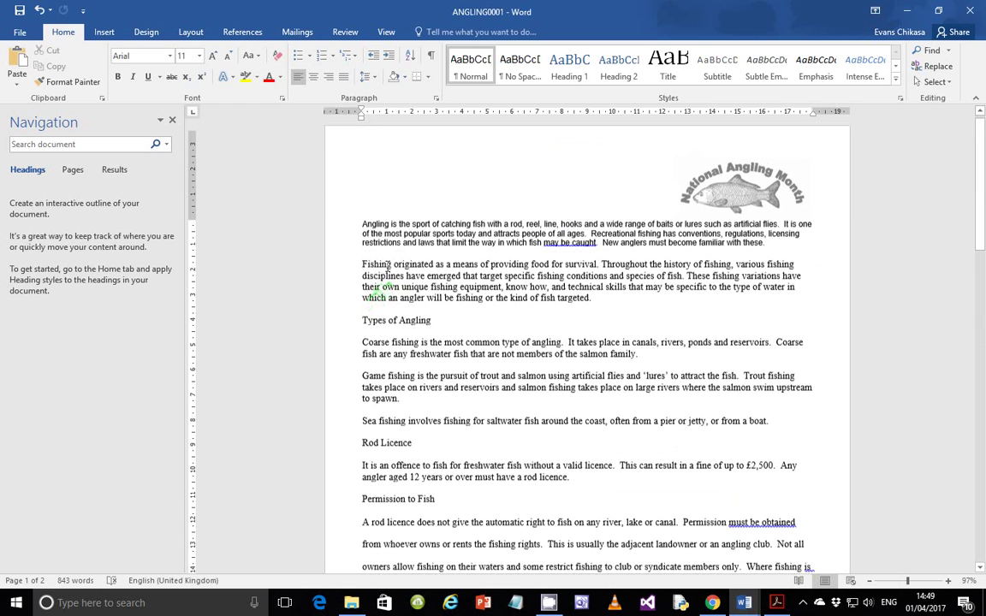
{"action": "left_click", "coordinate": [362, 228]}
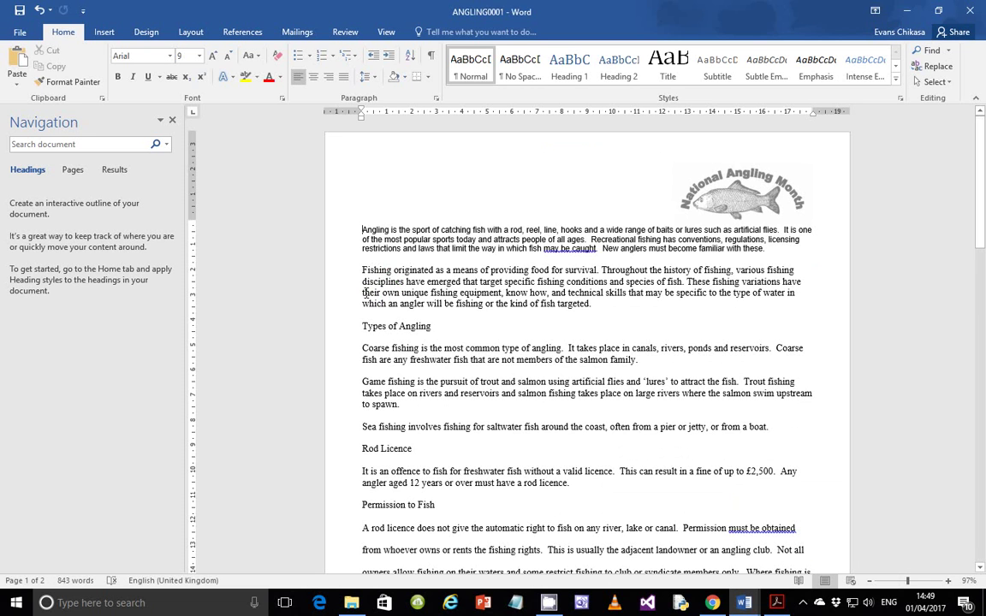
{"action": "key", "text": "Return"}
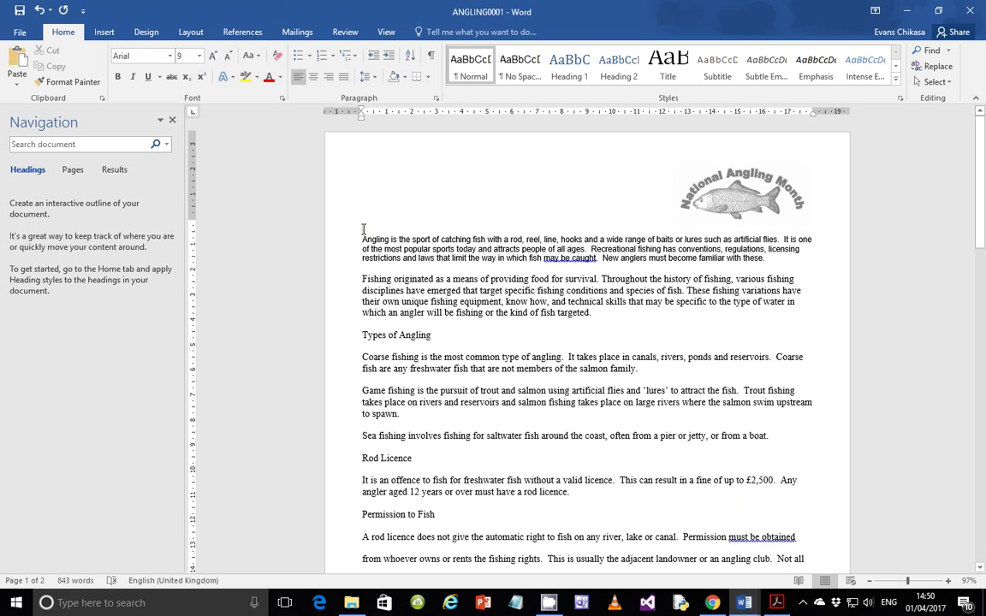
{"action": "key", "text": "ctrl+v"}
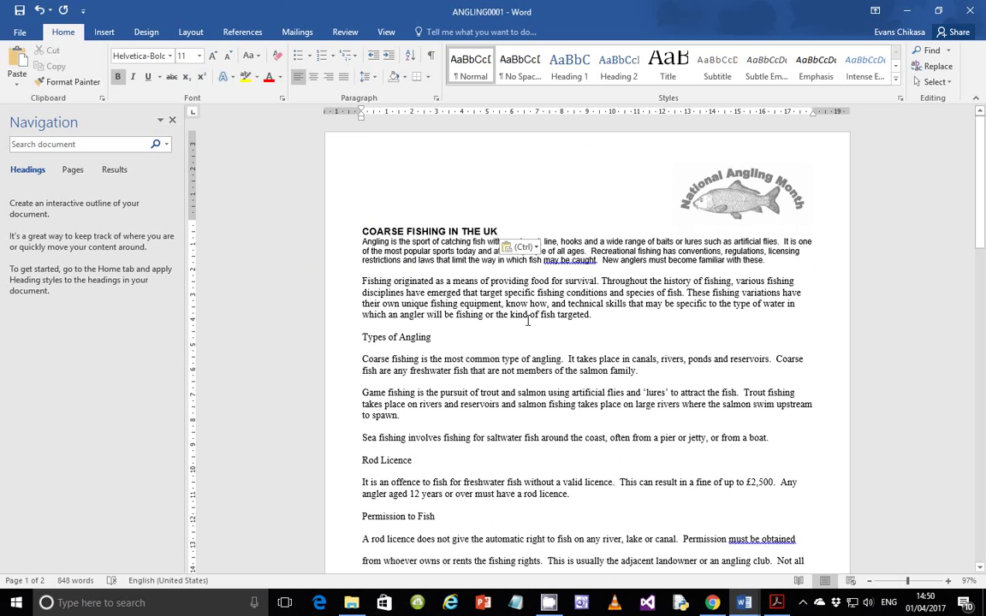
{"action": "key", "text": "alt+Tab"}
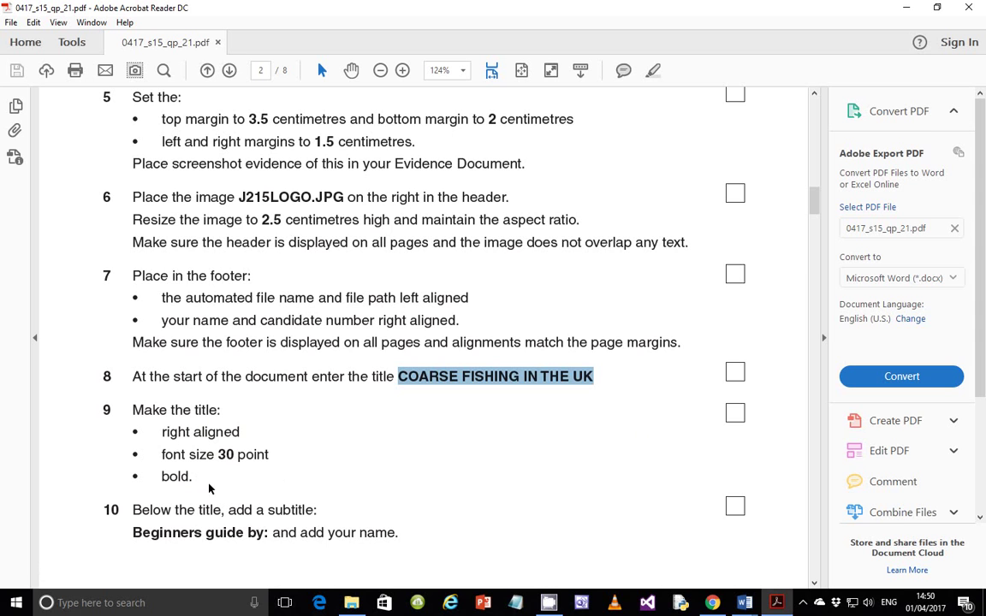
Step: Right-align the title line and set its font size to 30
{"action": "mouse_move", "coordinate": [747, 604]}
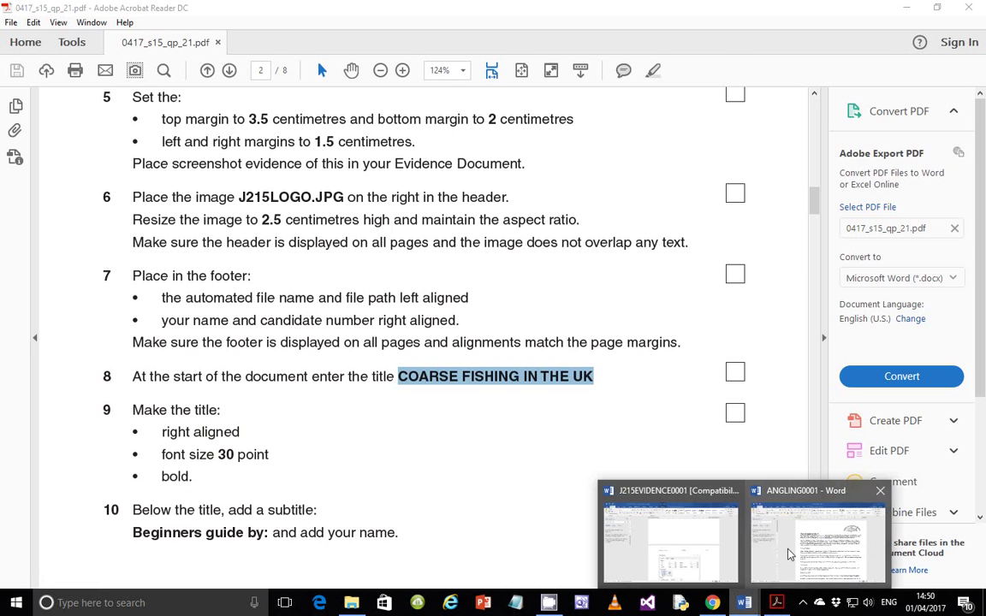
{"action": "left_click", "coordinate": [817, 535]}
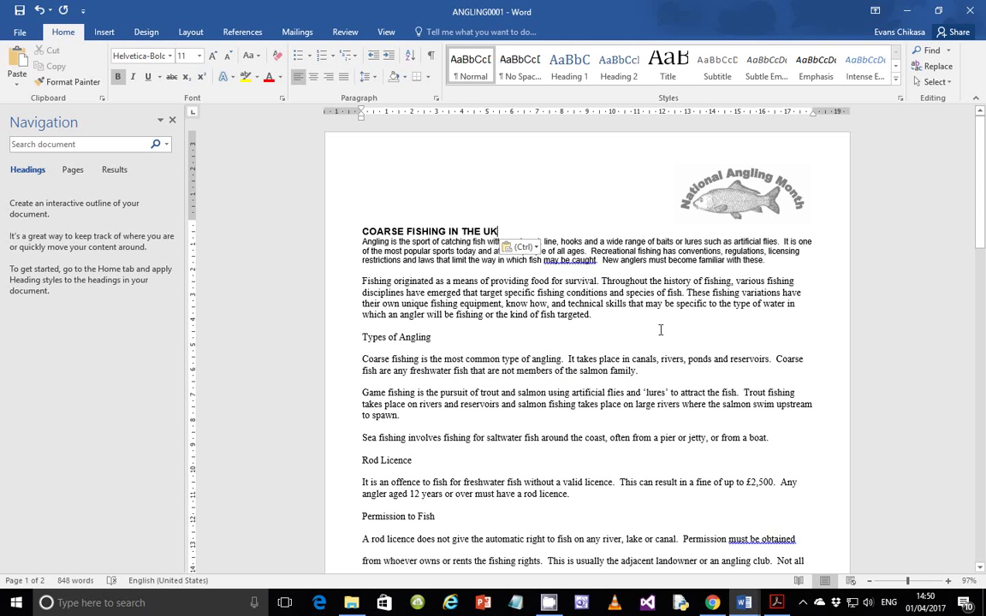
{"action": "triple_click", "coordinate": [434, 233]}
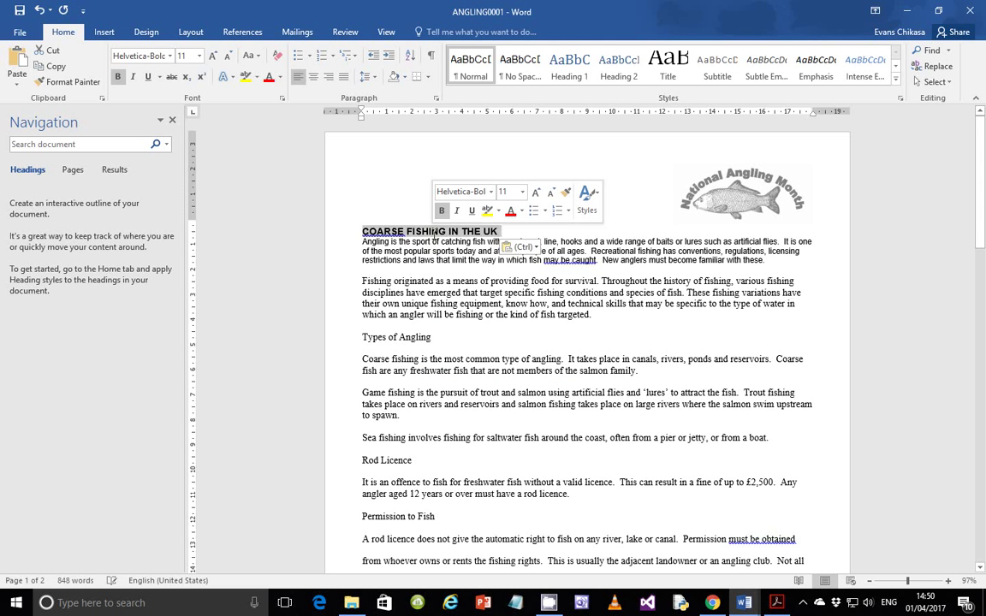
{"action": "left_click", "coordinate": [329, 77]}
{"action": "left_click", "coordinate": [199, 55]}
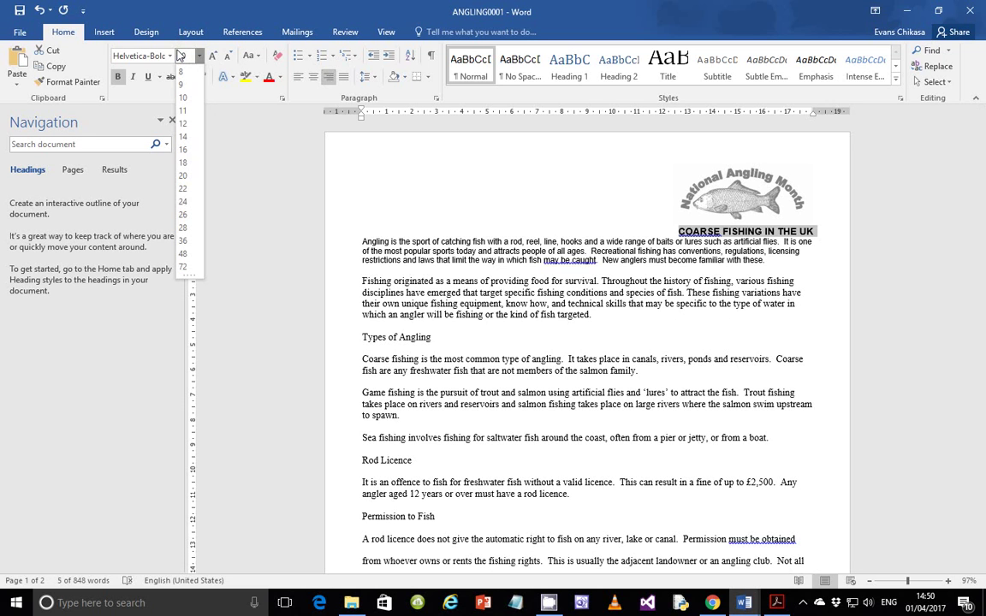
{"action": "type", "text": "30"}
{"action": "key", "text": "Return"}
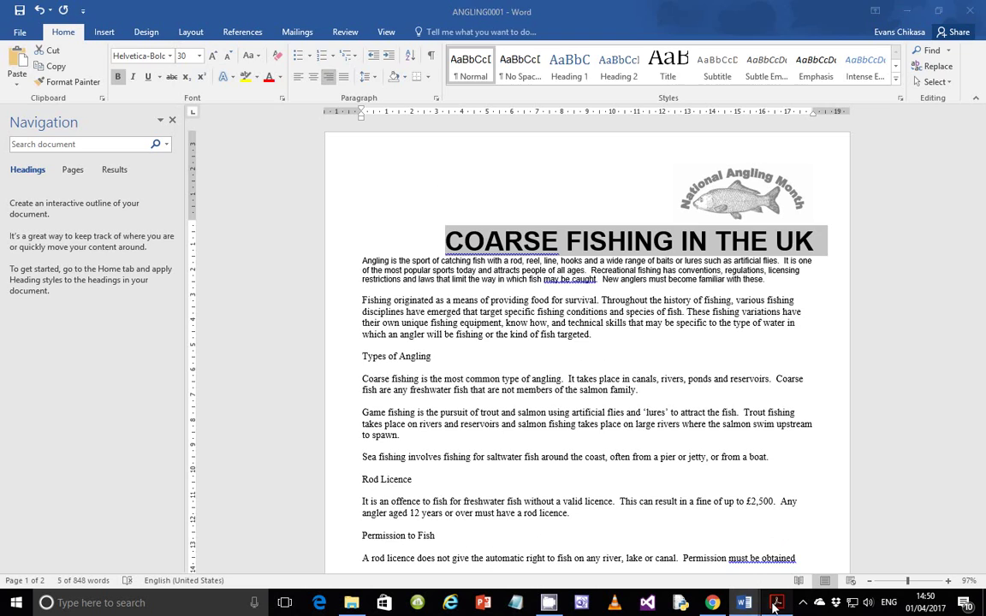
Step: Check the exam task sheet for the subtitle requirement
{"action": "key", "text": "alt+Tab"}
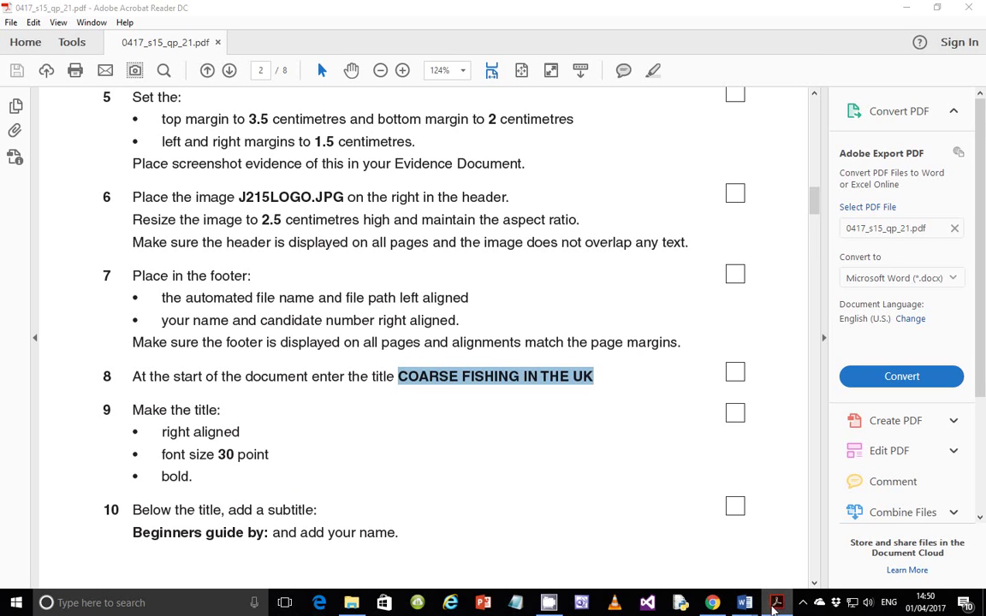
{"action": "key", "text": "alt+Tab"}
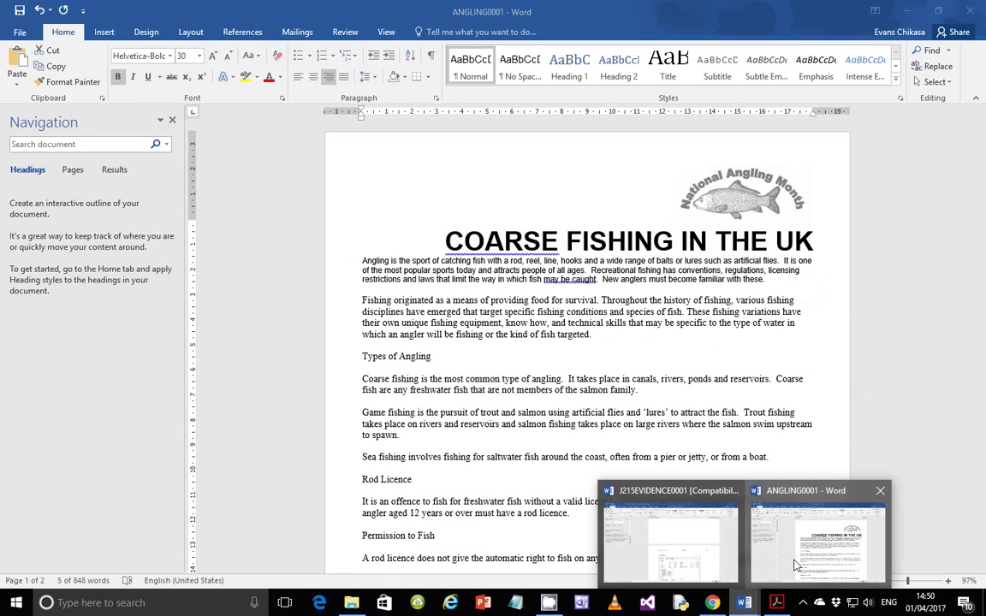
{"action": "left_click", "coordinate": [776, 602]}
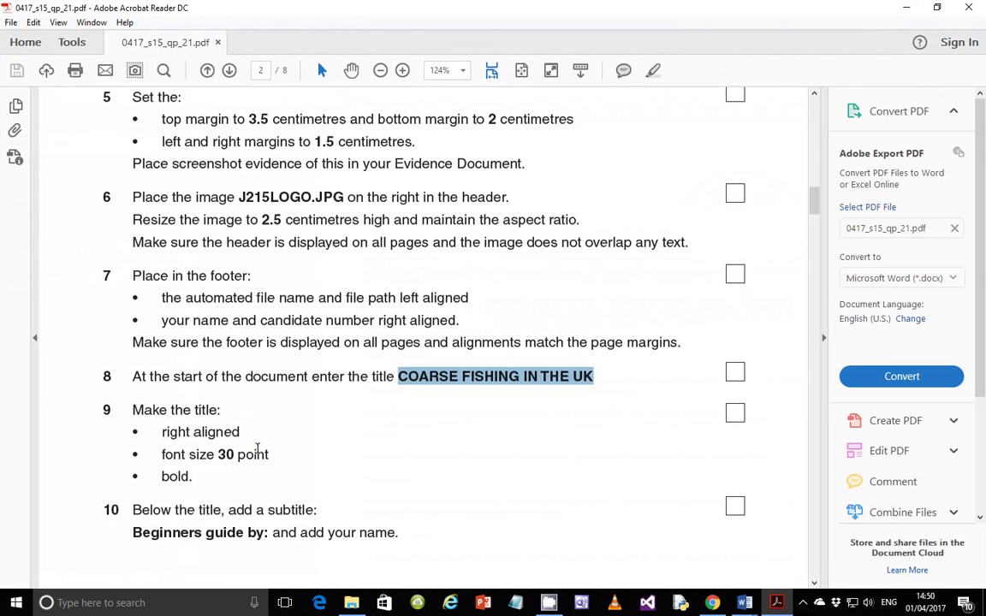
{"action": "scroll", "coordinate": [256, 451], "scroll_direction": "down", "scroll_amount": 4}
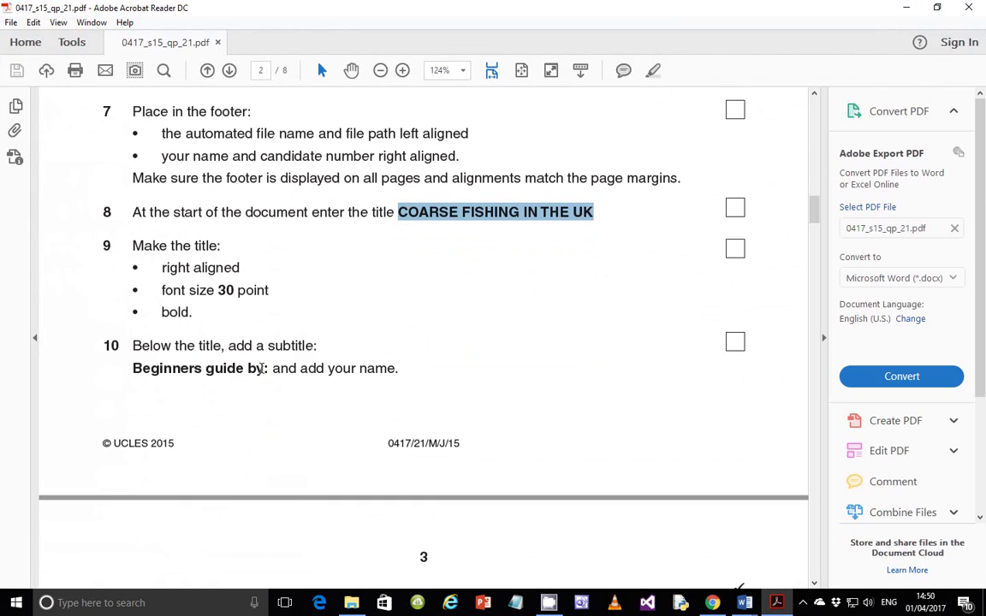
Step: Copy 'Beginners guide by:' from the PDF and paste it on a new line below the title
{"action": "left_click_drag", "start_coordinate": [267, 367], "coordinate": [134, 368]}
{"action": "right_click", "coordinate": [157, 369]}
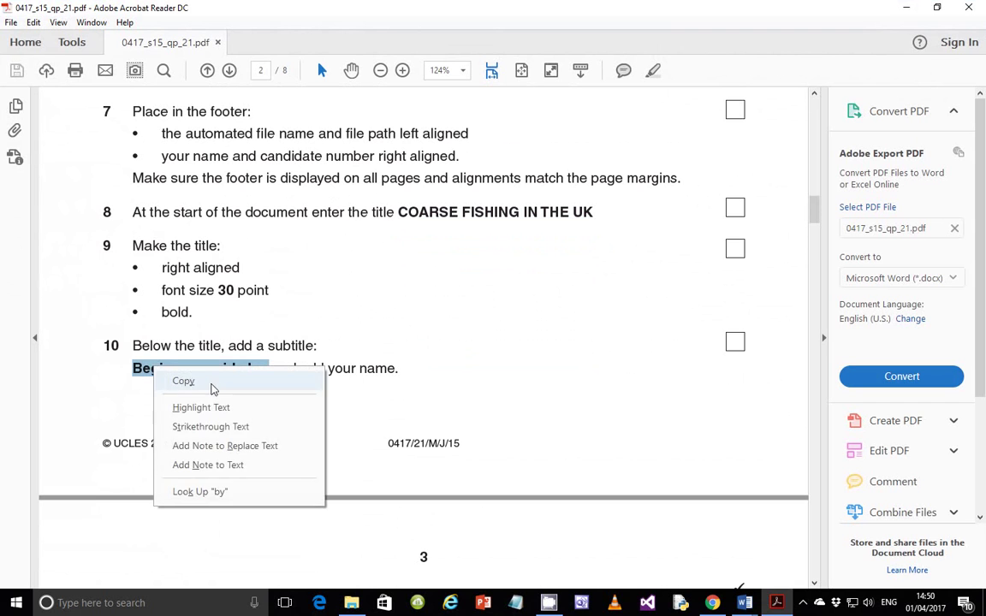
{"action": "left_click", "coordinate": [219, 387]}
{"action": "left_click", "coordinate": [743, 602]}
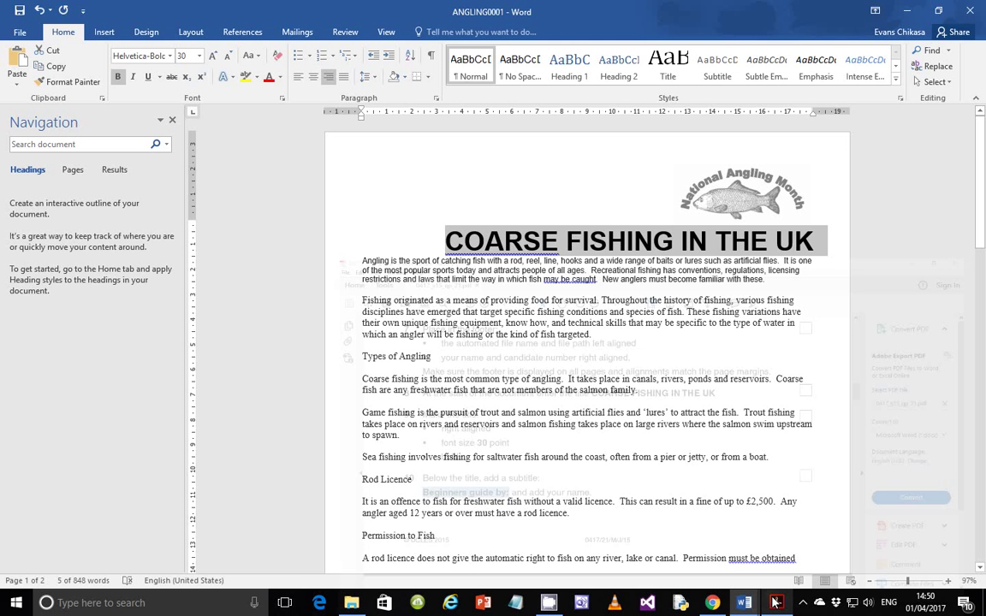
{"action": "left_click", "coordinate": [821, 255]}
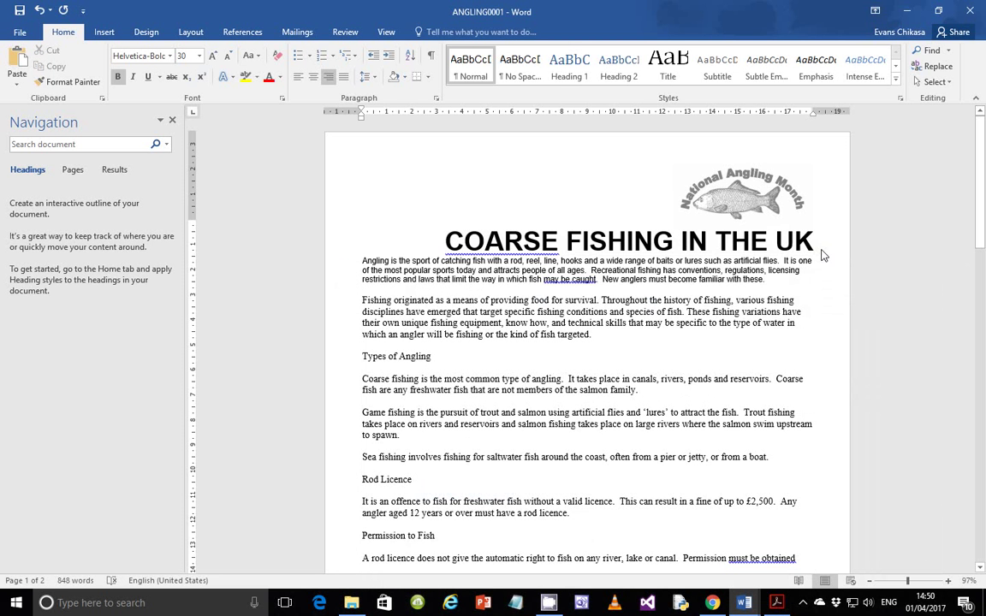
{"action": "key", "text": "Return"}
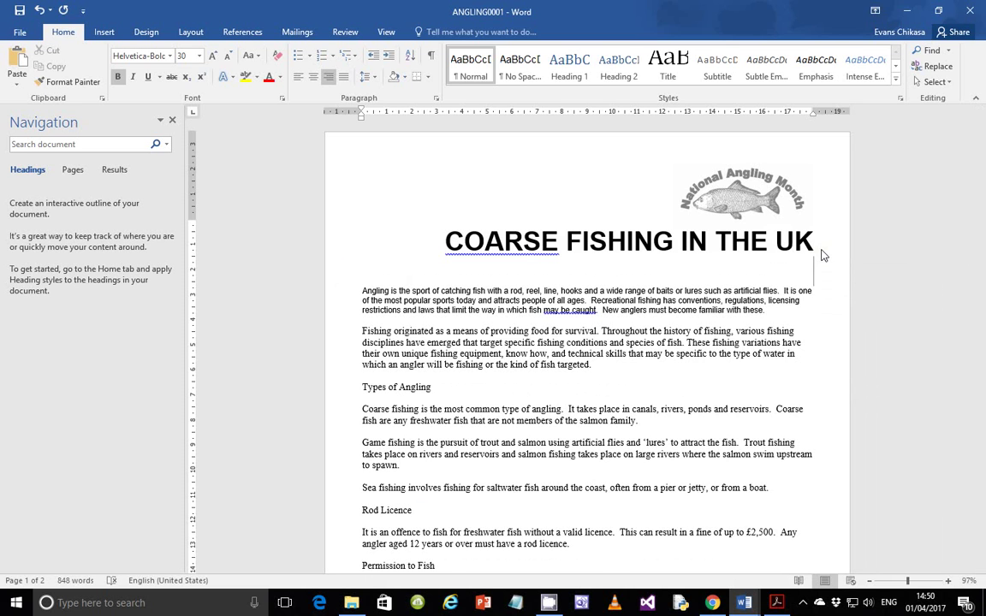
{"action": "key", "text": "ctrl+v"}
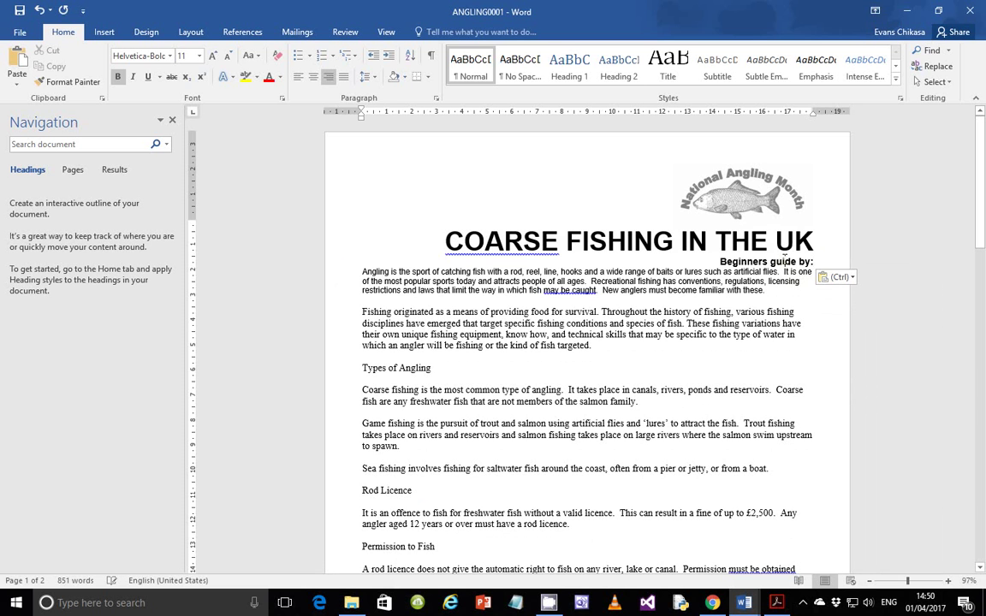
Step: Add the author's full name after 'Beginners guide by:'
{"action": "triple_click", "coordinate": [784, 257]}
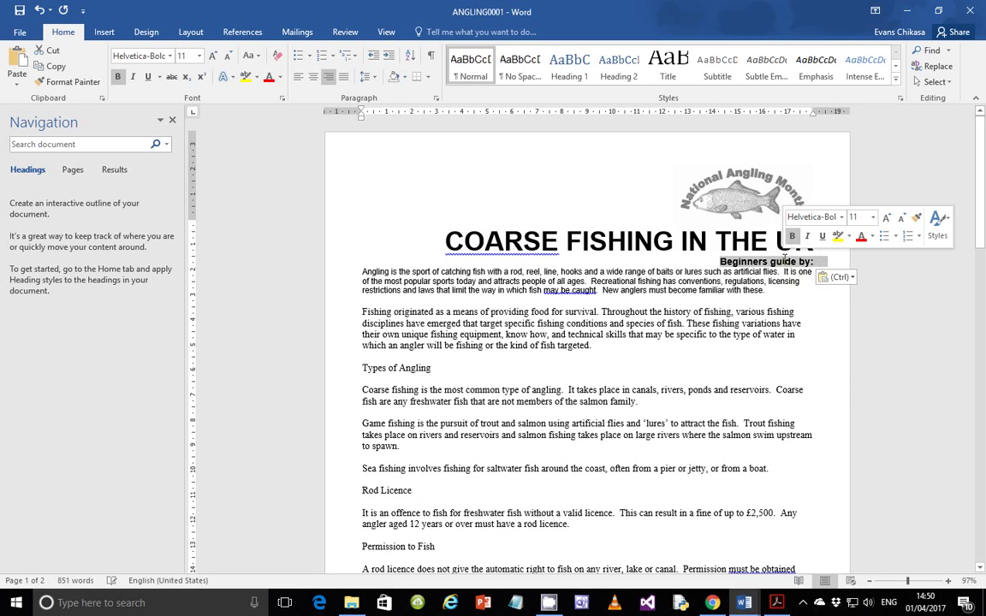
{"action": "left_click", "coordinate": [776, 602]}
{"action": "scroll", "coordinate": [285, 351], "scroll_direction": "down", "scroll_amount": 5}
{"action": "scroll", "coordinate": [286, 352], "scroll_direction": "up", "scroll_amount": 2}
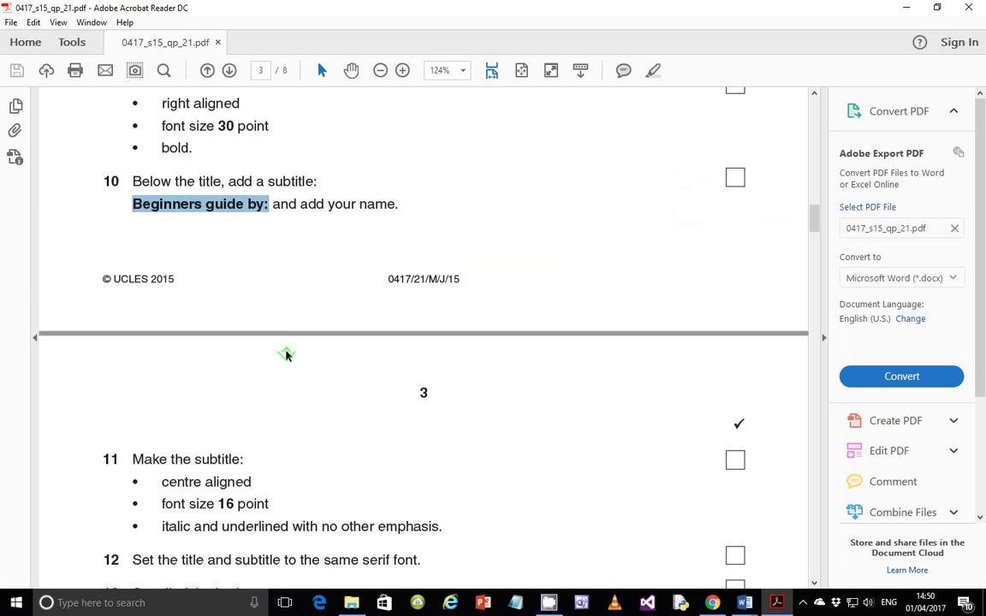
{"action": "left_click", "coordinate": [737, 604]}
{"action": "key", "text": "ctrl+v"}
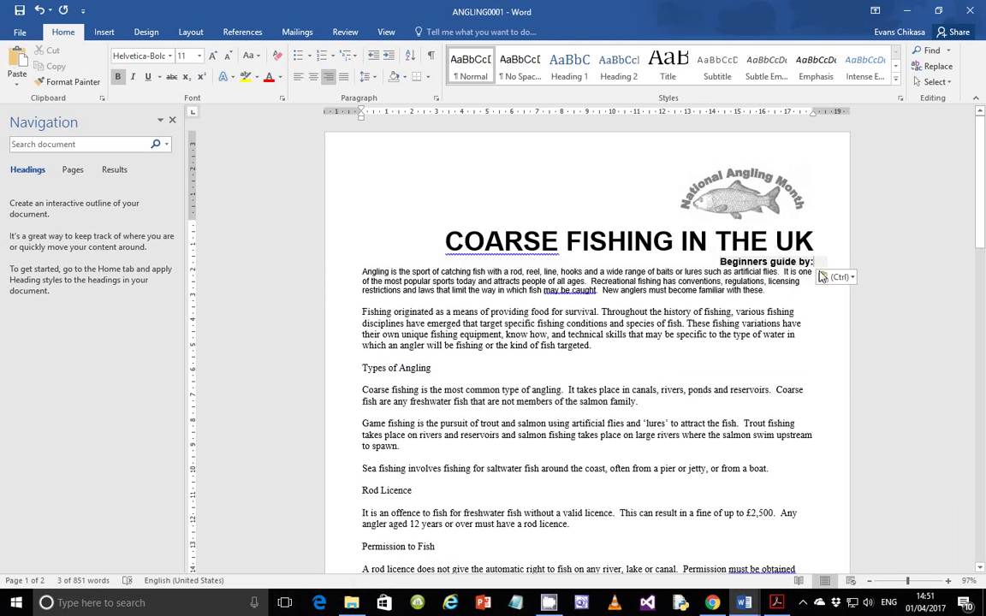
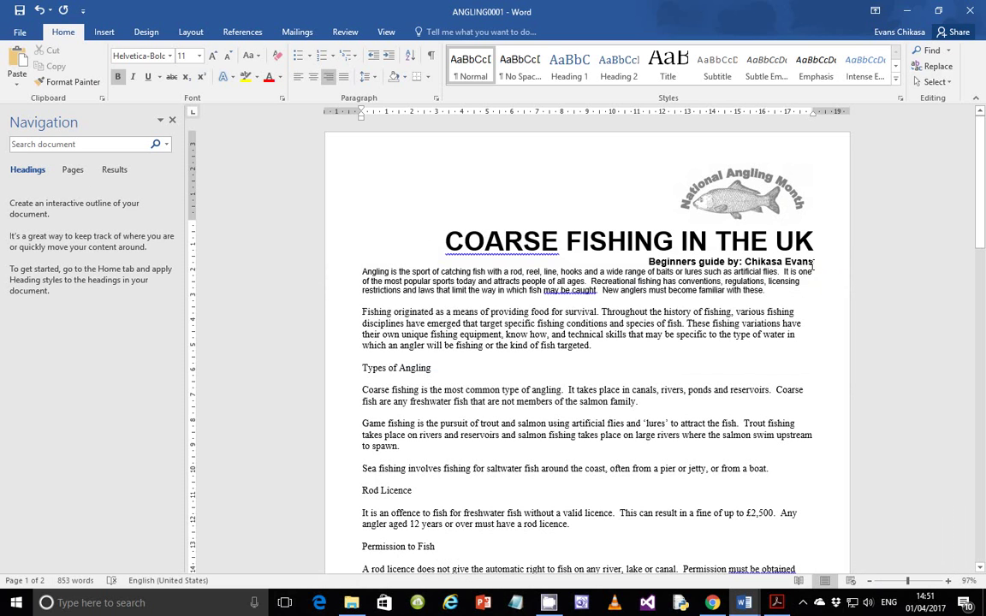
Step: Select the subtitle line and review task 11 on the exam sheet
{"action": "left_click_drag", "start_coordinate": [814, 262], "coordinate": [648, 262]}
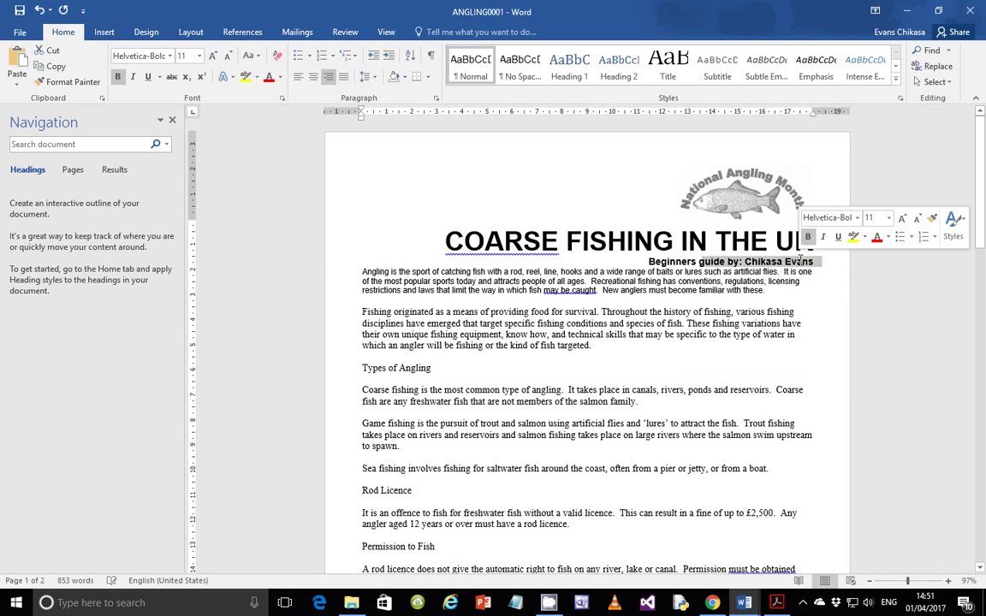
{"action": "left_click", "coordinate": [776, 602]}
{"action": "scroll", "coordinate": [311, 373], "scroll_direction": "down", "scroll_amount": 3}
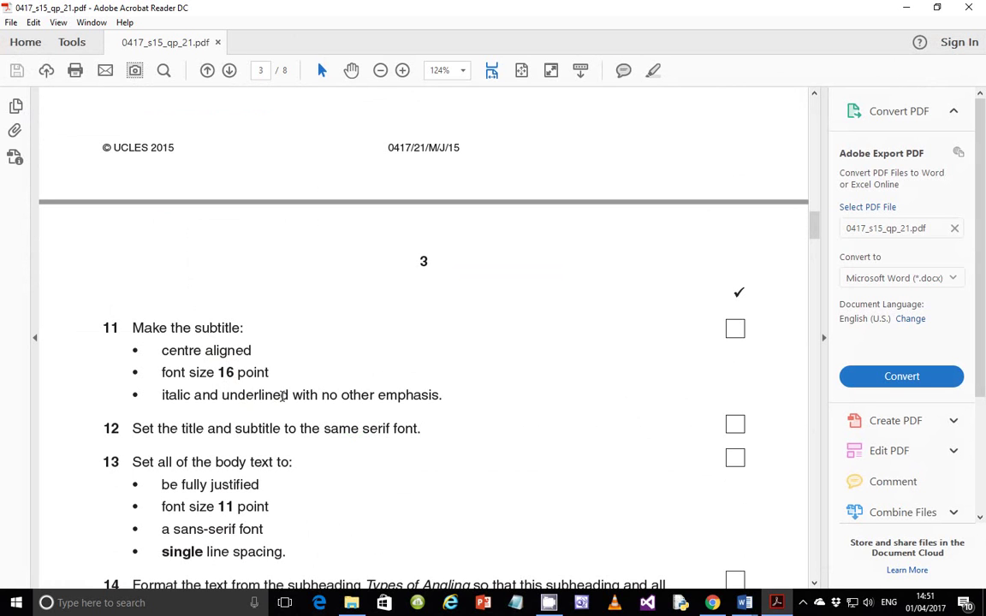
Step: Make the subtitle non-bold, italic, underlined, 16 pt and centred
{"action": "left_click", "coordinate": [744, 603]}
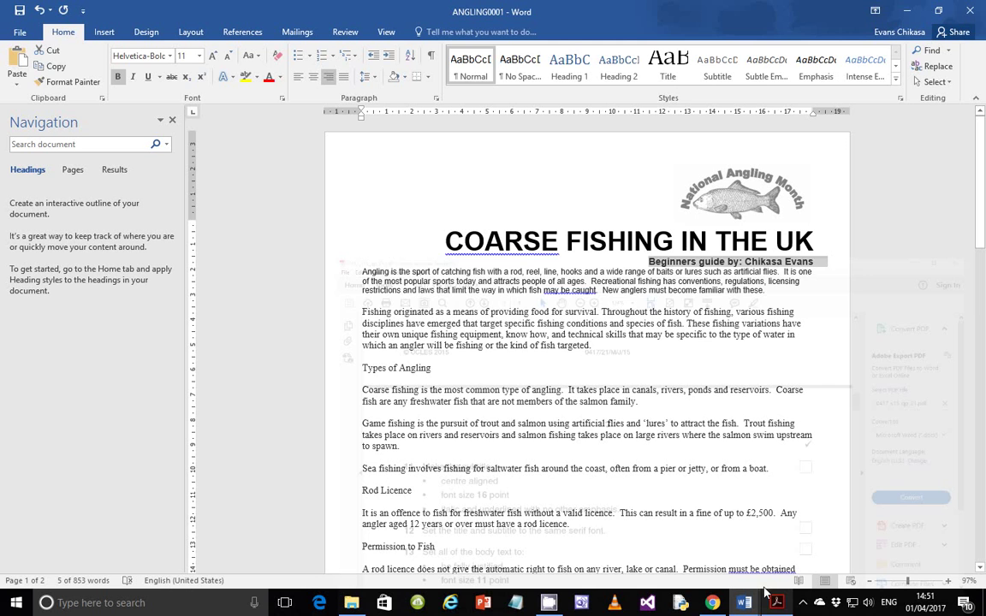
{"action": "left_click", "coordinate": [118, 77]}
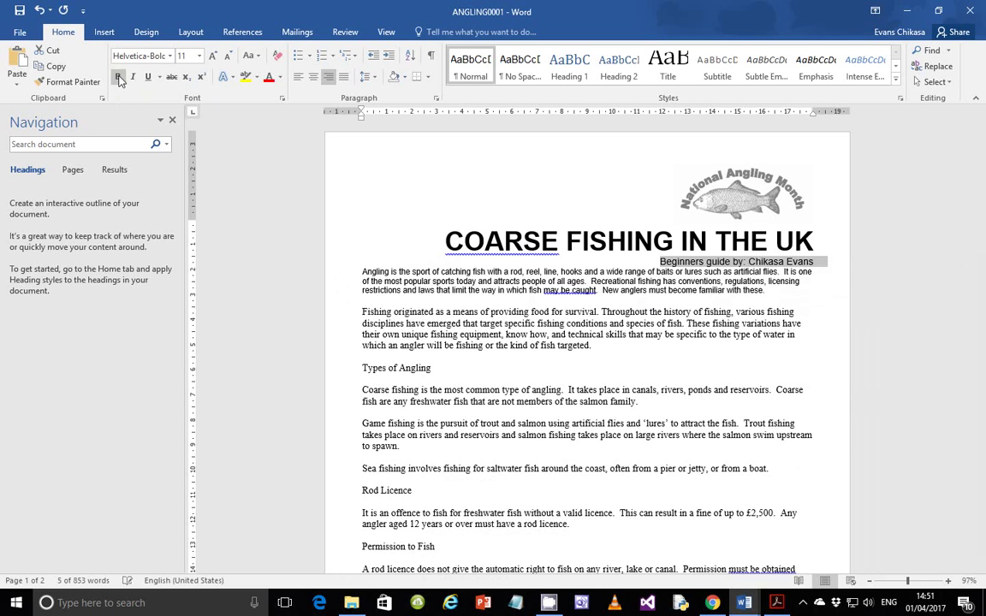
{"action": "left_click", "coordinate": [132, 77]}
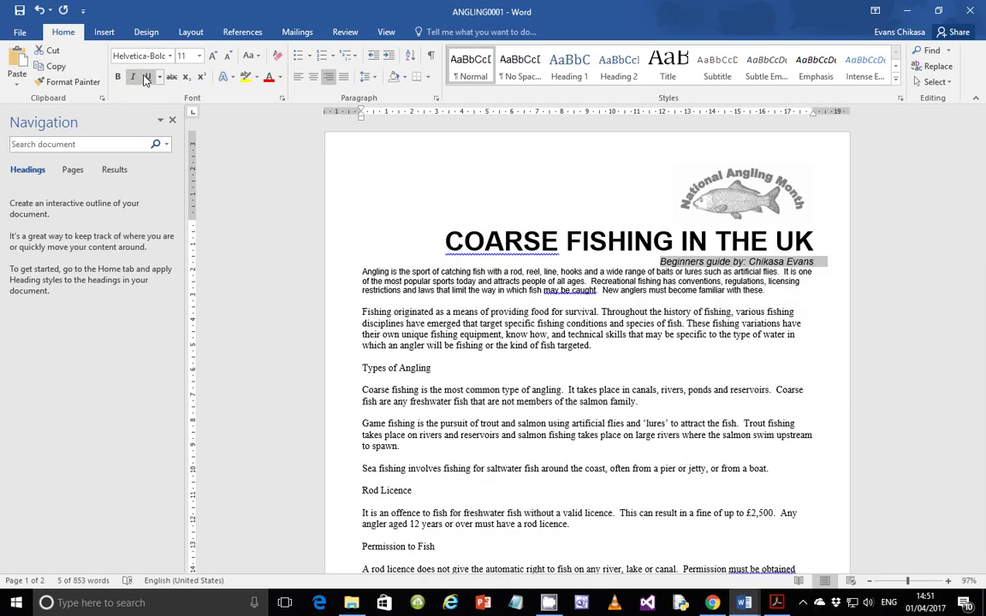
{"action": "left_click", "coordinate": [147, 77]}
{"action": "left_click", "coordinate": [188, 55]}
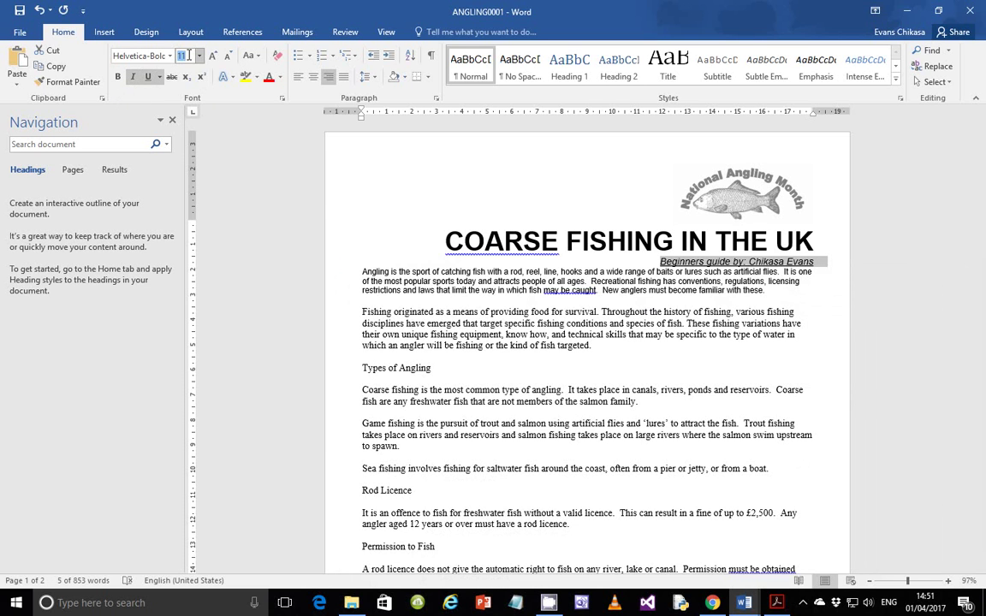
{"action": "type", "text": "16"}
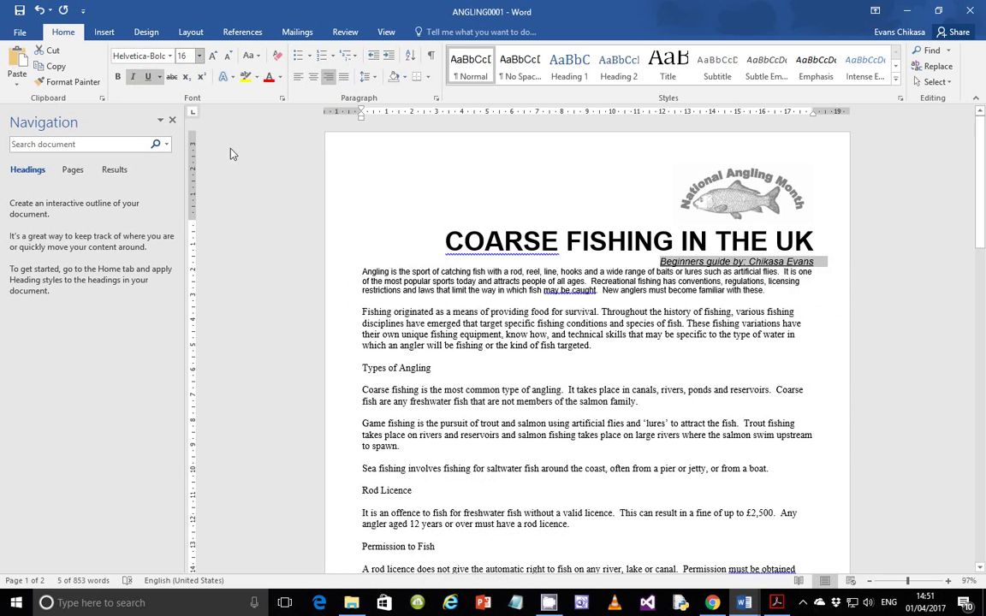
{"action": "left_click", "coordinate": [313, 77]}
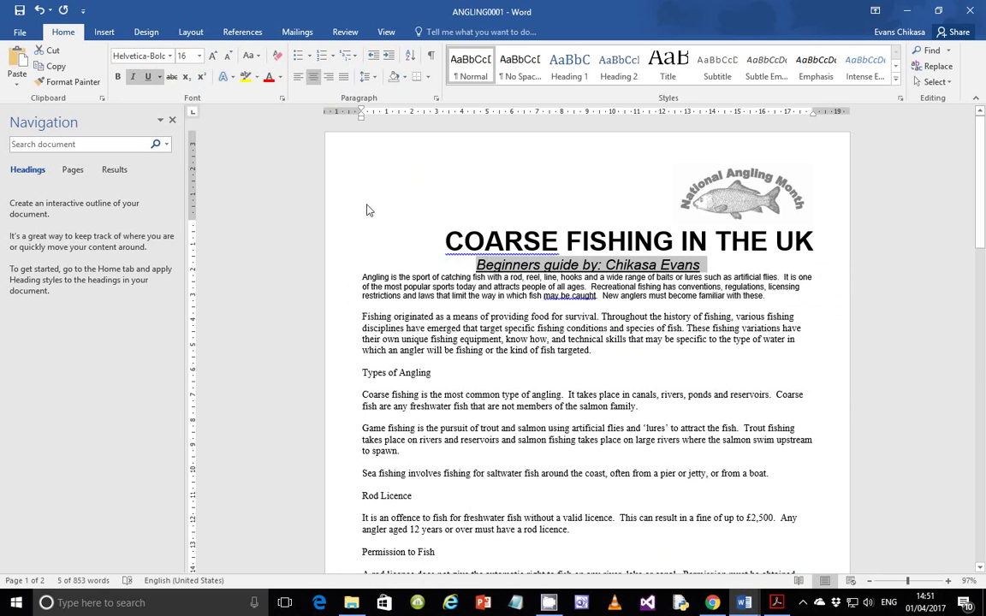
{"action": "left_click", "coordinate": [777, 604]}
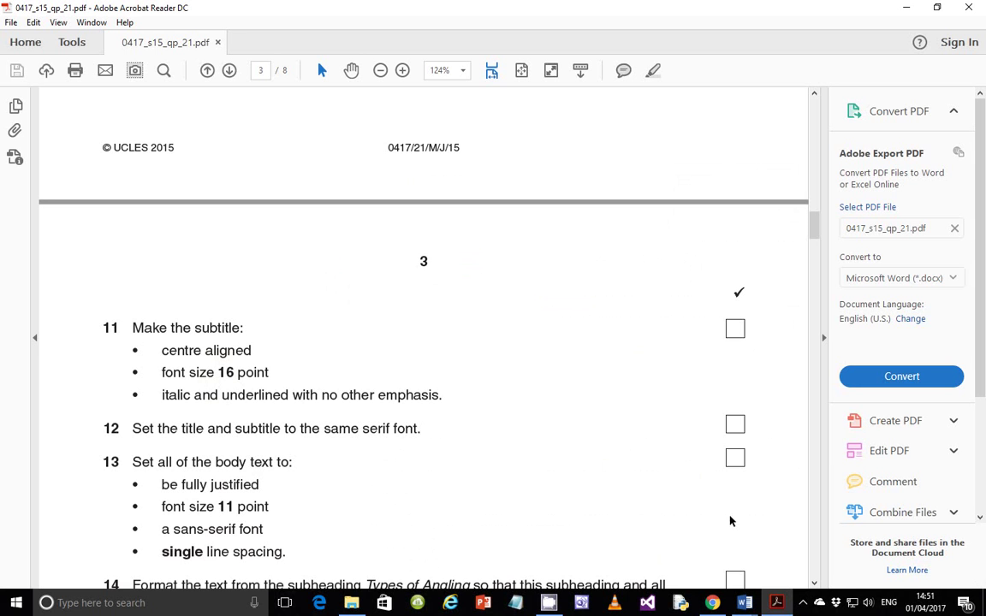
Step: Return to the angling document and clear the subtitle selection
{"action": "mouse_move", "coordinate": [753, 604]}
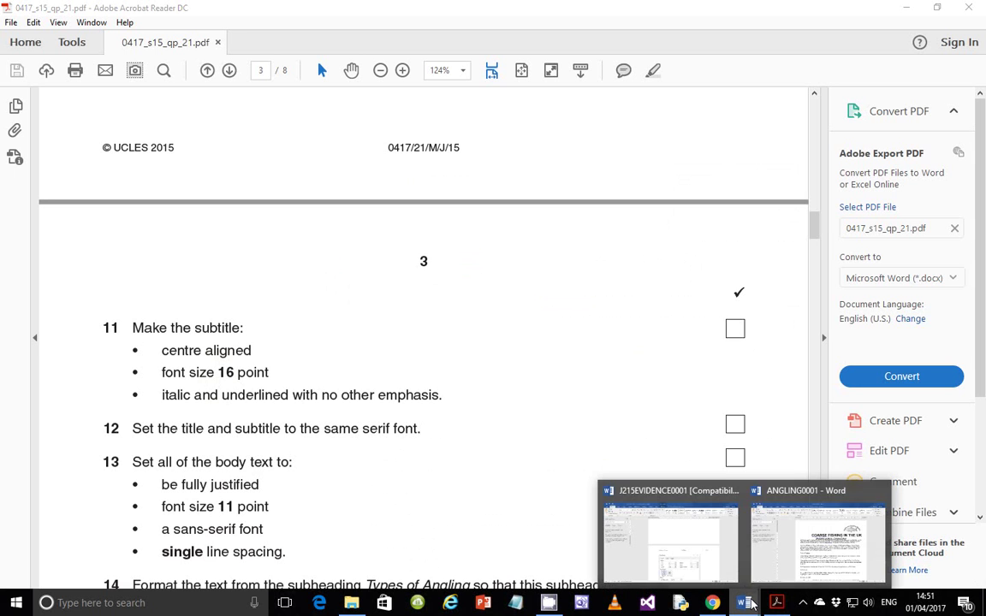
{"action": "left_click", "coordinate": [825, 539]}
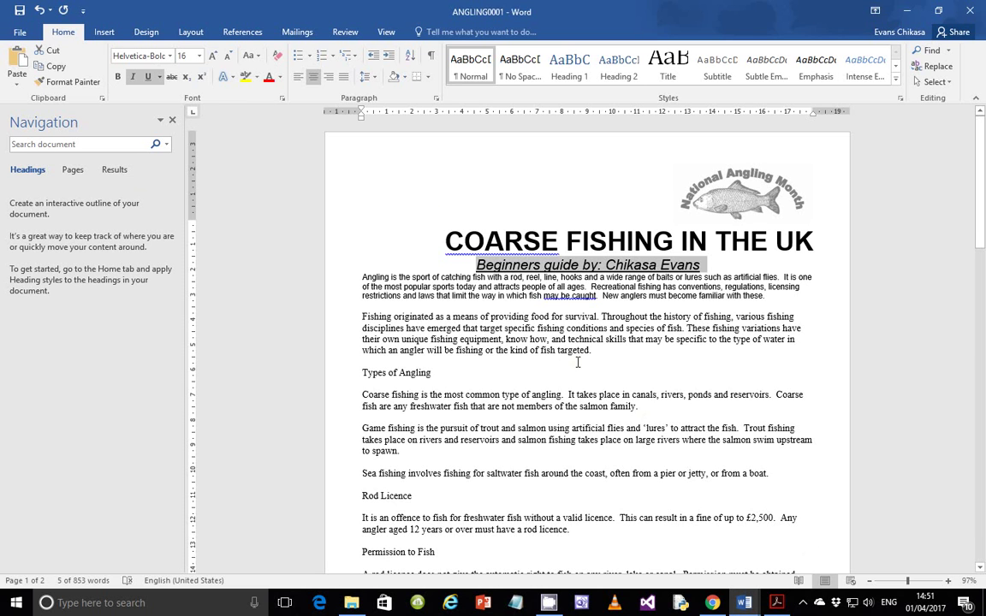
{"action": "left_click", "coordinate": [557, 288]}
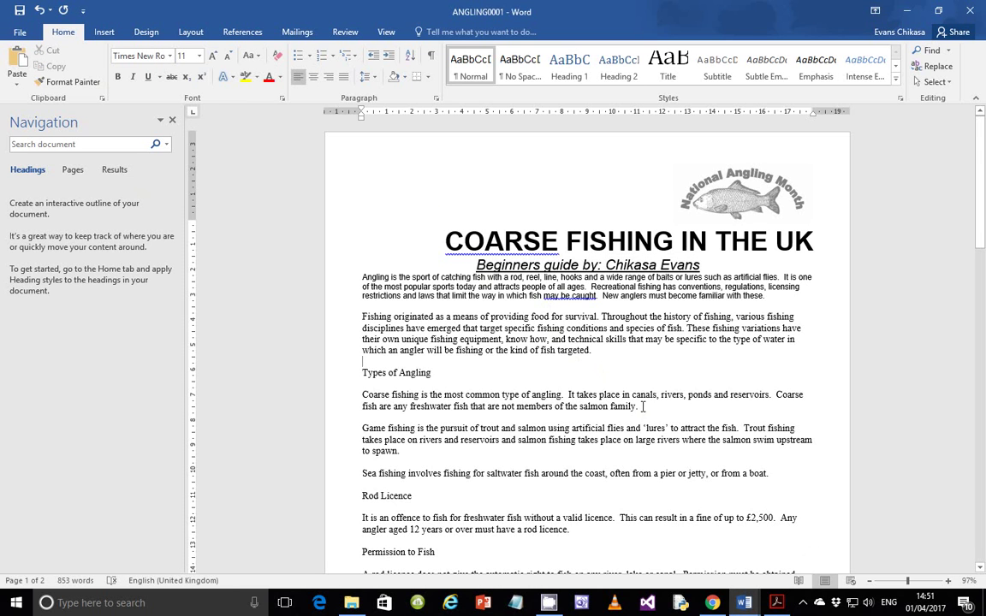
{"action": "scroll", "coordinate": [655, 426], "scroll_direction": "down", "scroll_amount": 3}
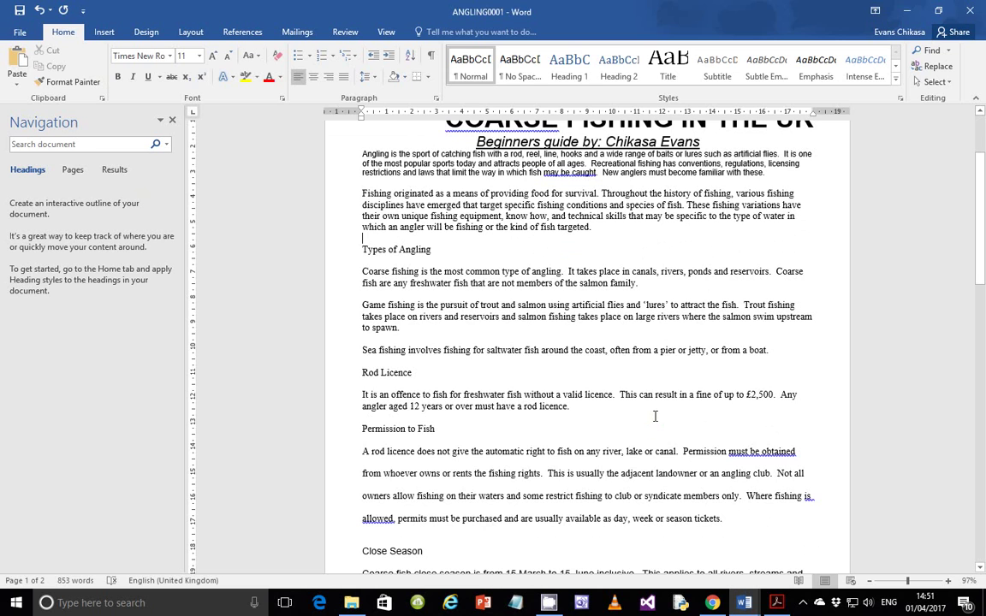
Step: Read the exam paper's column and subheading tasks, then go back to Word
{"action": "left_click", "coordinate": [776, 603]}
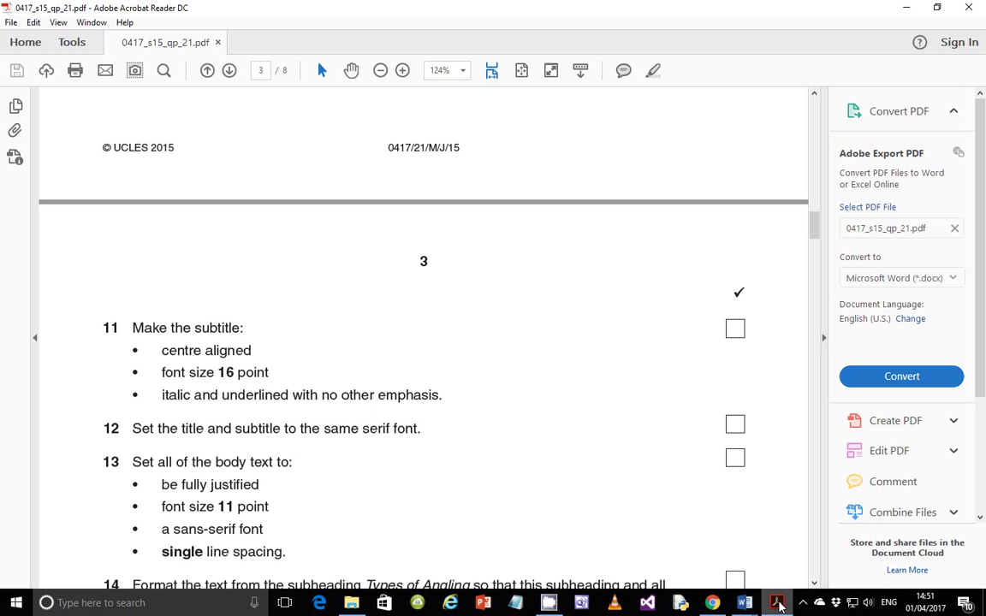
{"action": "scroll", "coordinate": [418, 427], "scroll_direction": "down", "scroll_amount": 2}
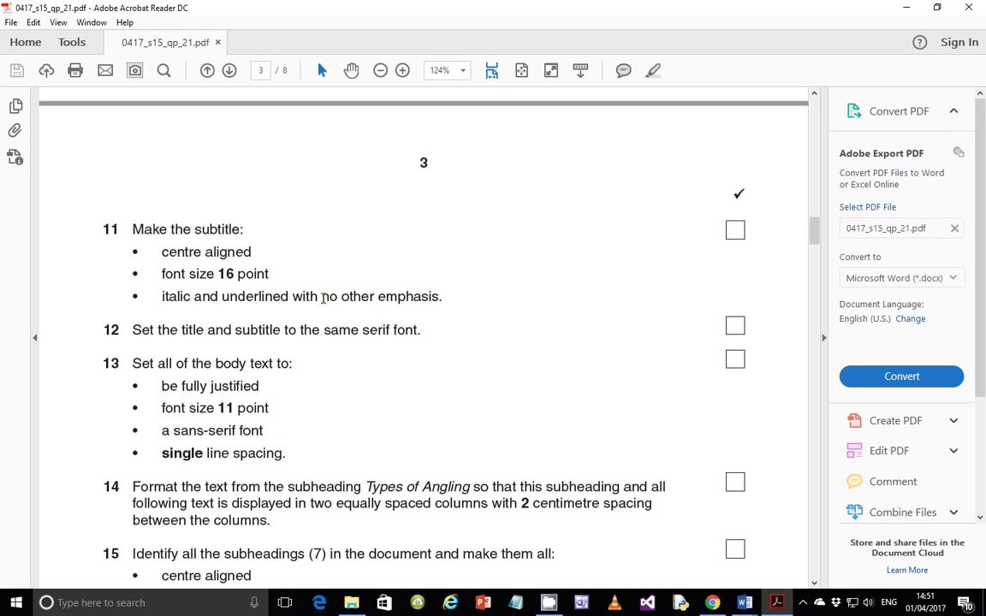
{"action": "scroll", "coordinate": [323, 297], "scroll_direction": "down", "scroll_amount": 2}
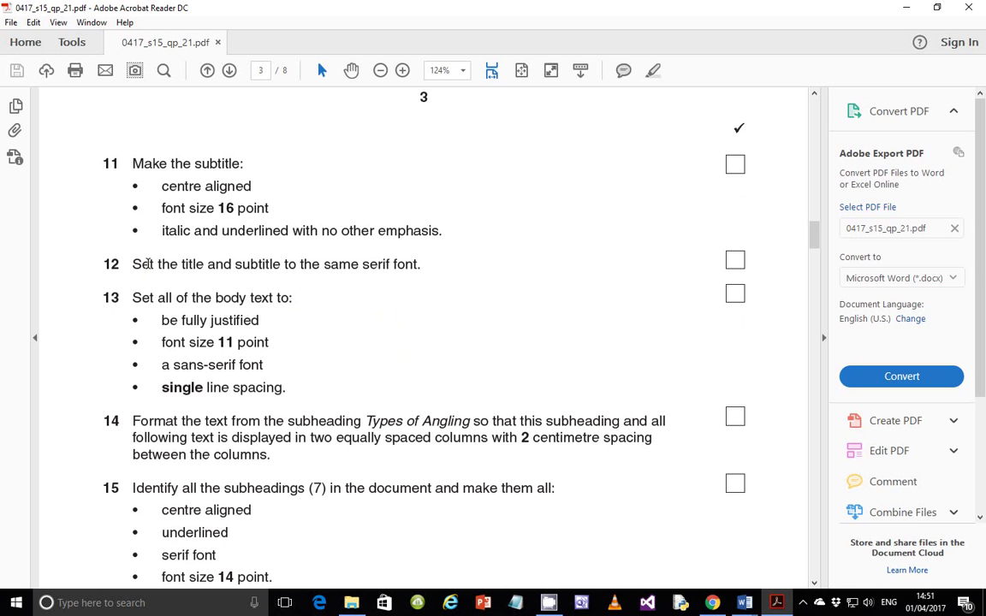
{"action": "left_click", "coordinate": [744, 602]}
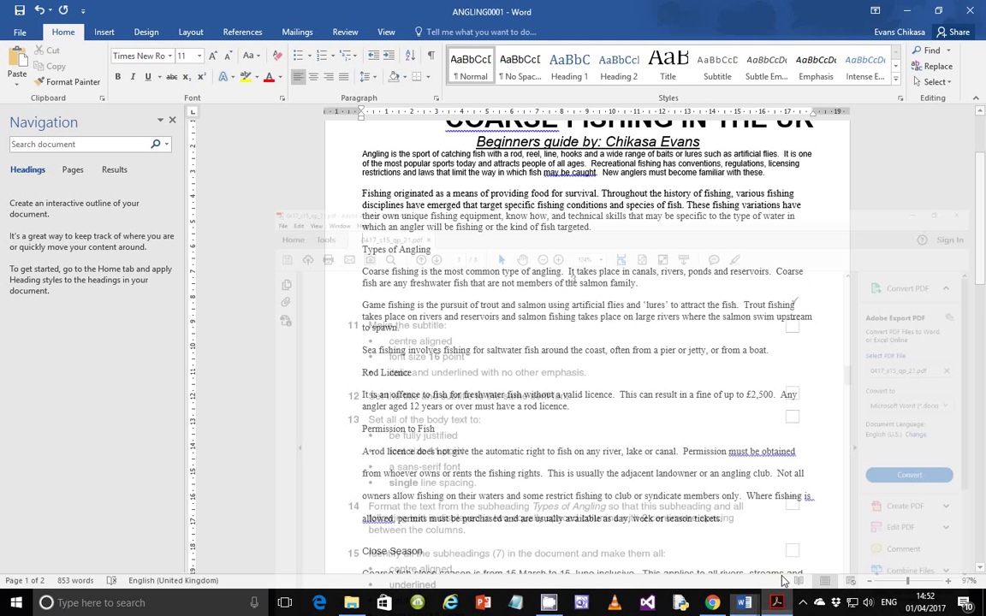
{"action": "scroll", "coordinate": [507, 259], "scroll_direction": "up", "scroll_amount": 3}
Step: Change the title and subtitle font to Times New Roman
{"action": "left_click_drag", "start_coordinate": [445, 241], "coordinate": [700, 265]}
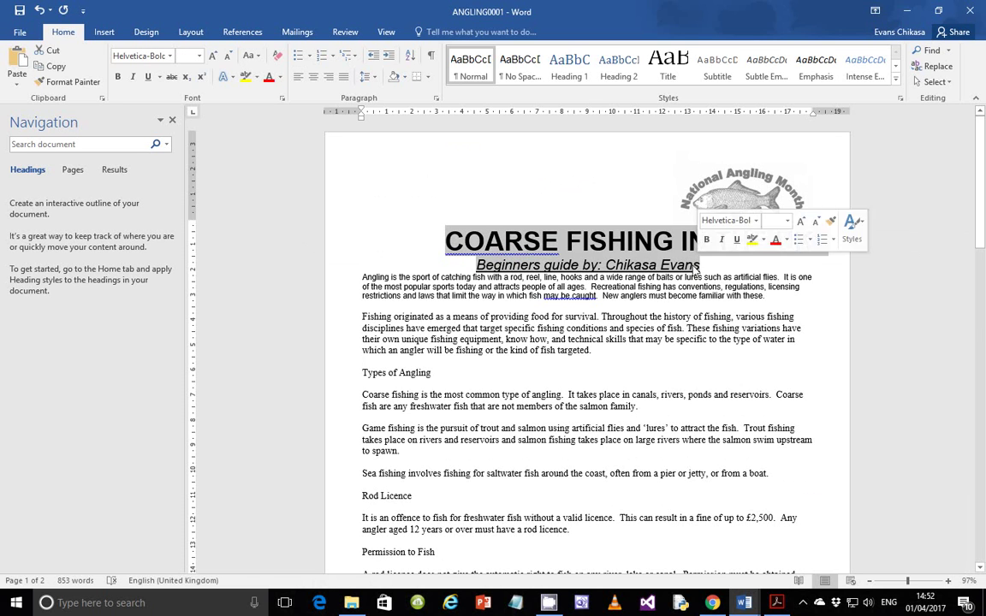
{"action": "left_click", "coordinate": [152, 53]}
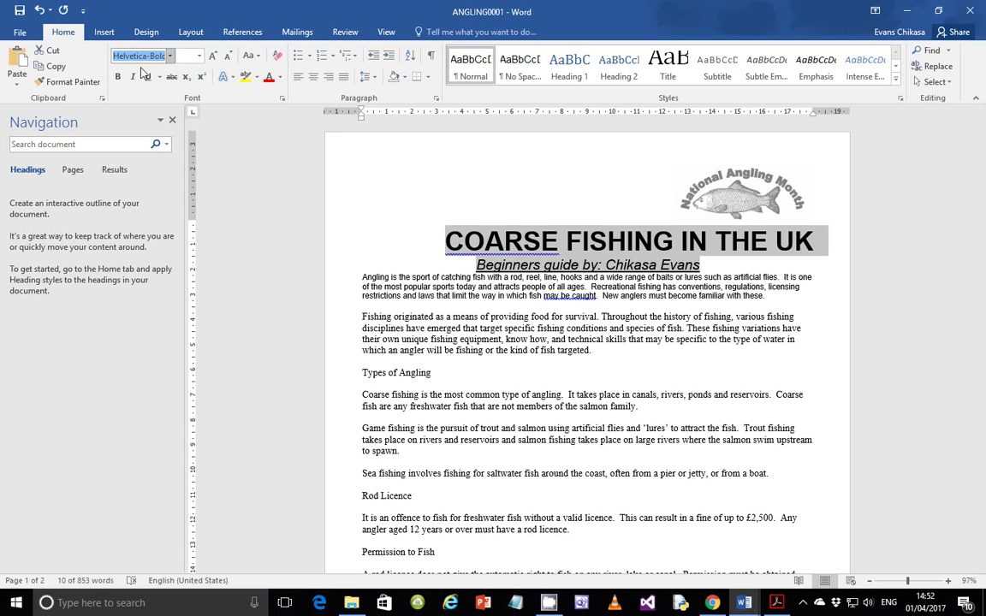
{"action": "type", "text": "Times New Ro"}
{"action": "key", "text": "Return"}
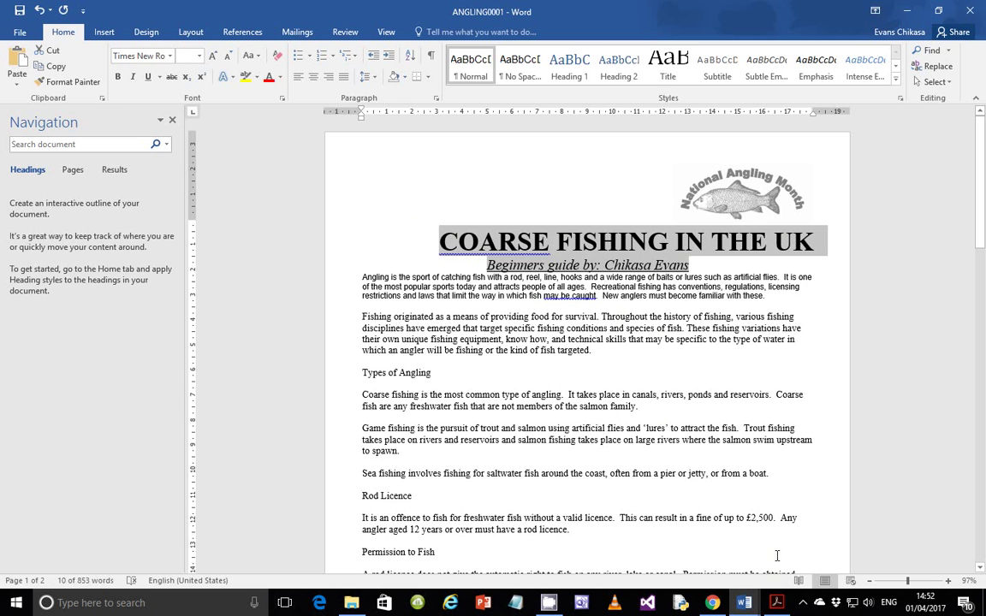
{"action": "left_click", "coordinate": [776, 602]}
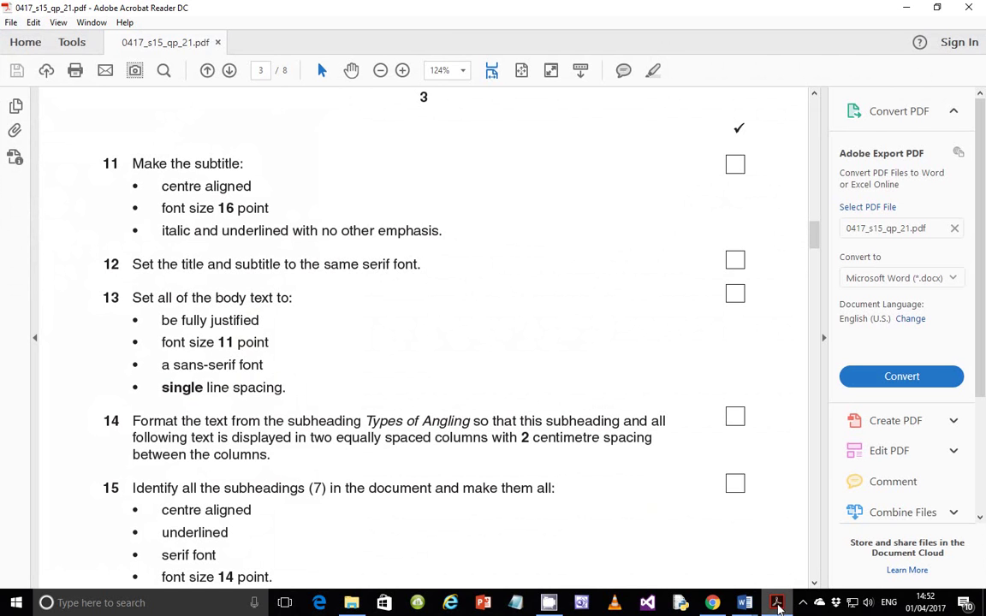
Step: Set the body text to Calibri and fully justify it
{"action": "left_click", "coordinate": [744, 602]}
{"action": "left_click_drag", "start_coordinate": [359, 276], "coordinate": [601, 412]}
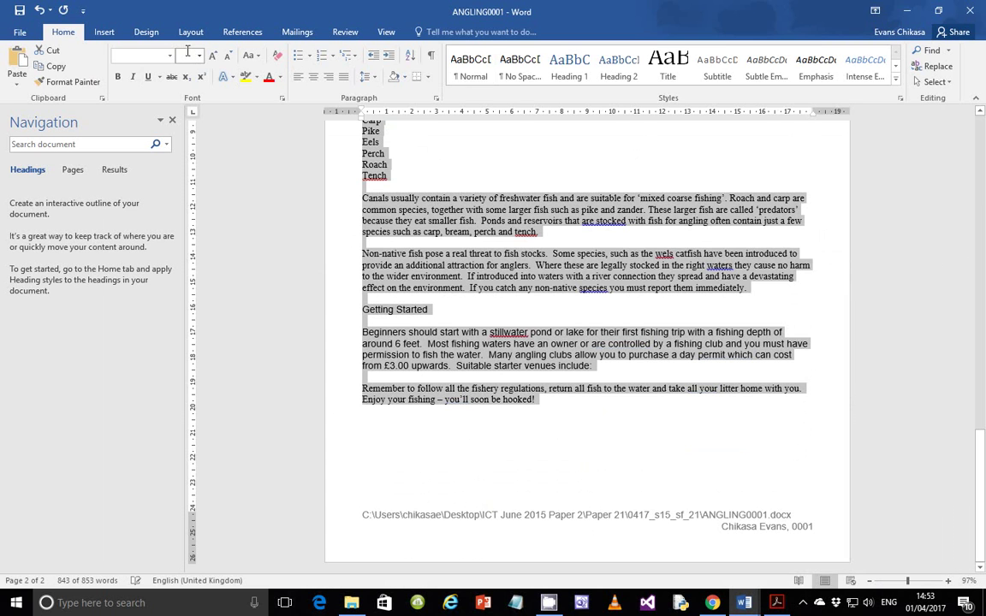
{"action": "left_click", "coordinate": [137, 56]}
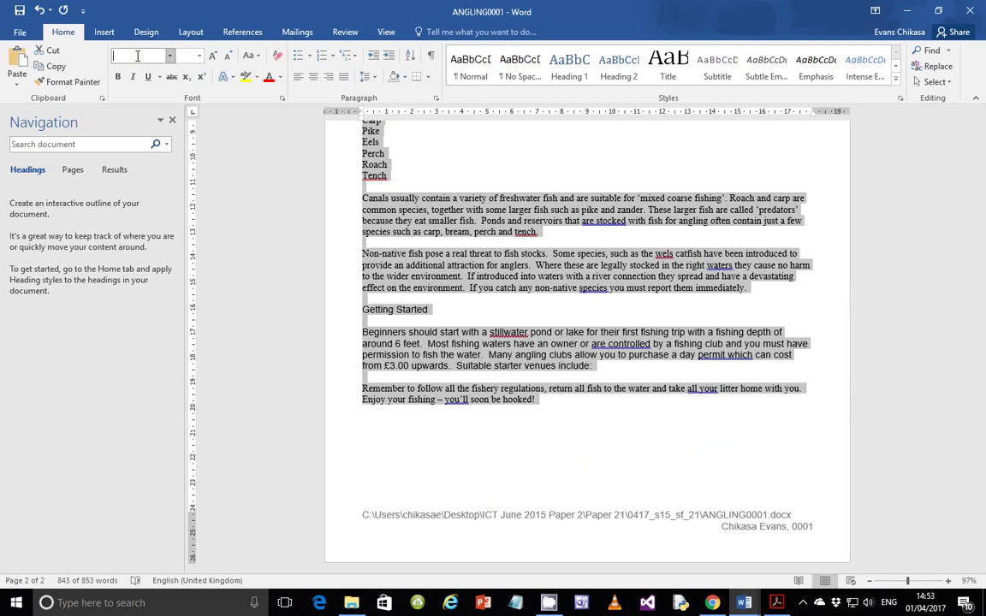
{"action": "type", "text": "Calibri"}
{"action": "key", "text": "Return"}
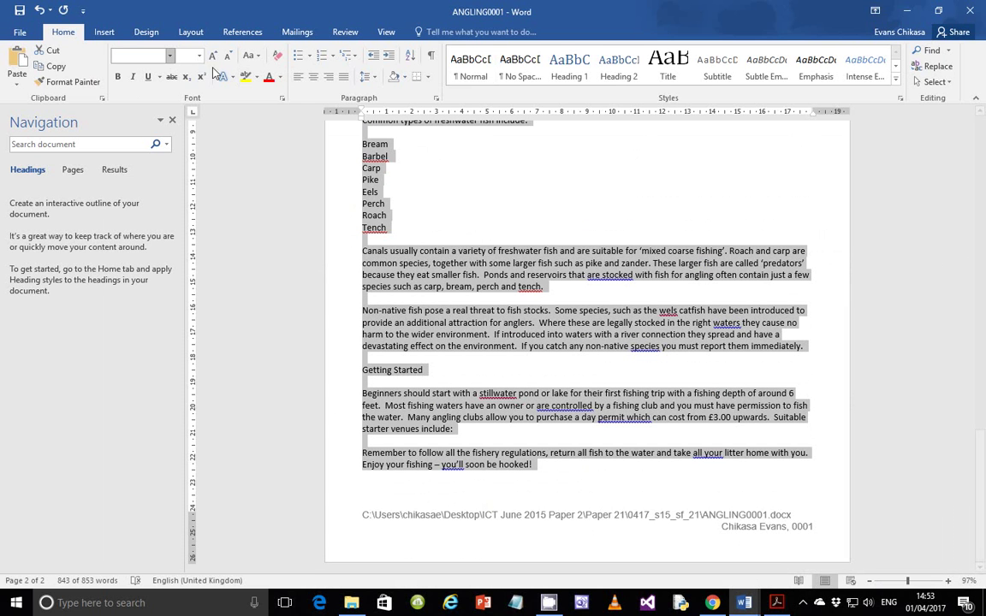
{"action": "key", "text": "ctrl+j"}
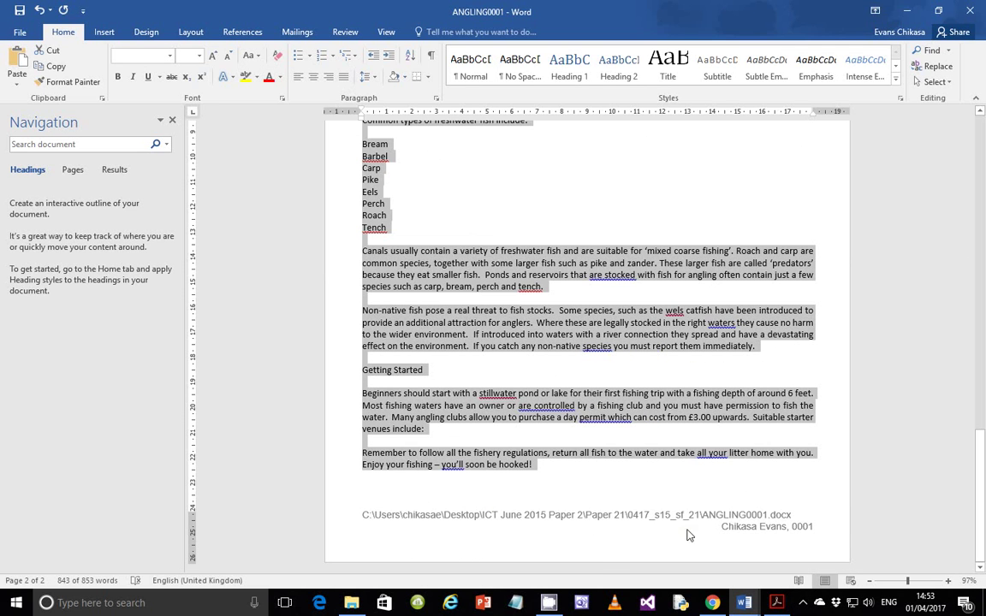
Step: Give the body text single (1.0) line spacing
{"action": "left_click", "coordinate": [776, 603]}
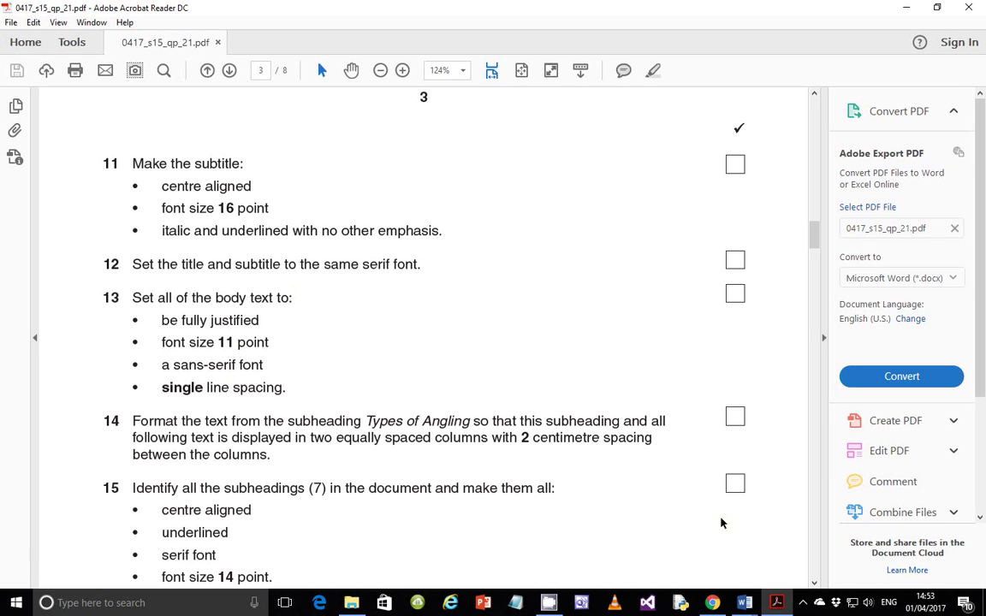
{"action": "left_click", "coordinate": [743, 602]}
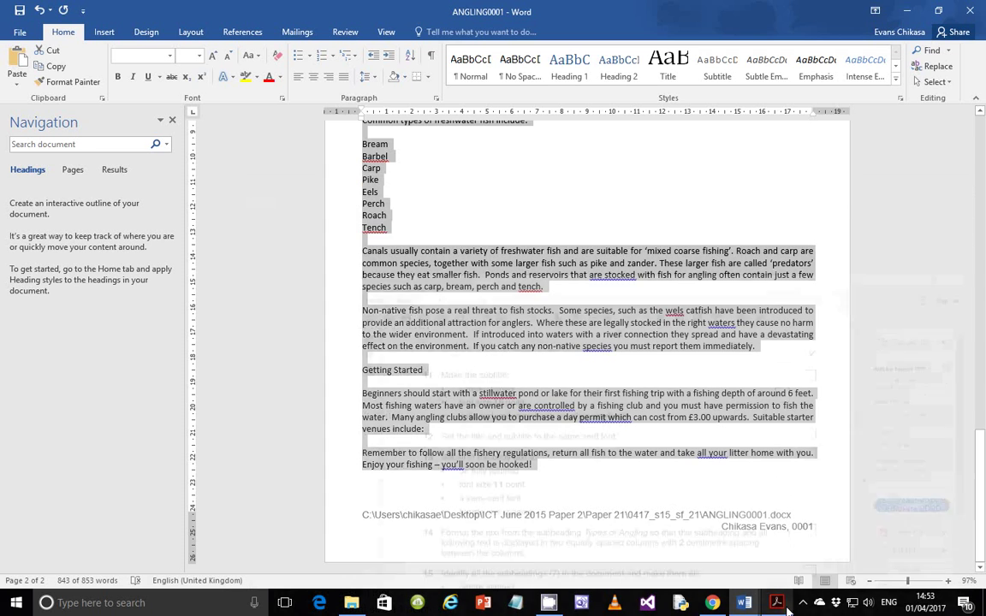
{"action": "left_click", "coordinate": [373, 80]}
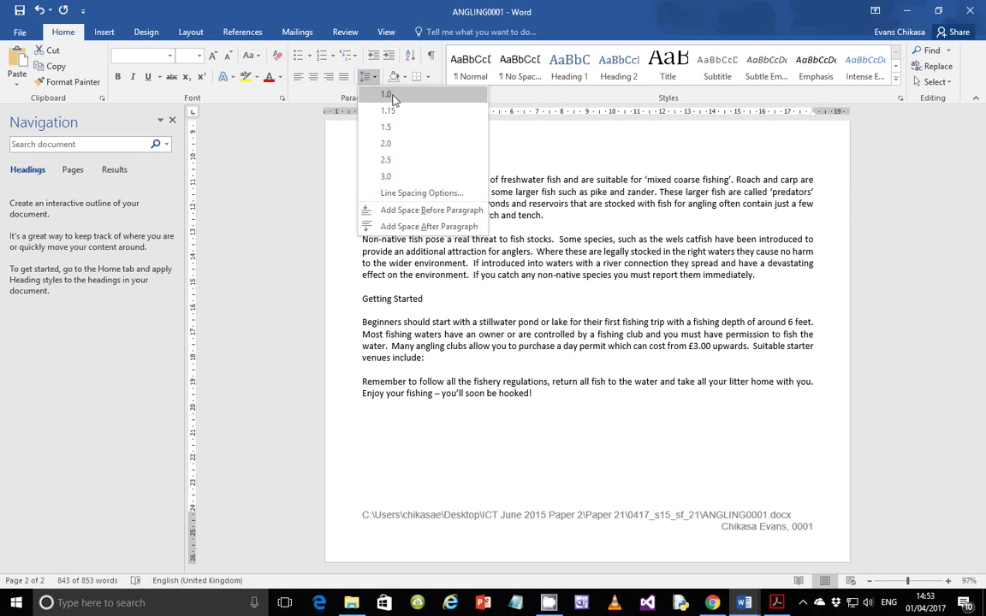
{"action": "left_click", "coordinate": [387, 95]}
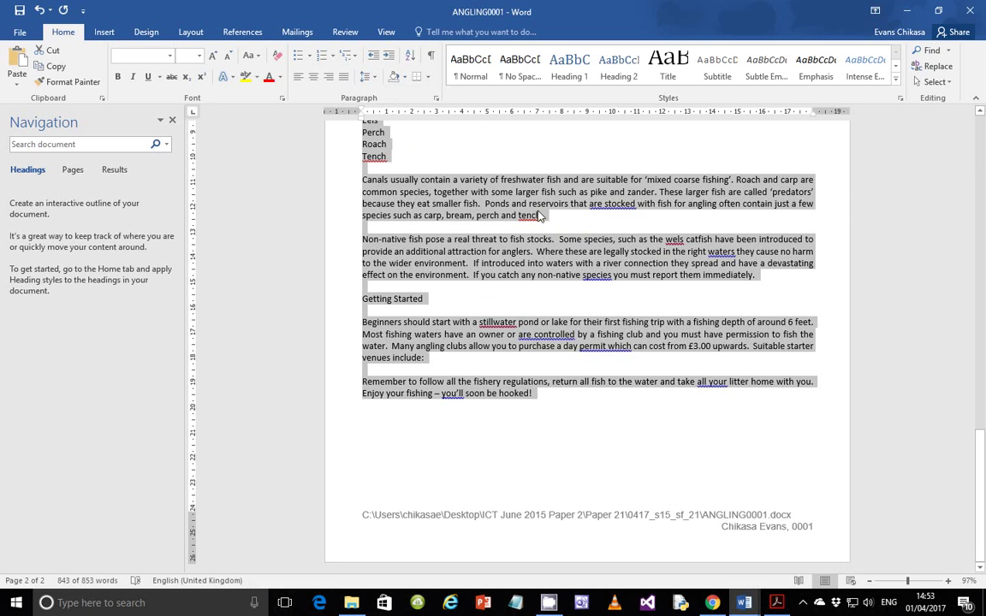
{"action": "left_click", "coordinate": [436, 98]}
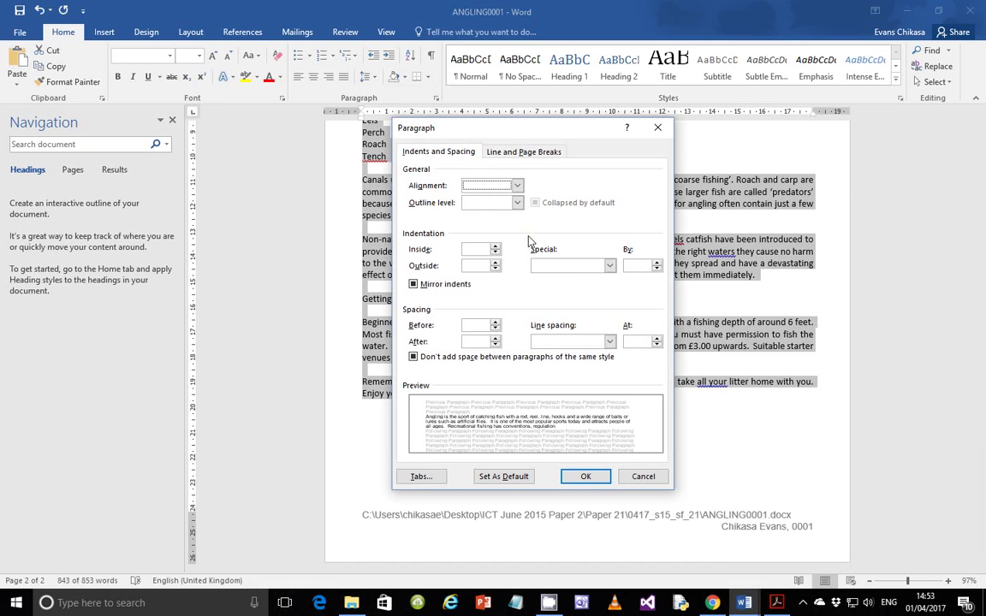
{"action": "left_click", "coordinate": [565, 342]}
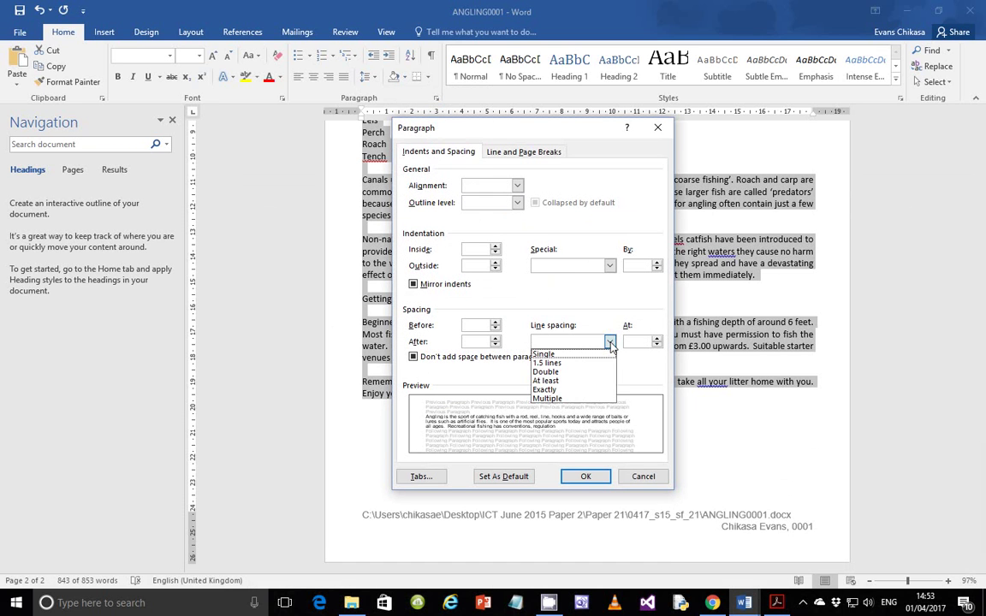
{"action": "left_click", "coordinate": [564, 356]}
{"action": "left_click", "coordinate": [585, 476]}
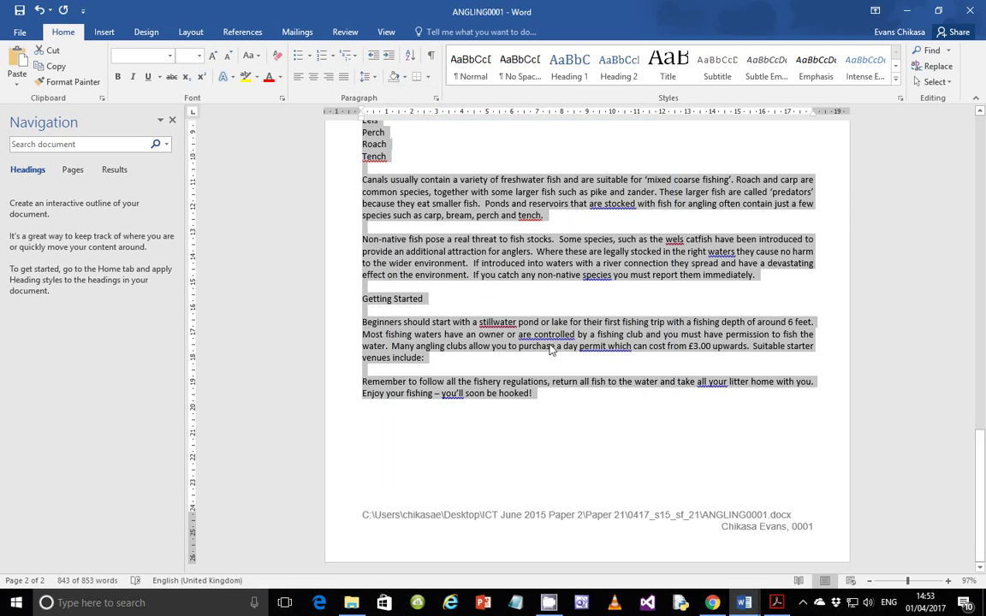
{"action": "left_click", "coordinate": [776, 602]}
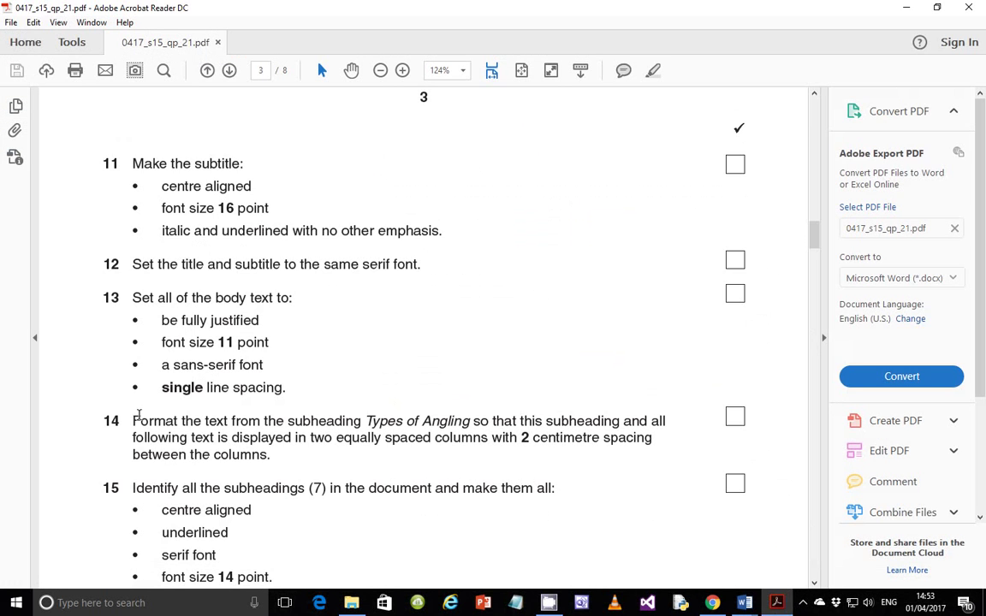
Step: Review exam items 14–17, then return to the top of ANGLING0001
{"action": "scroll", "coordinate": [139, 415], "scroll_direction": "down", "scroll_amount": 3}
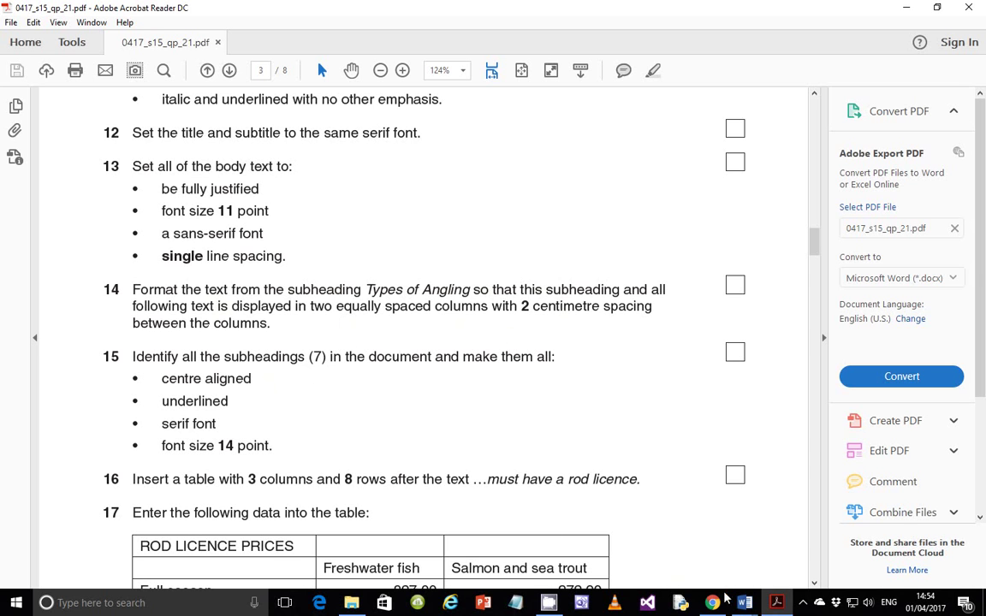
{"action": "mouse_move", "coordinate": [753, 606]}
{"action": "left_click", "coordinate": [770, 552]}
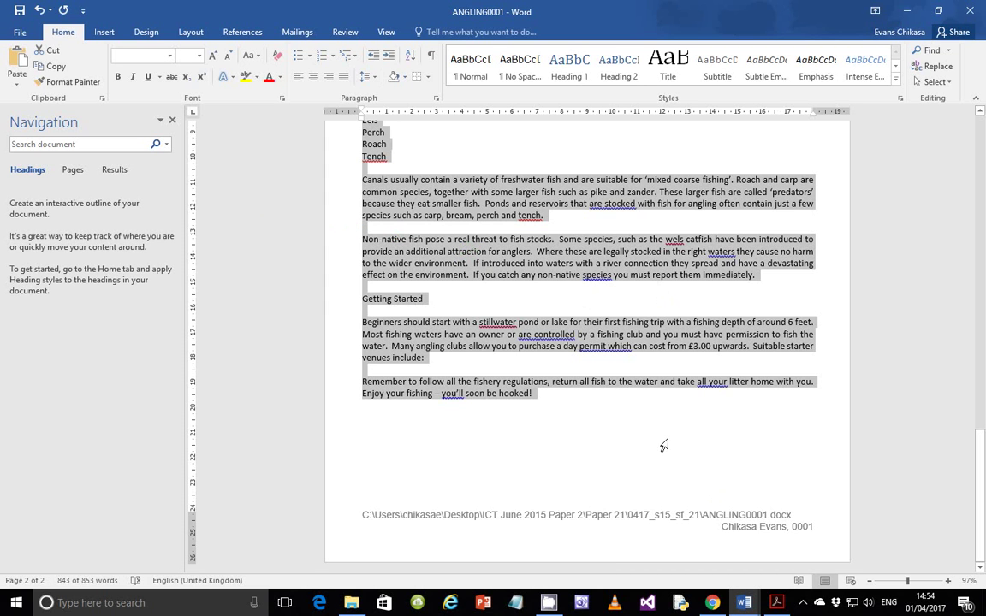
{"action": "left_click", "coordinate": [775, 603]}
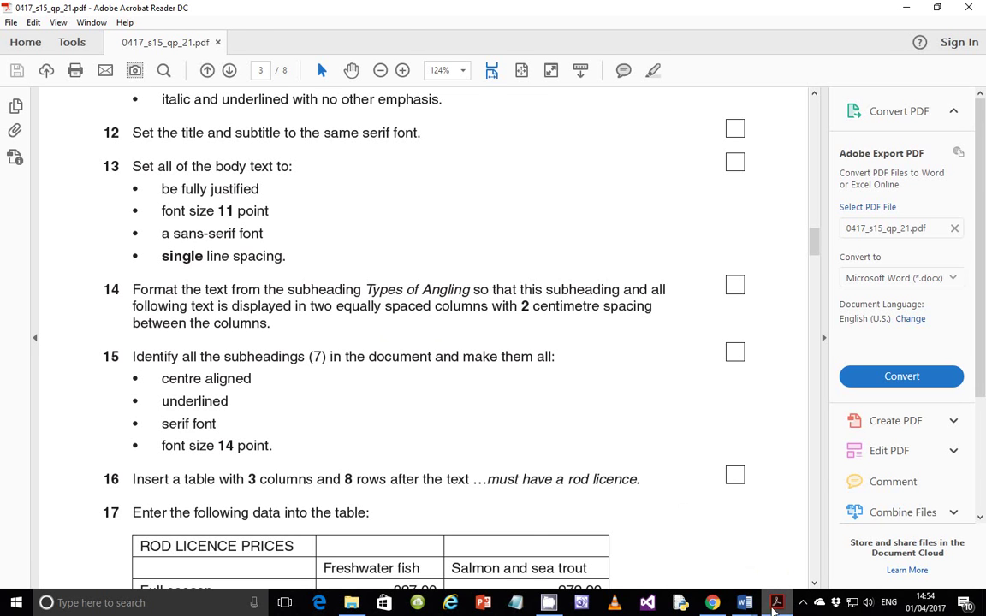
{"action": "left_click", "coordinate": [743, 602]}
{"action": "scroll", "coordinate": [597, 347], "scroll_direction": "up", "scroll_amount": 15}
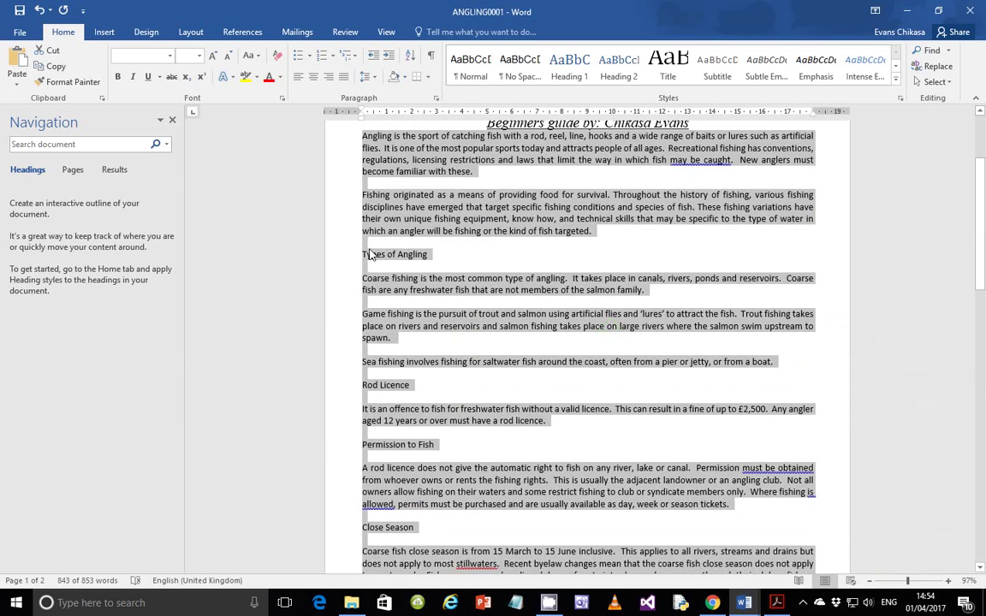
Step: Split the text from Types of Angling to the end into two equal columns spaced 2 cm
{"action": "left_click_drag", "start_coordinate": [363, 254], "coordinate": [558, 455]}
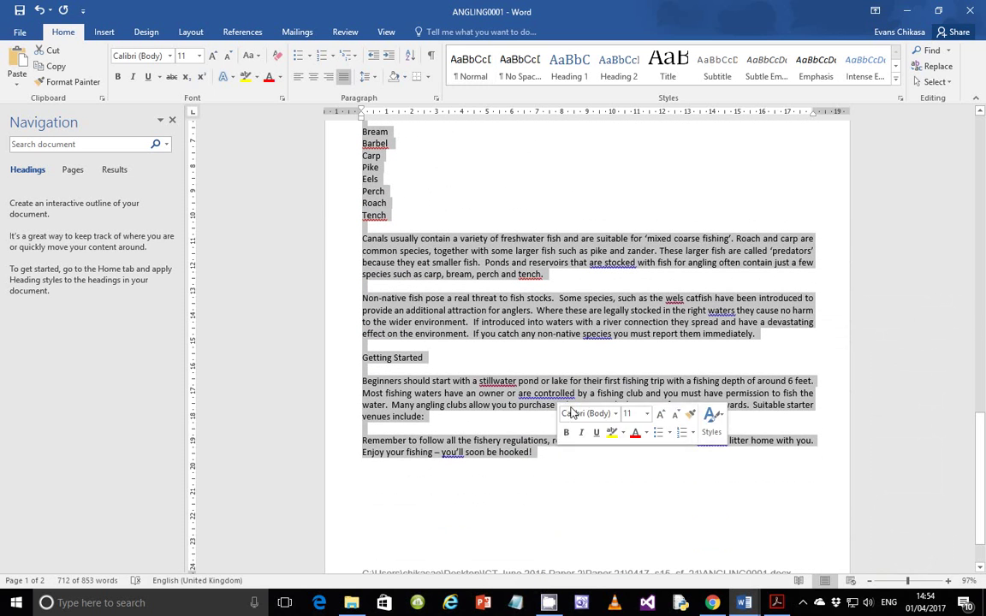
{"action": "left_click", "coordinate": [198, 34]}
{"action": "left_click", "coordinate": [119, 77]}
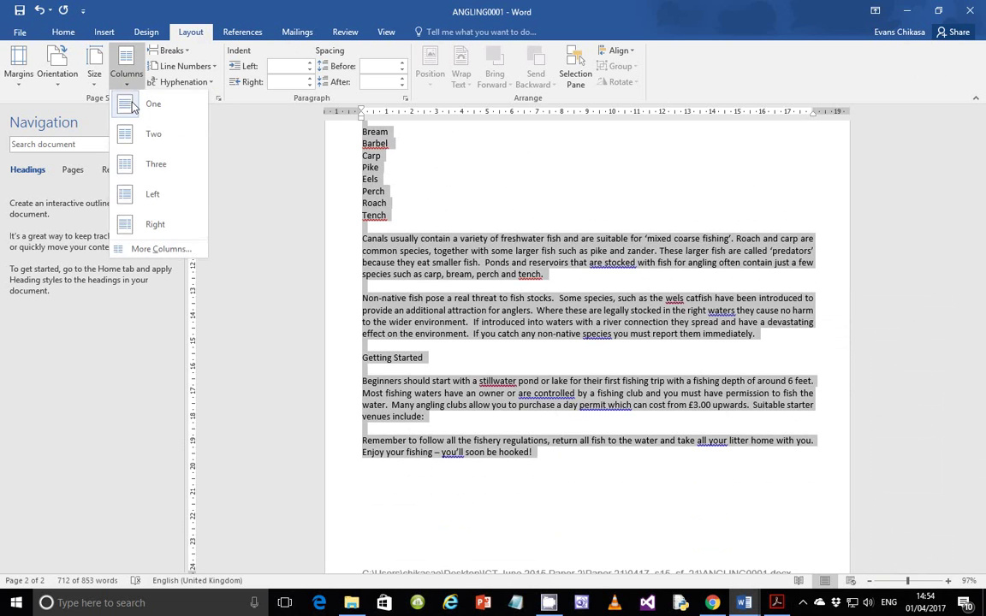
{"action": "left_click", "coordinate": [141, 248]}
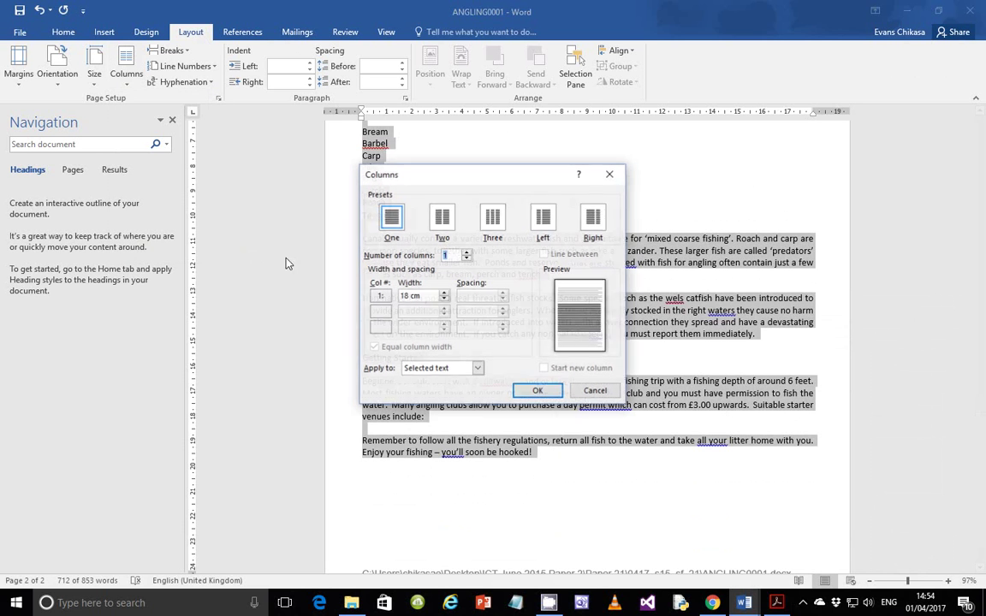
{"action": "left_click", "coordinate": [443, 217]}
{"action": "left_click", "coordinate": [503, 292]}
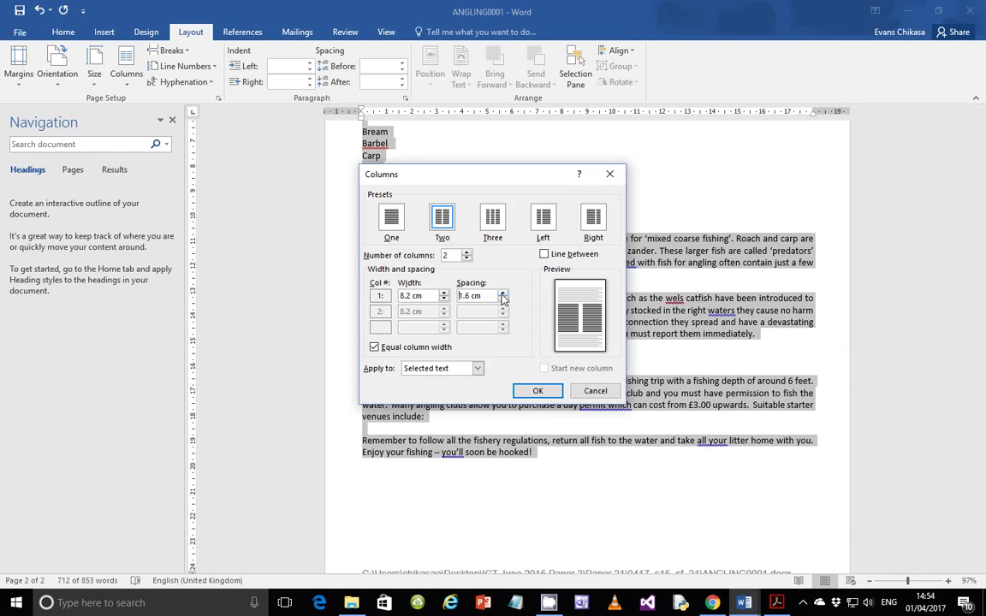
{"action": "left_click", "coordinate": [503, 292]}
{"action": "left_click", "coordinate": [502, 293]}
{"action": "left_click", "coordinate": [502, 292]}
{"action": "left_click", "coordinate": [502, 293]}
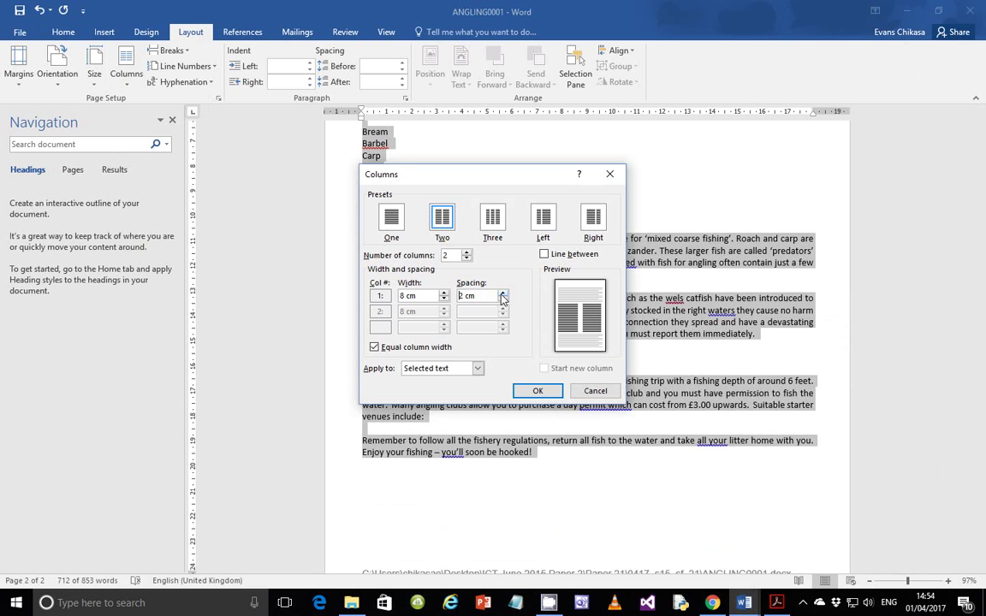
{"action": "left_click", "coordinate": [537, 391]}
{"action": "scroll", "coordinate": [644, 378], "scroll_direction": "up", "scroll_amount": 5}
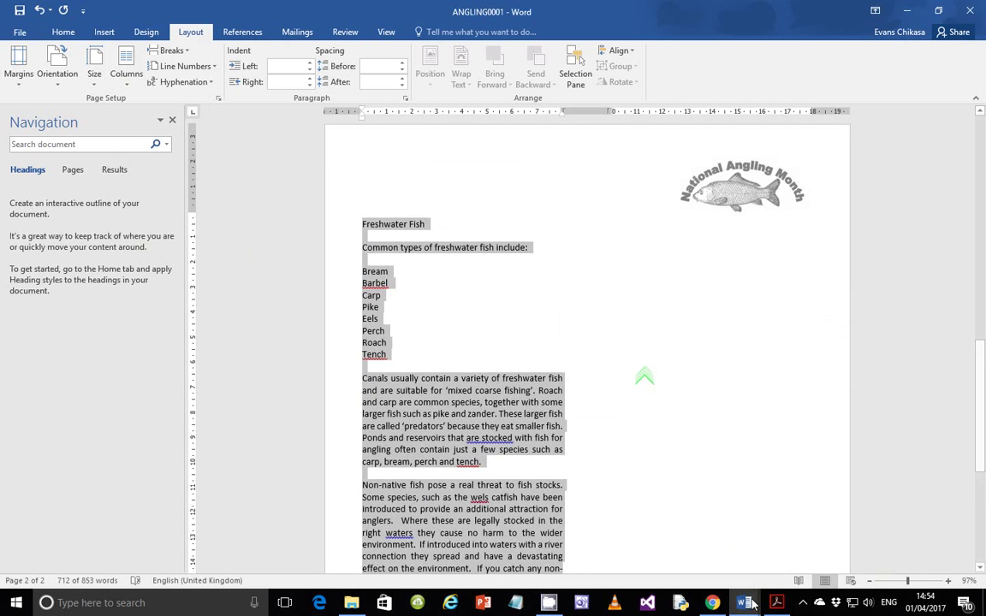
{"action": "left_click", "coordinate": [776, 603]}
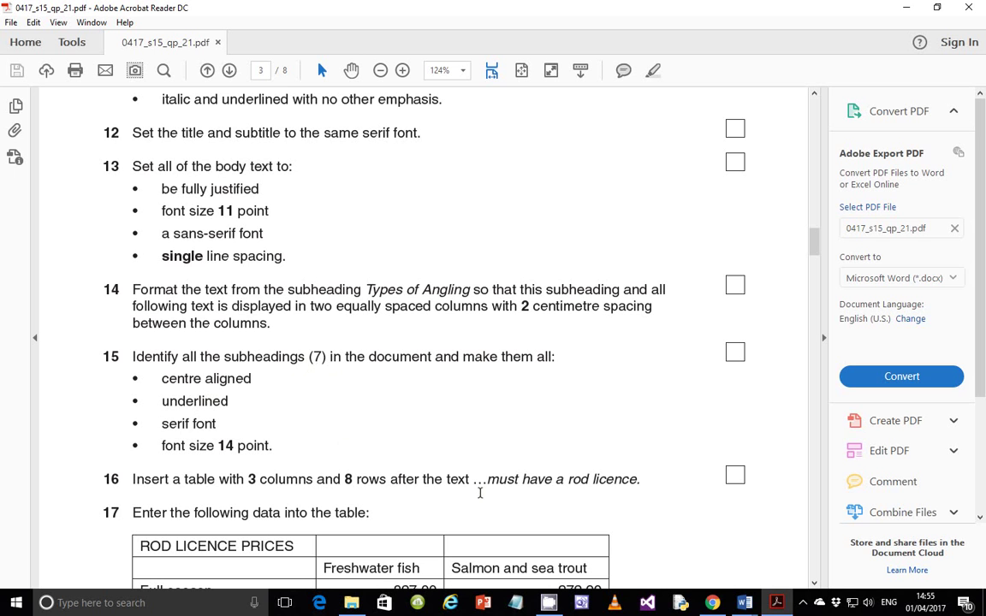
{"action": "left_click", "coordinate": [744, 602]}
{"action": "left_click", "coordinate": [767, 578]}
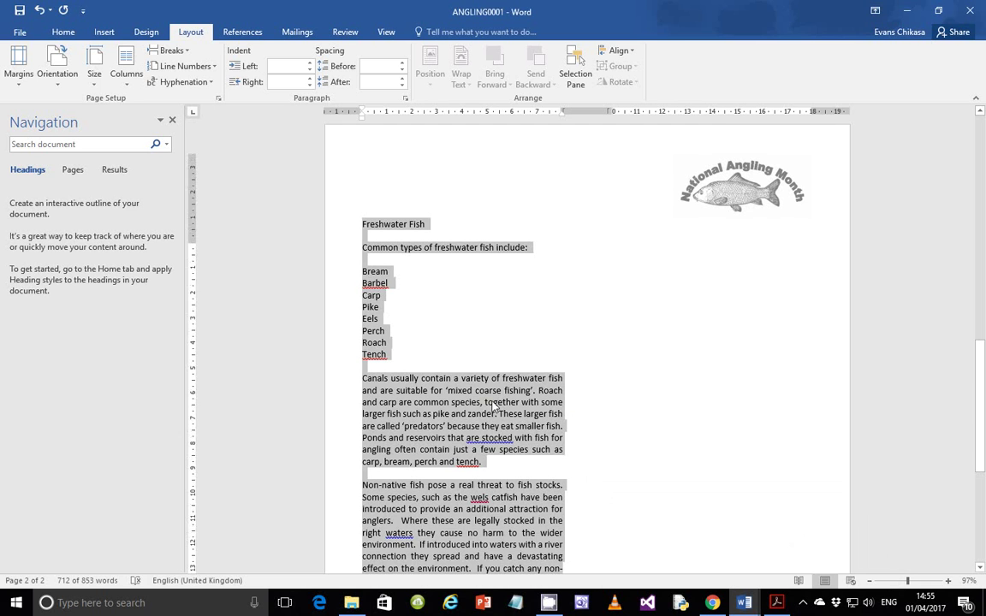
Step: Select the Types of Angling, Close Season and Fish Welfare subheadings together
{"action": "scroll", "coordinate": [496, 401], "scroll_direction": "up", "scroll_amount": 5}
{"action": "scroll", "coordinate": [496, 400], "scroll_direction": "up", "scroll_amount": 10}
{"action": "left_click", "coordinate": [434, 399]}
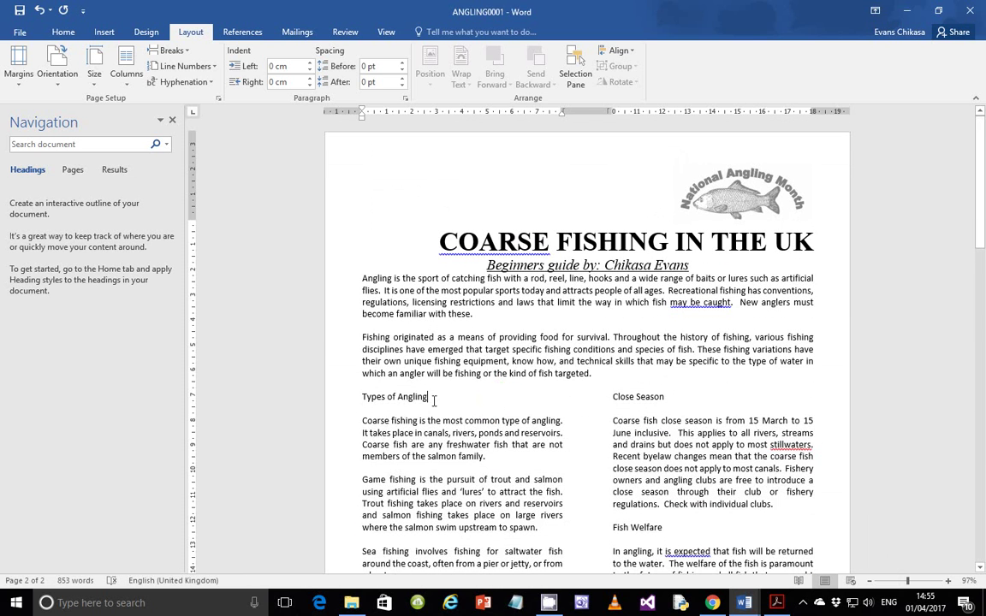
{"action": "triple_click", "coordinate": [398, 396]}
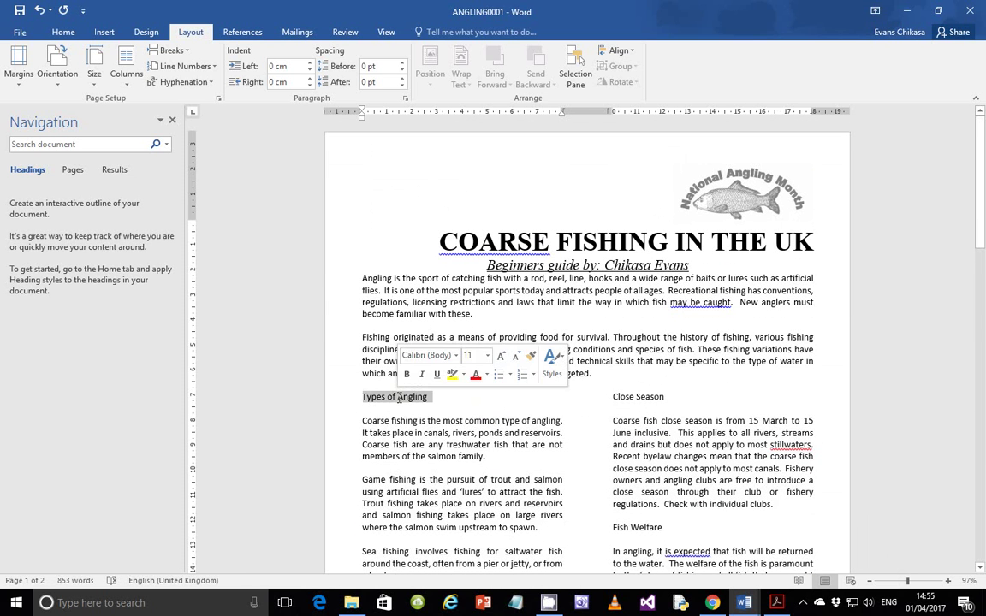
{"action": "triple_click", "coordinate": [642, 399], "text": "ctrl"}
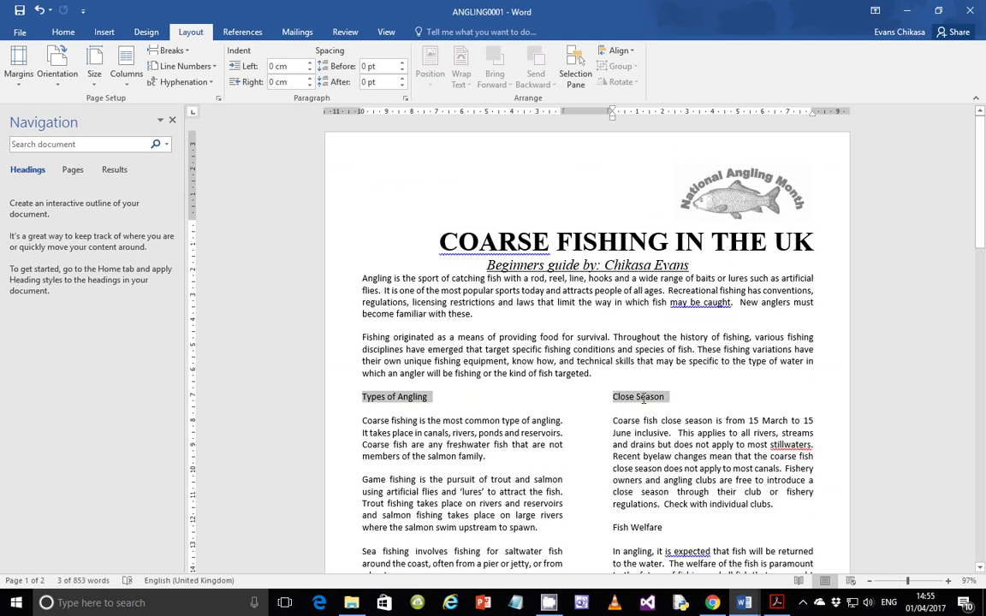
{"action": "triple_click", "coordinate": [628, 527], "text": "ctrl"}
Step: Add the Rod Licence, Permission to Fish and Freshwater Fish headings to the selection
{"action": "scroll", "coordinate": [451, 430], "scroll_direction": "down", "scroll_amount": 5}
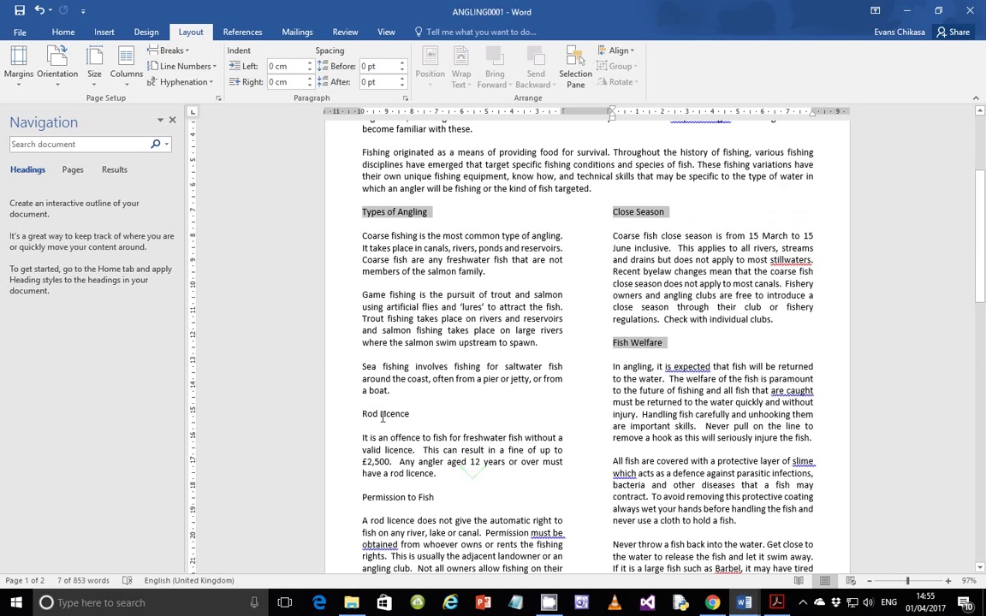
{"action": "triple_click", "coordinate": [385, 413], "text": "ctrl"}
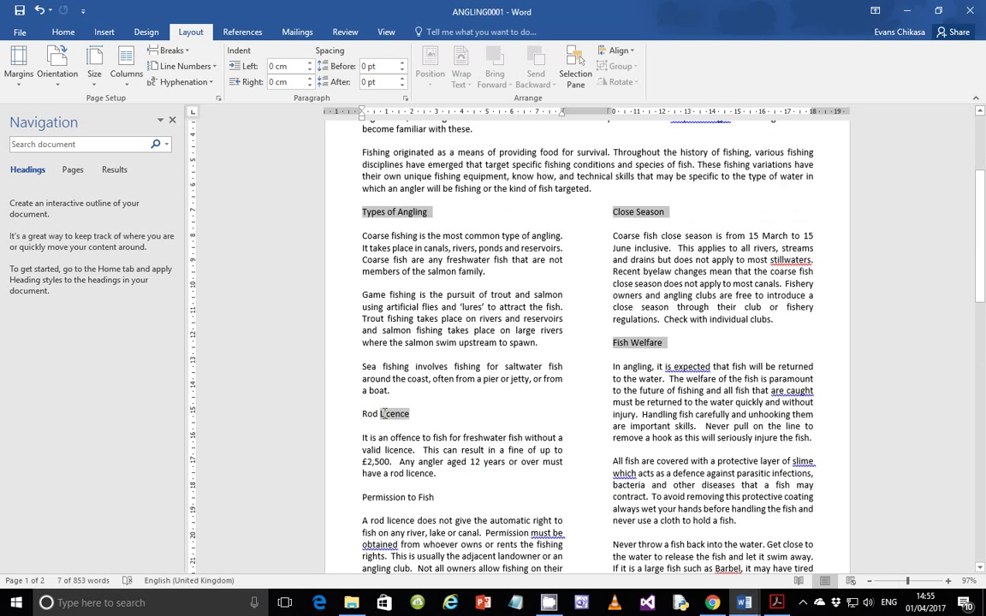
{"action": "triple_click", "coordinate": [398, 497], "text": "ctrl"}
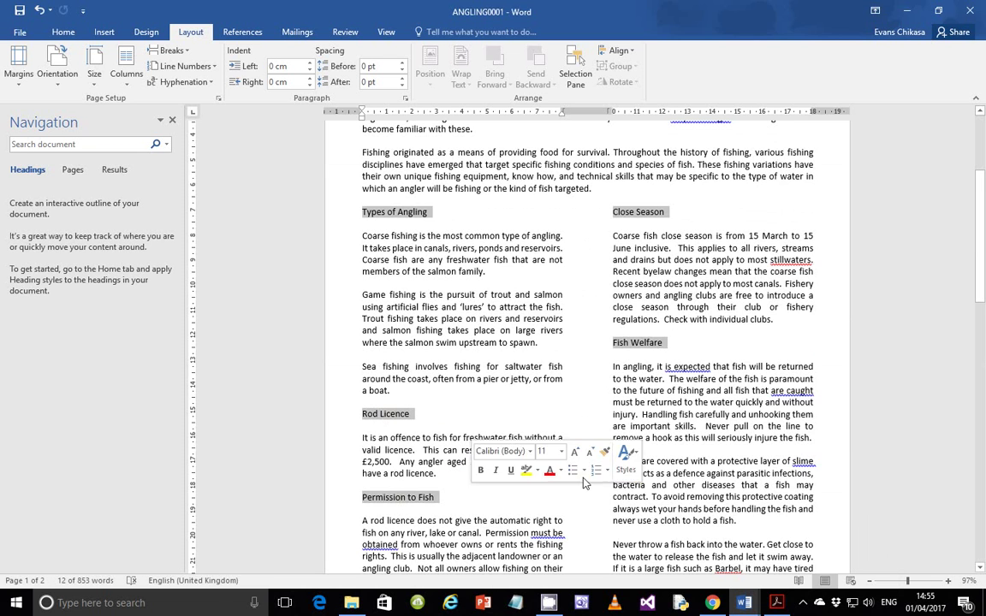
{"action": "scroll", "coordinate": [584, 483], "scroll_direction": "down", "scroll_amount": 10}
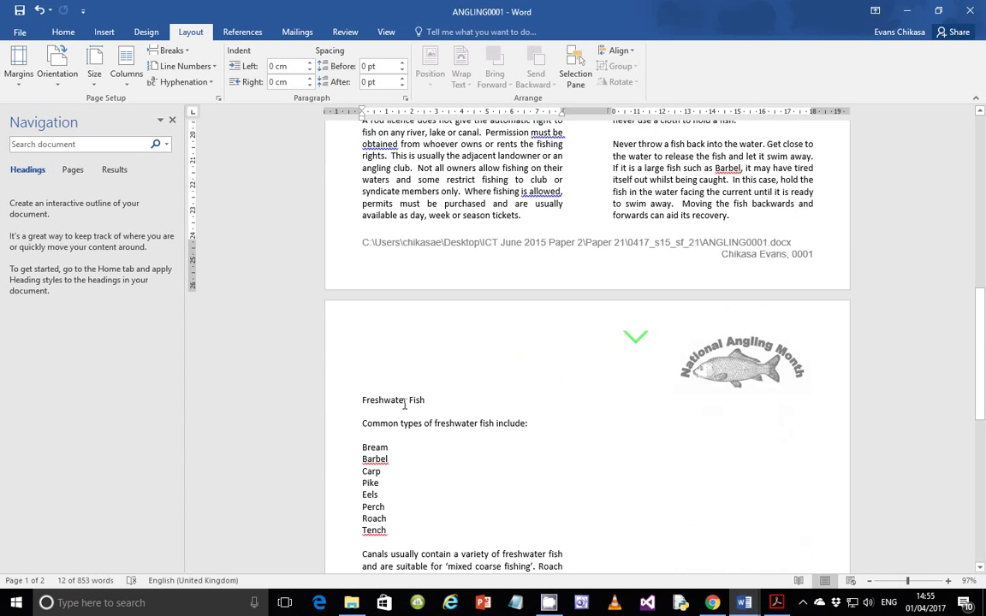
{"action": "triple_click", "coordinate": [405, 400], "text": "ctrl"}
Step: Add the Getting Started heading to the multi-selection
{"action": "scroll", "coordinate": [425, 393], "scroll_direction": "down", "scroll_amount": 5}
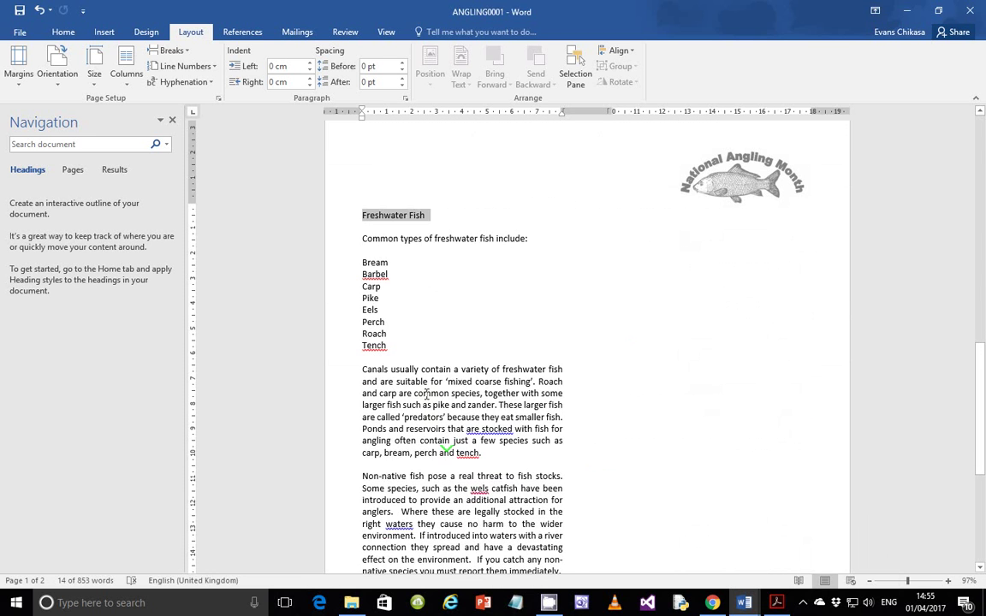
{"action": "scroll", "coordinate": [425, 393], "scroll_direction": "down", "scroll_amount": 1}
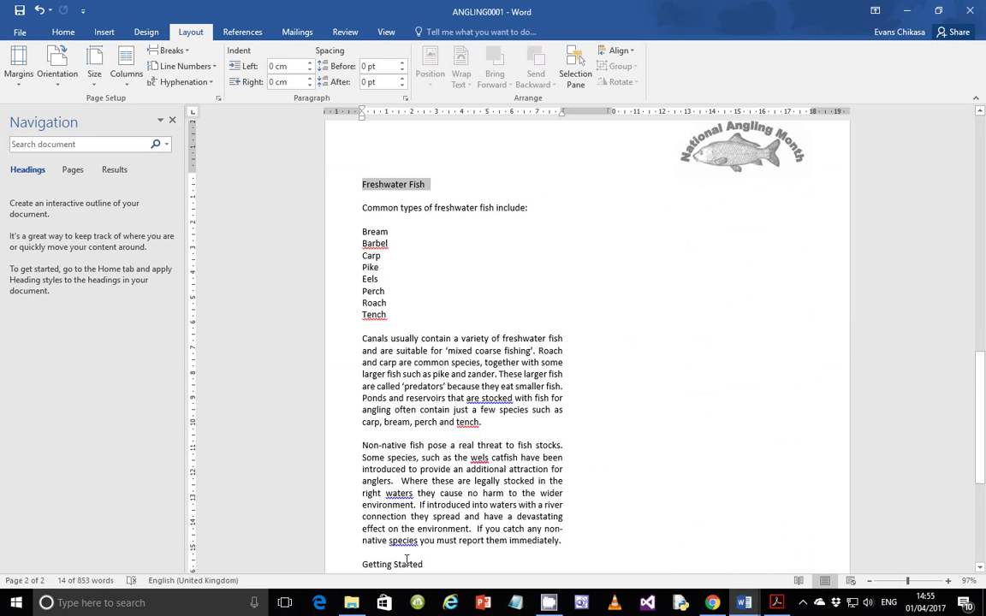
{"action": "scroll", "coordinate": [407, 560], "scroll_direction": "down", "scroll_amount": 1, "text": "ctrl"}
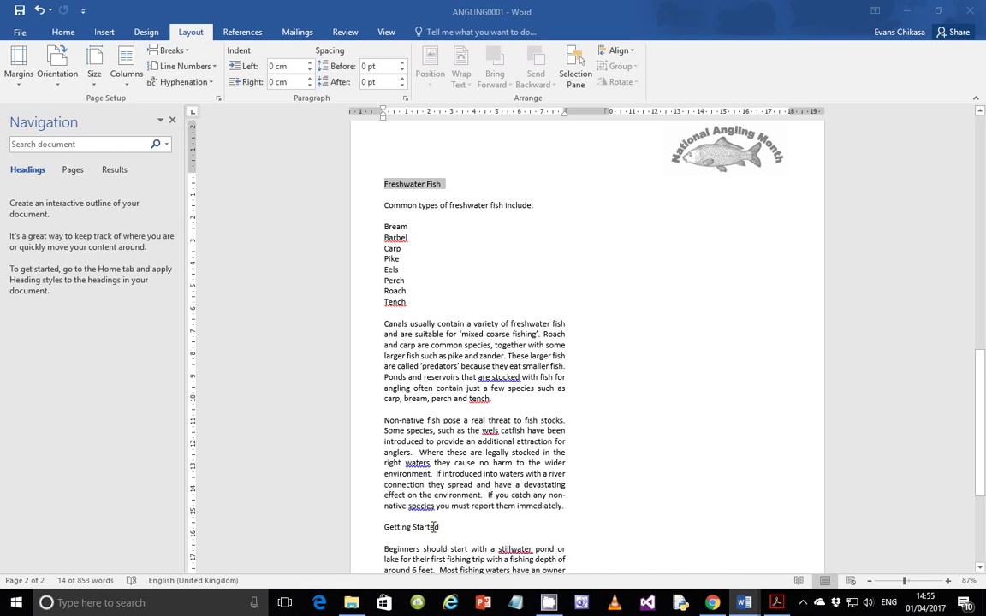
{"action": "double_click", "coordinate": [432, 526], "text": "ctrl"}
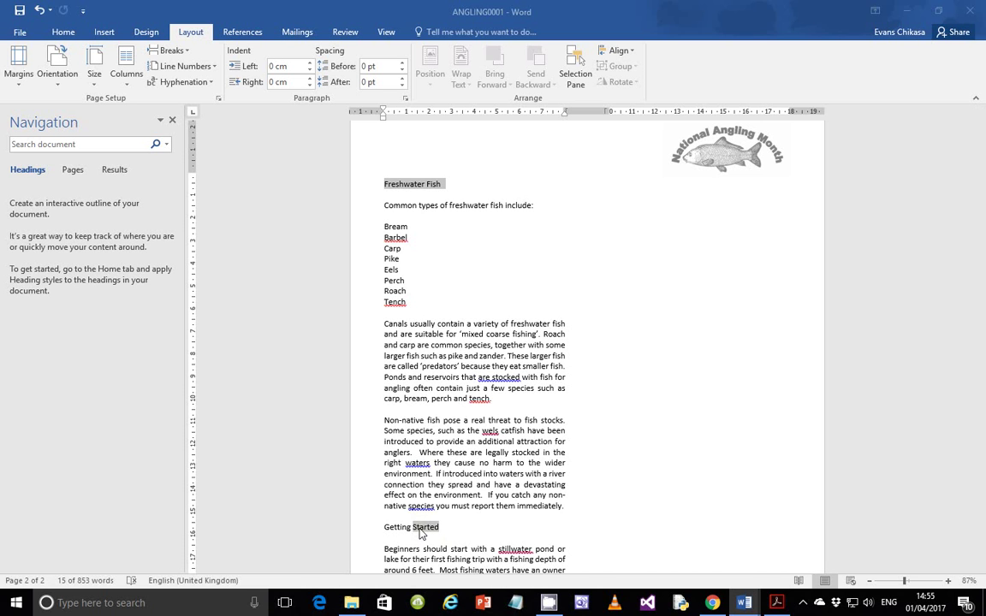
{"action": "left_click_drag", "start_coordinate": [419, 532], "coordinate": [385, 528]}
{"action": "scroll", "coordinate": [503, 405], "scroll_direction": "up", "scroll_amount": 1}
{"action": "scroll", "coordinate": [503, 406], "scroll_direction": "up", "scroll_amount": 3}
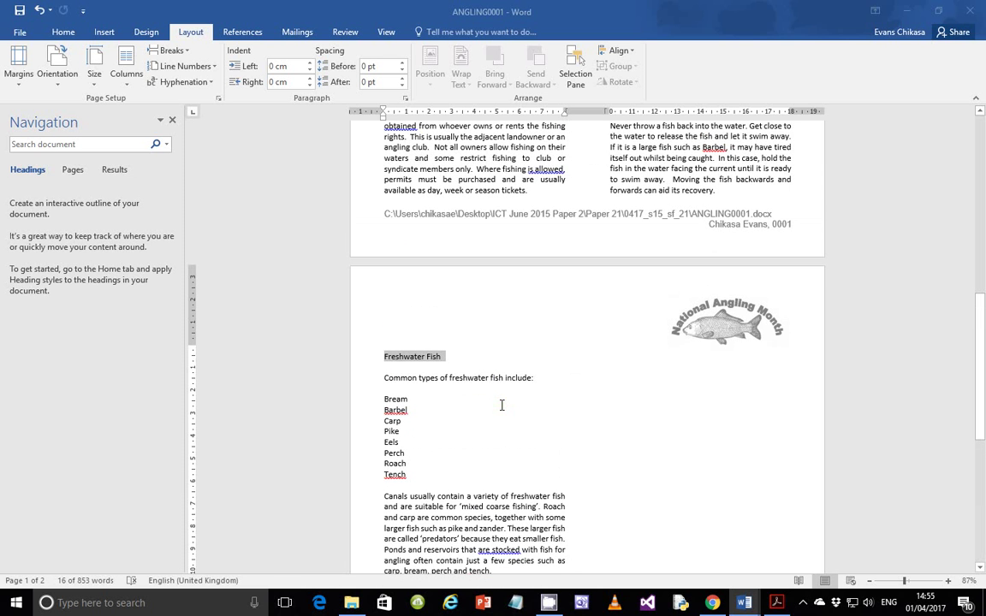
{"action": "scroll", "coordinate": [516, 416], "scroll_direction": "up", "scroll_amount": 9}
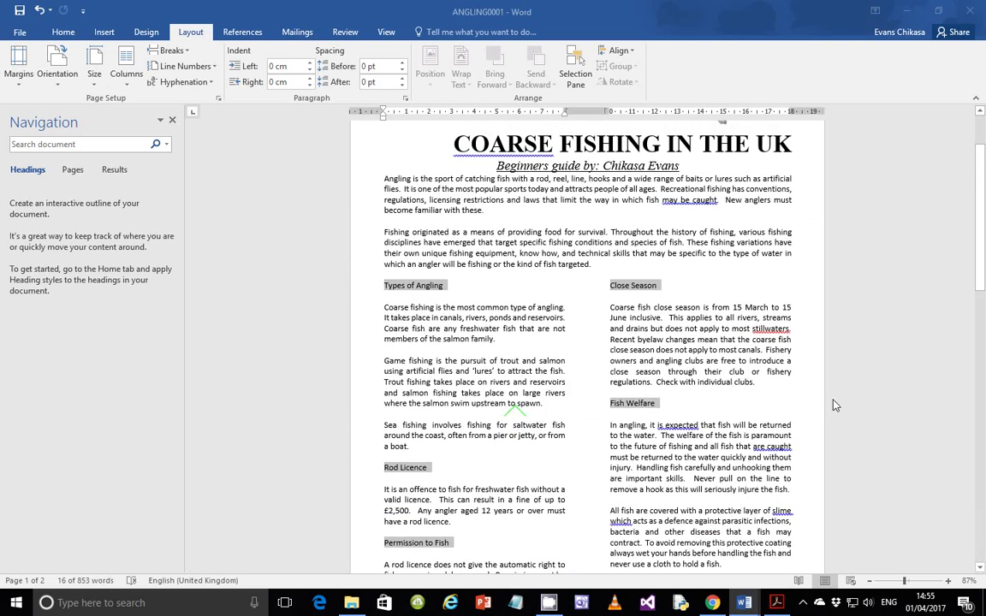
{"action": "scroll", "coordinate": [490, 509], "scroll_direction": "down", "scroll_amount": 1}
{"action": "scroll", "coordinate": [491, 509], "scroll_direction": "down", "scroll_amount": 10}
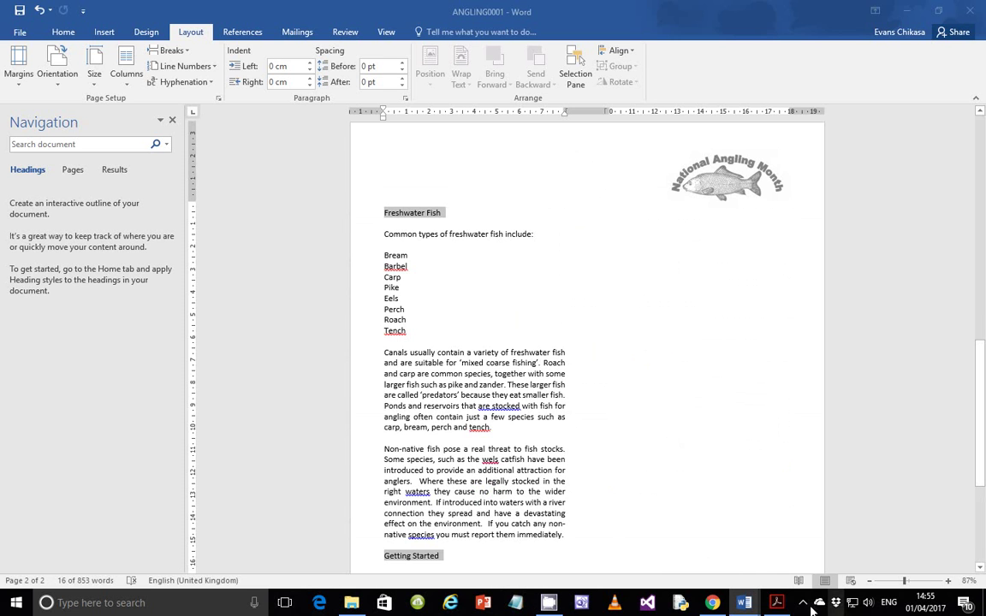
Step: Check the PDF's requirements, then centre and underline the selected subheadings
{"action": "left_click", "coordinate": [776, 603]}
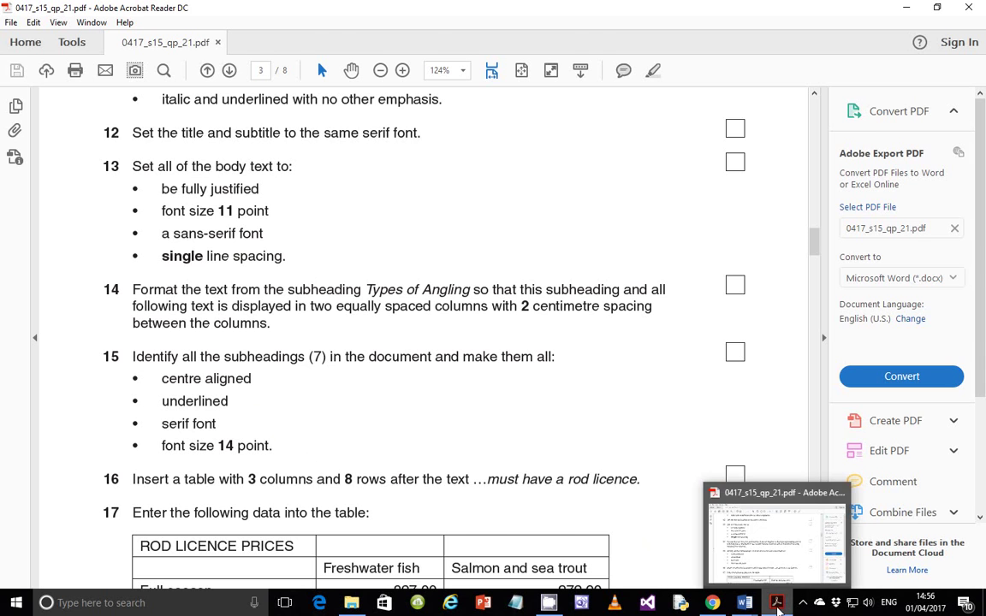
{"action": "left_click", "coordinate": [776, 602]}
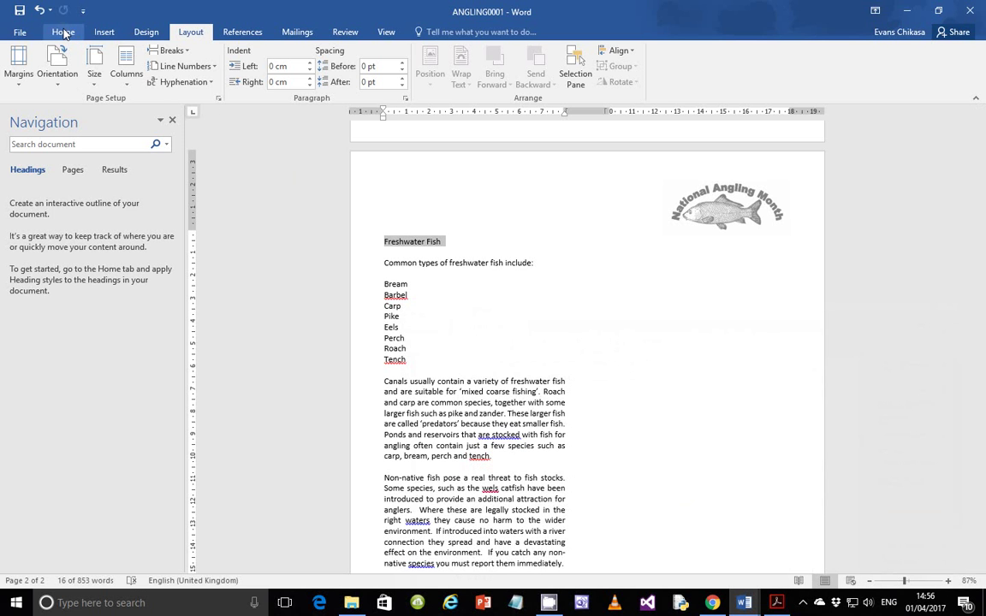
{"action": "left_click", "coordinate": [64, 32]}
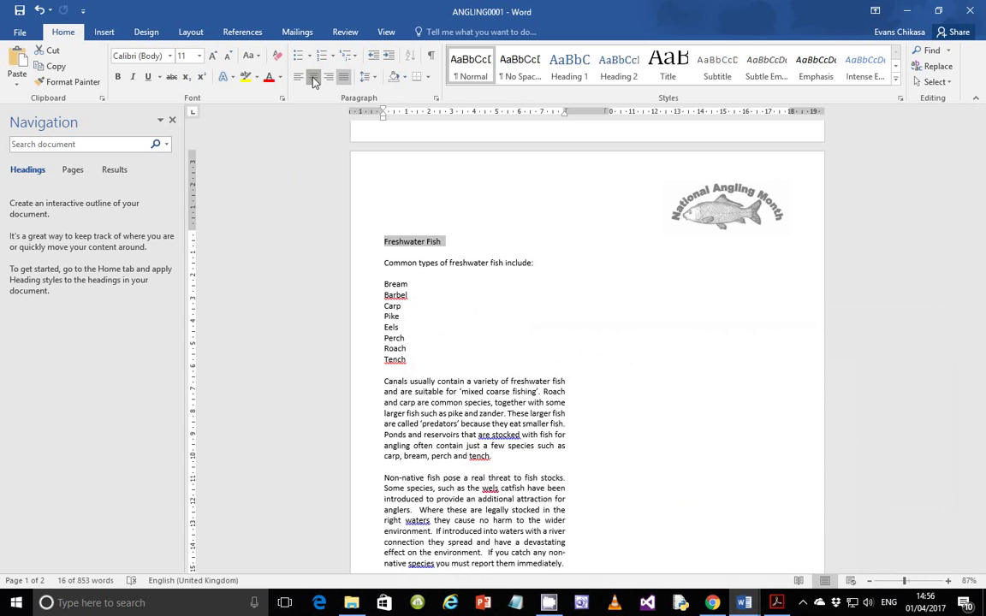
{"action": "left_click", "coordinate": [313, 76]}
{"action": "left_click", "coordinate": [147, 76]}
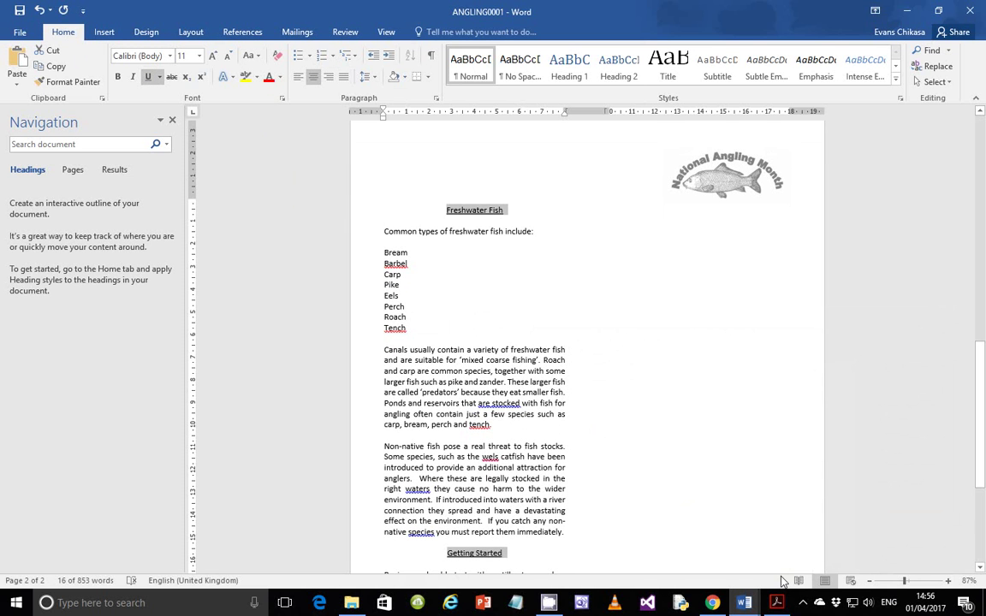
Step: Set the selected subheadings to Times New Roman at 14 pt
{"action": "left_click", "coordinate": [777, 603]}
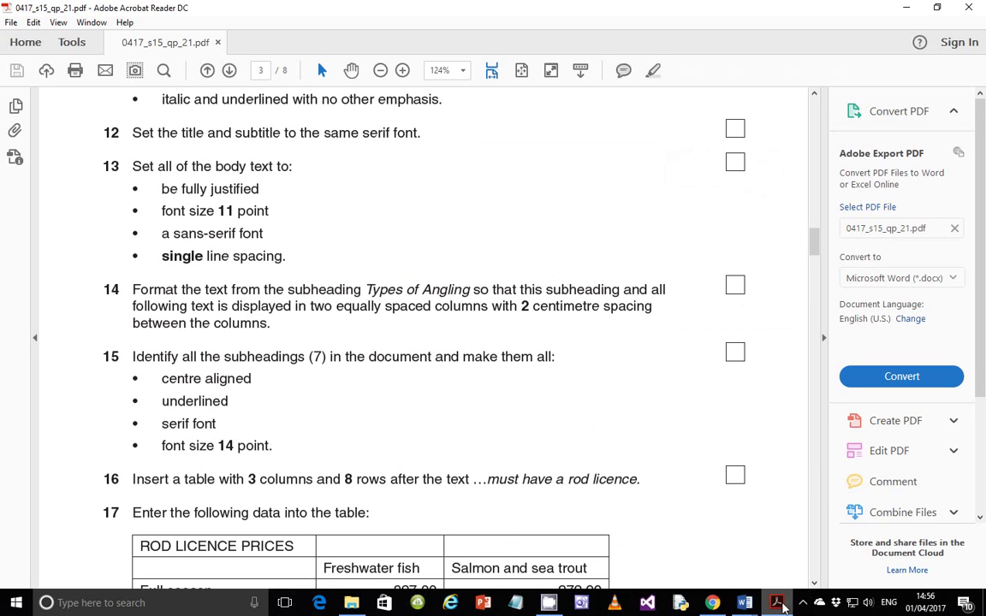
{"action": "left_click", "coordinate": [781, 604]}
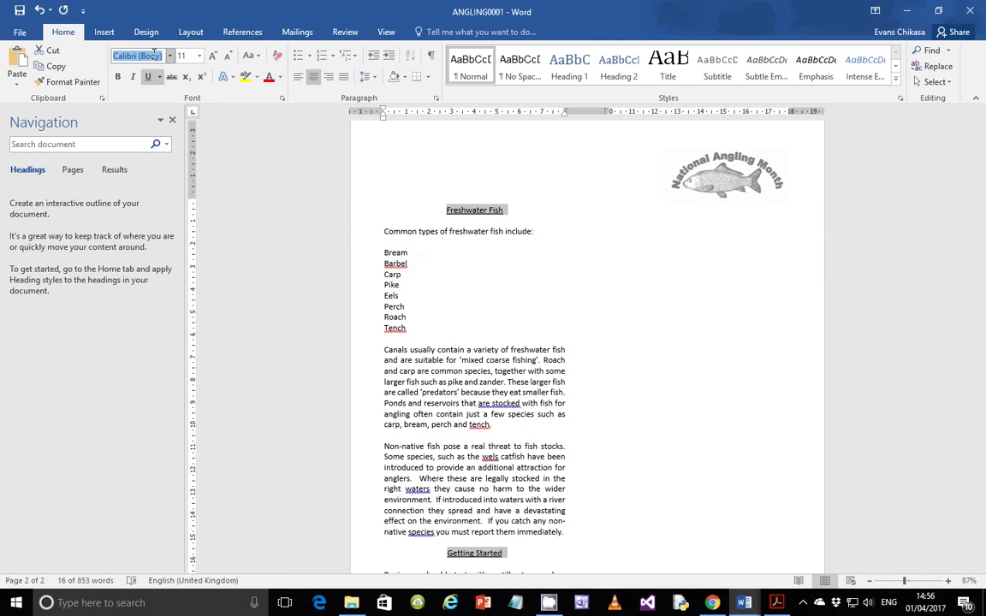
{"action": "type", "text": "Ser"}
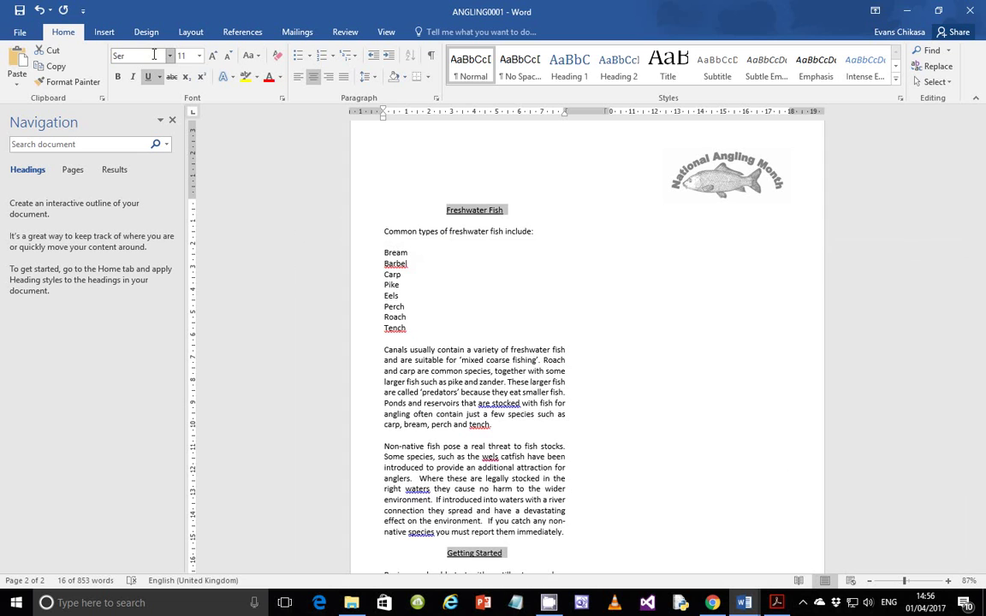
{"action": "key", "text": "BackSpace"}
{"action": "key", "text": "BackSpace"}
{"action": "type", "text": "Times New Roman"}
{"action": "key", "text": "Return"}
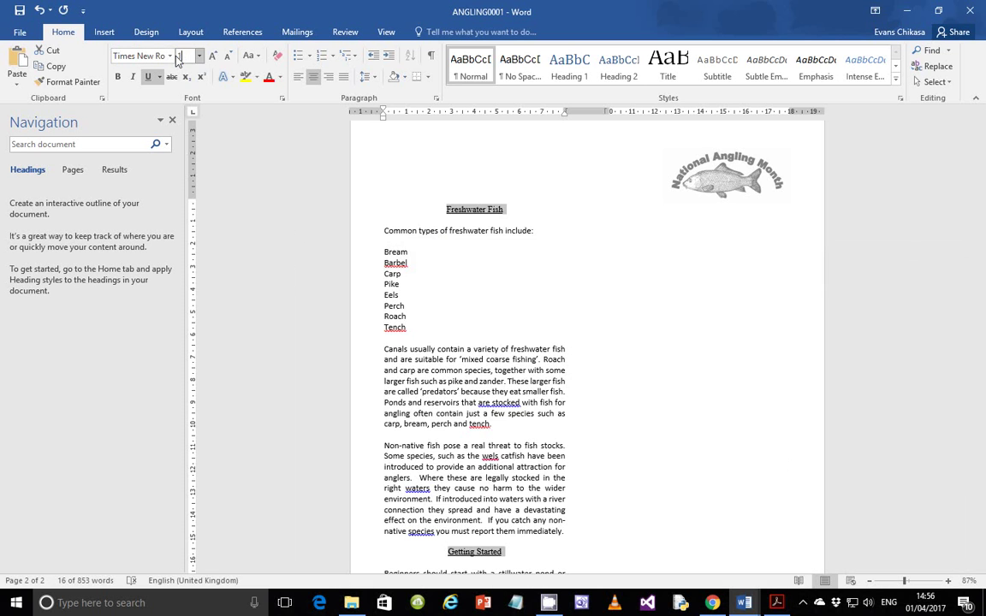
{"action": "left_click", "coordinate": [177, 57]}
{"action": "type", "text": "14"}
{"action": "key", "text": "Return"}
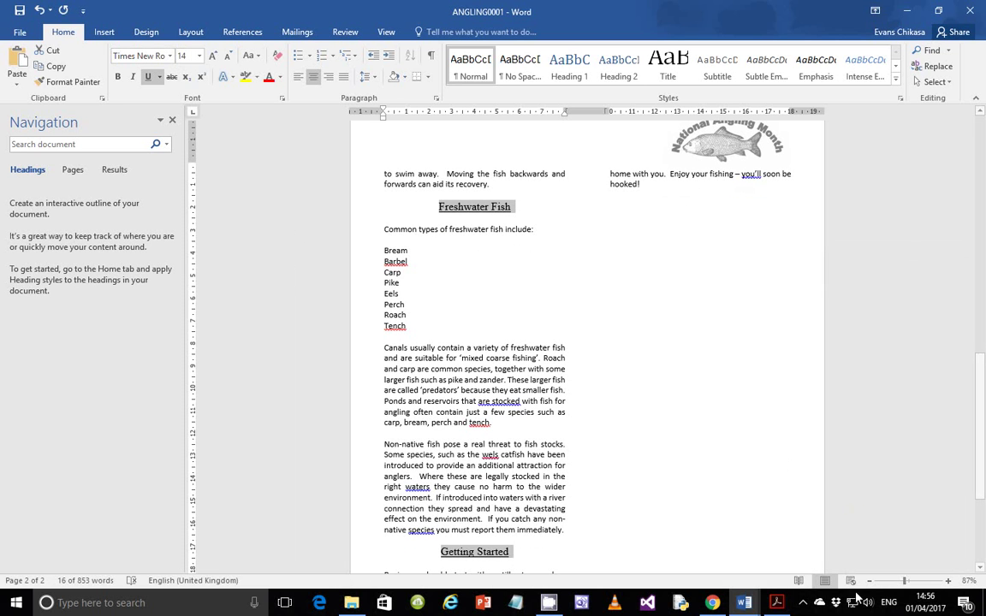
Step: Bring the Acrobat exam paper forward and reread tasks 14–16 on columns and subheadings
{"action": "mouse_move", "coordinate": [776, 599]}
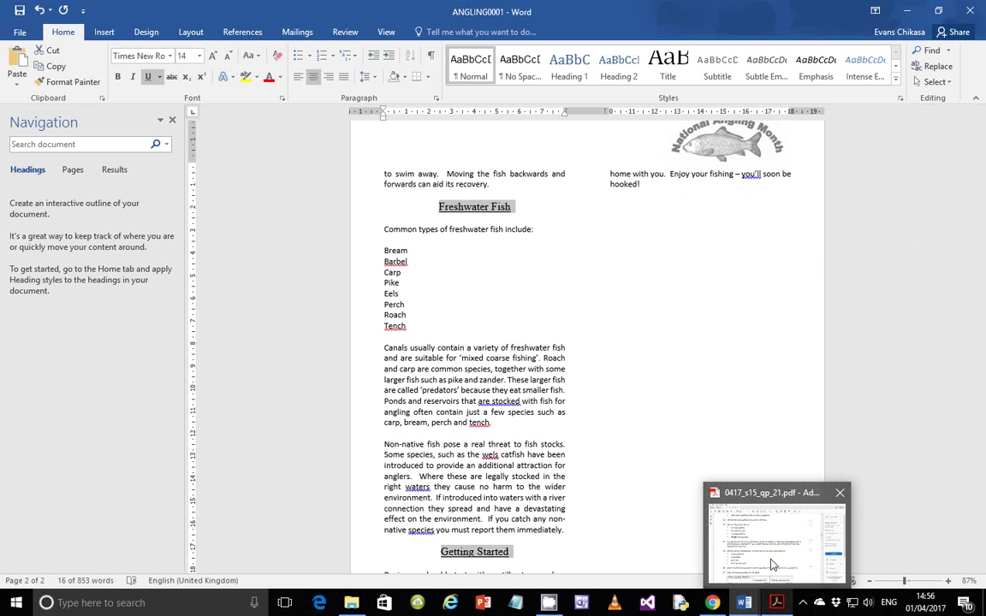
{"action": "left_click", "coordinate": [773, 565]}
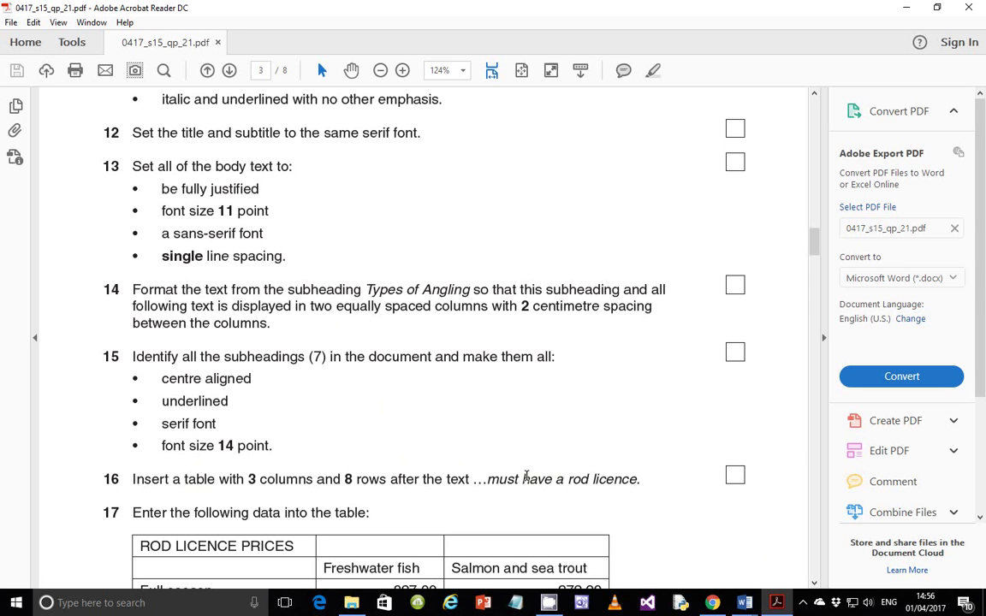
{"action": "left_click", "coordinate": [803, 603]}
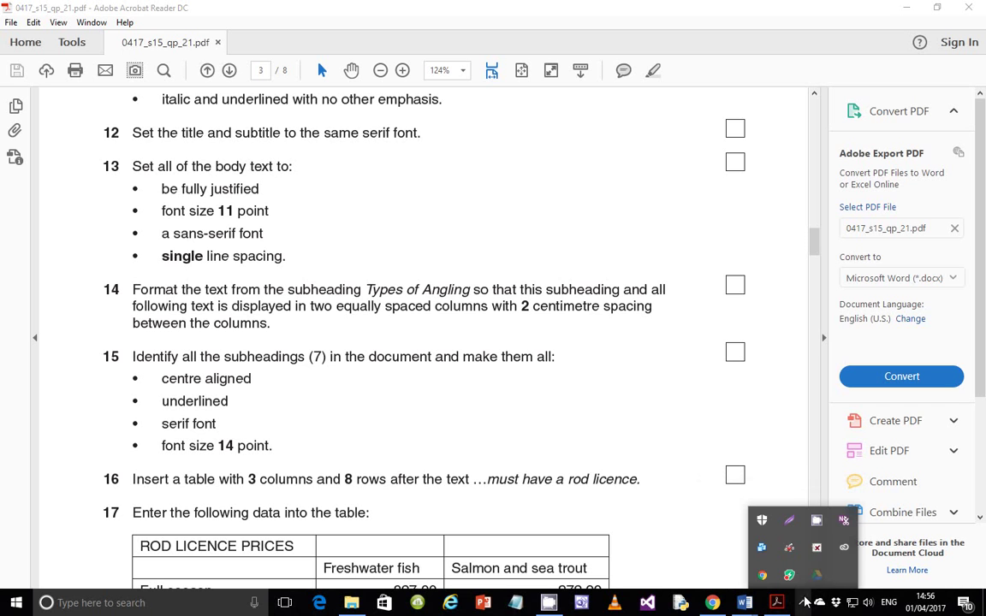